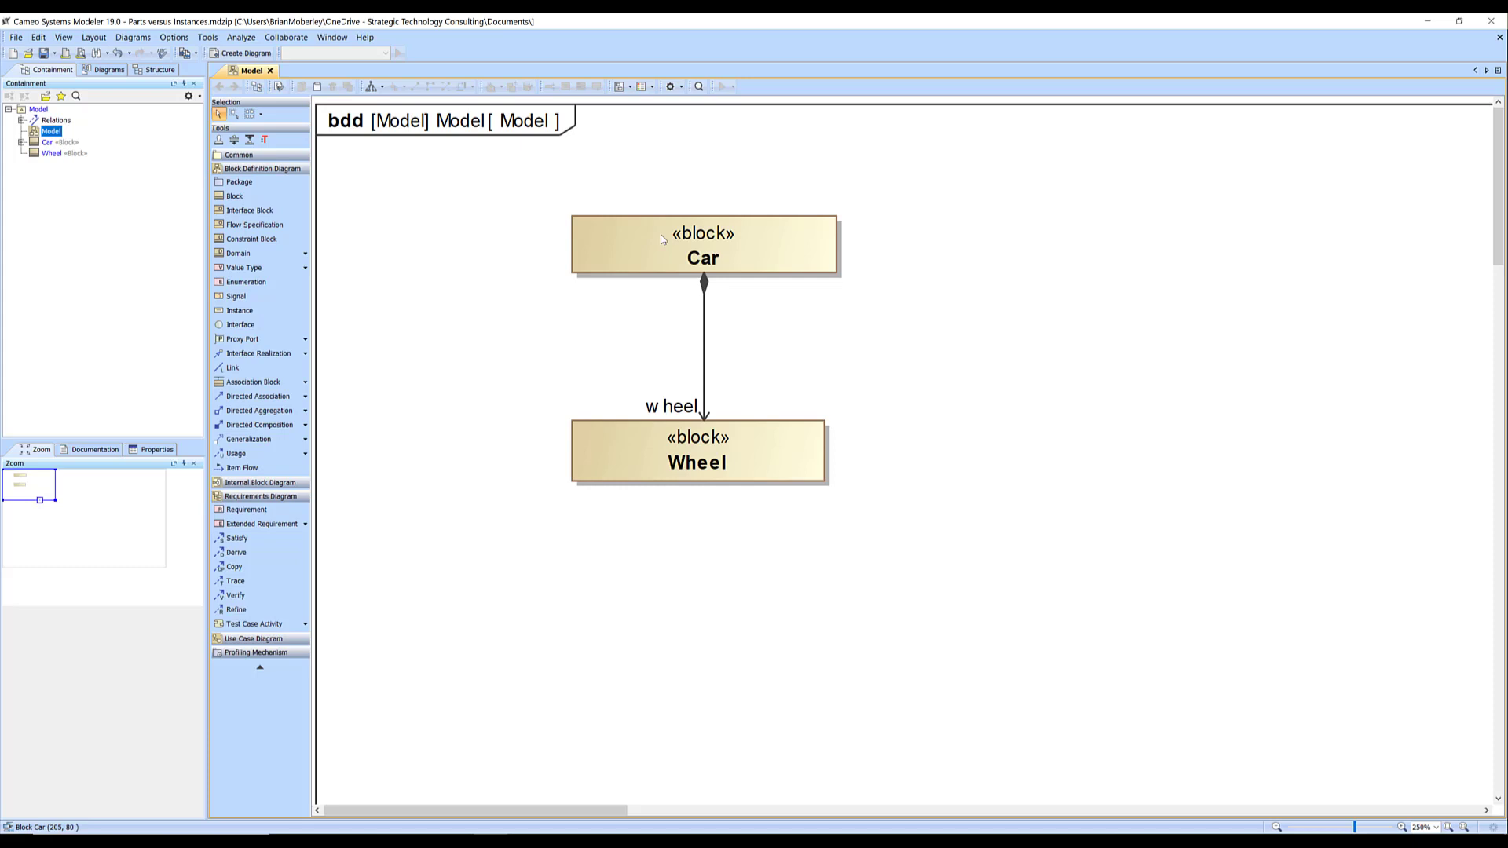
# - Examine the wheel part role and the Wheel block in the diagram, expanding the Car block in the containment tree
pyautogui.click(688, 457)
pyautogui.click(670, 377)
pyautogui.click(673, 404)
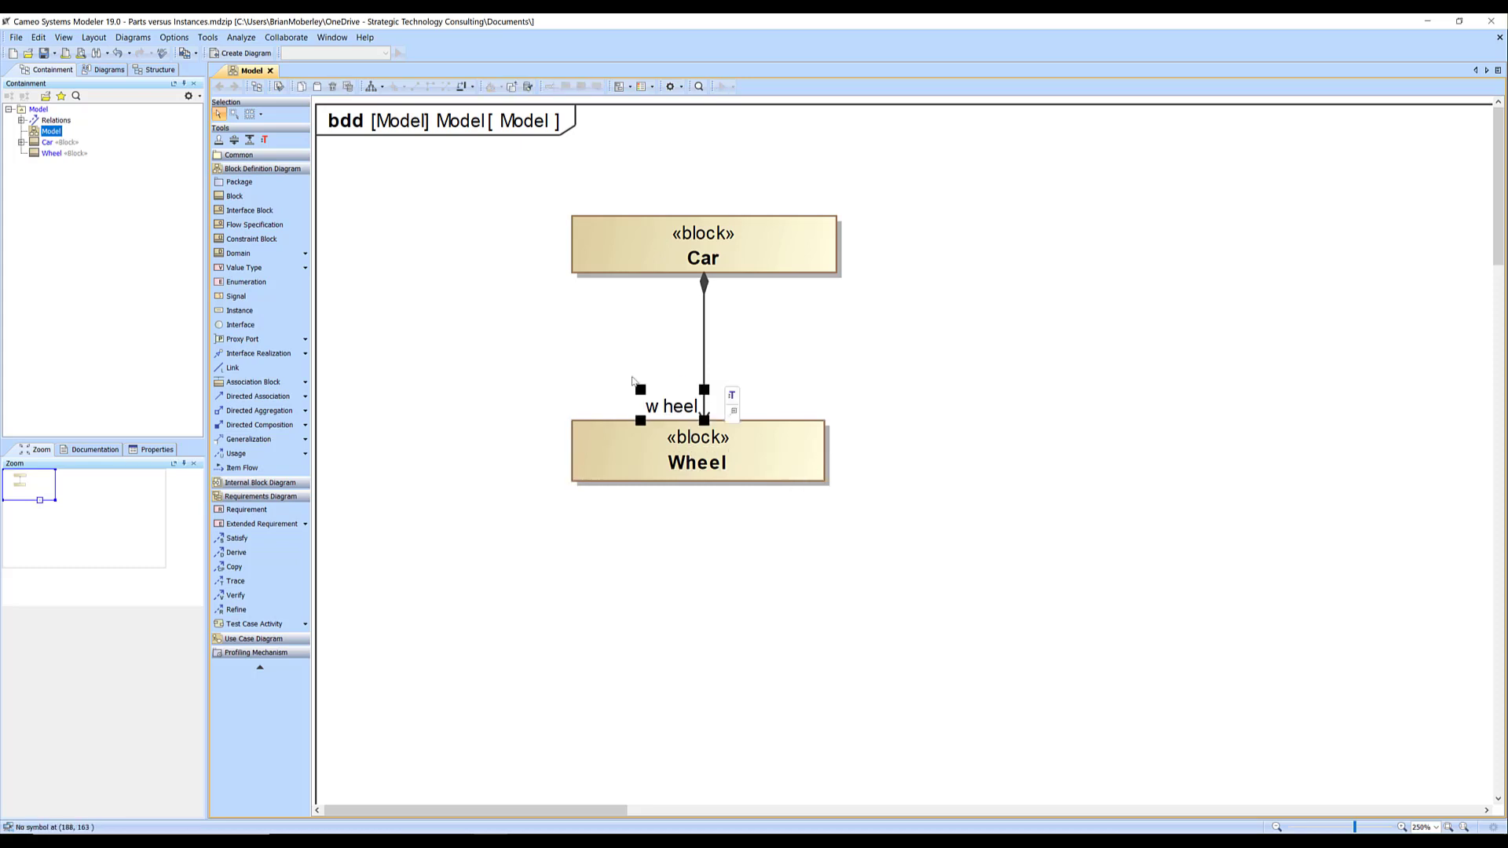
pyautogui.click(585, 359)
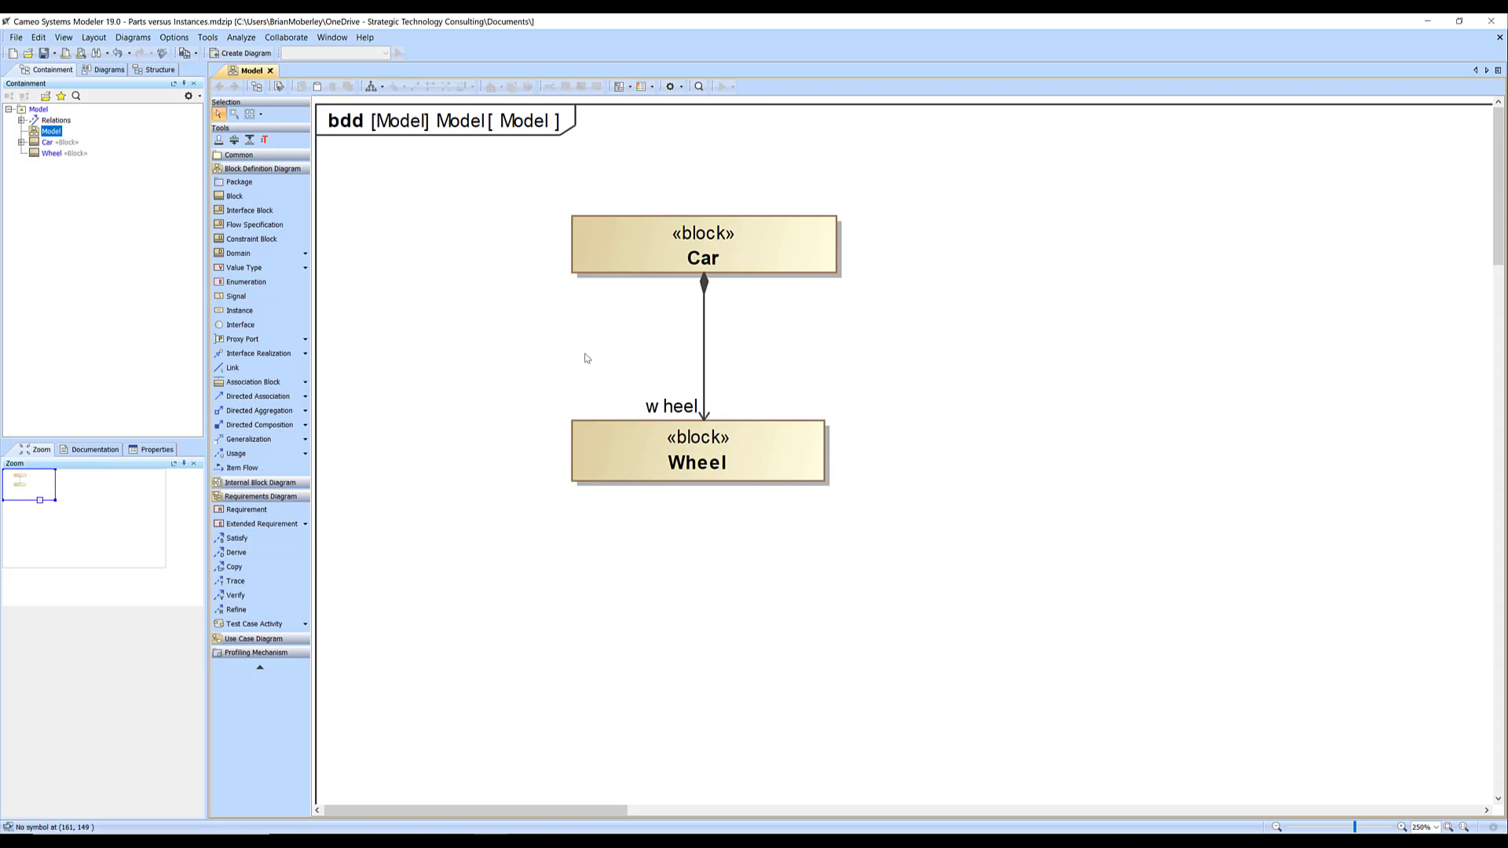
pyautogui.click(689, 456)
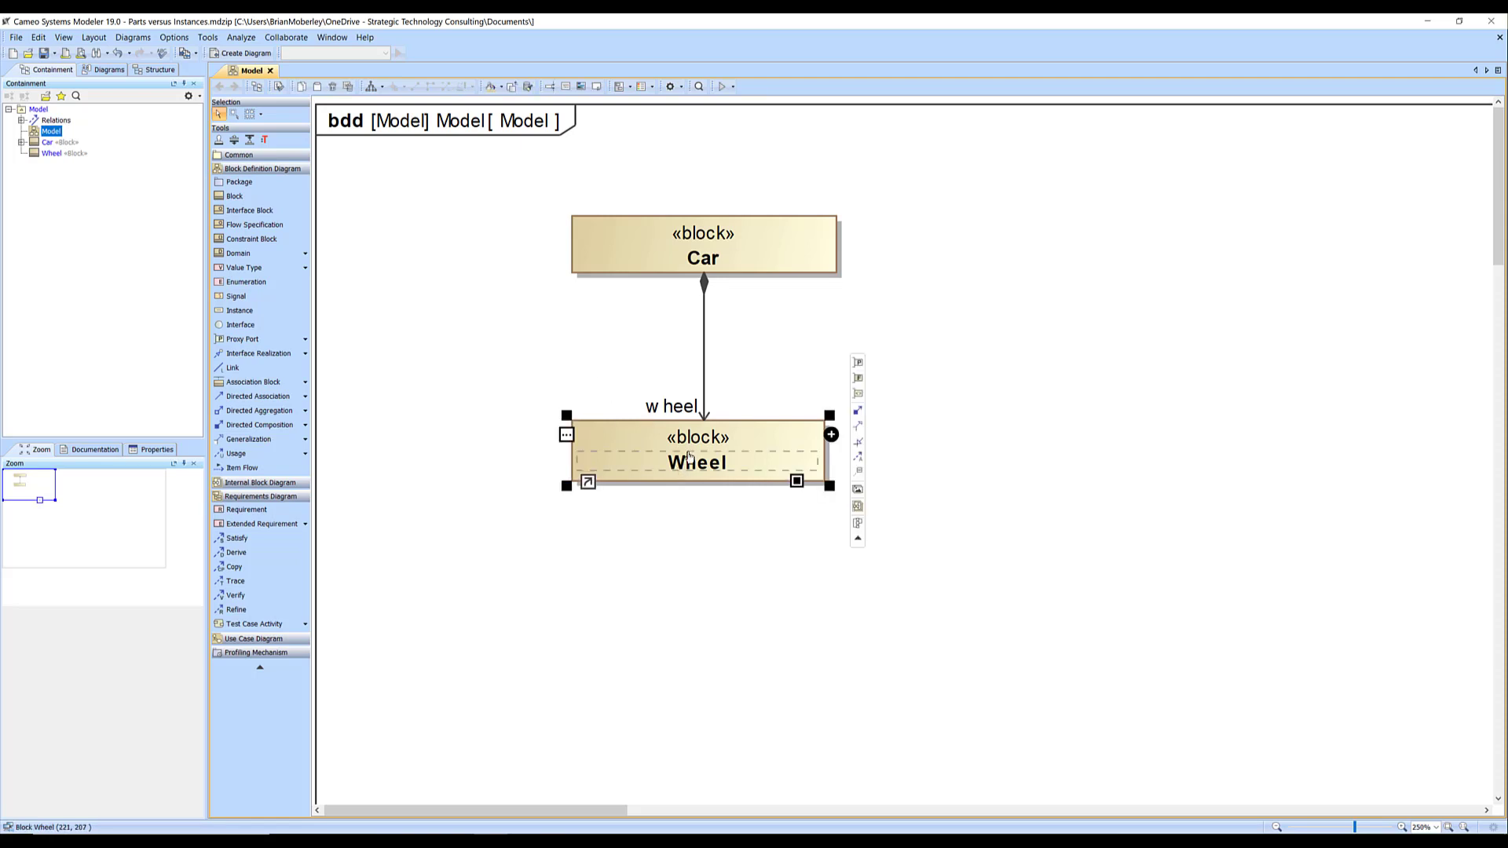
pyautogui.click(774, 406)
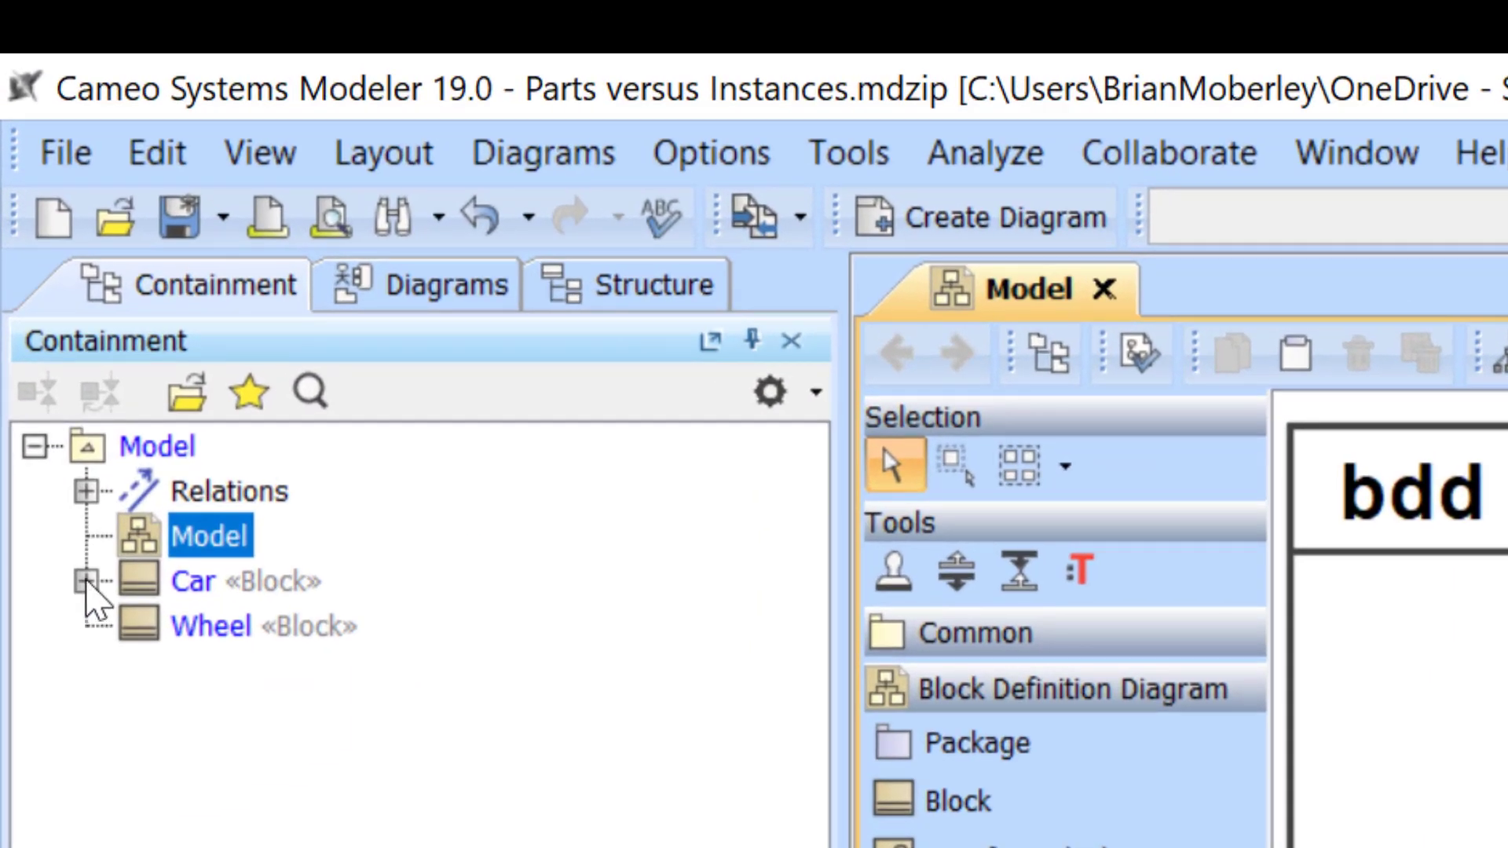
pyautogui.click(86, 581)
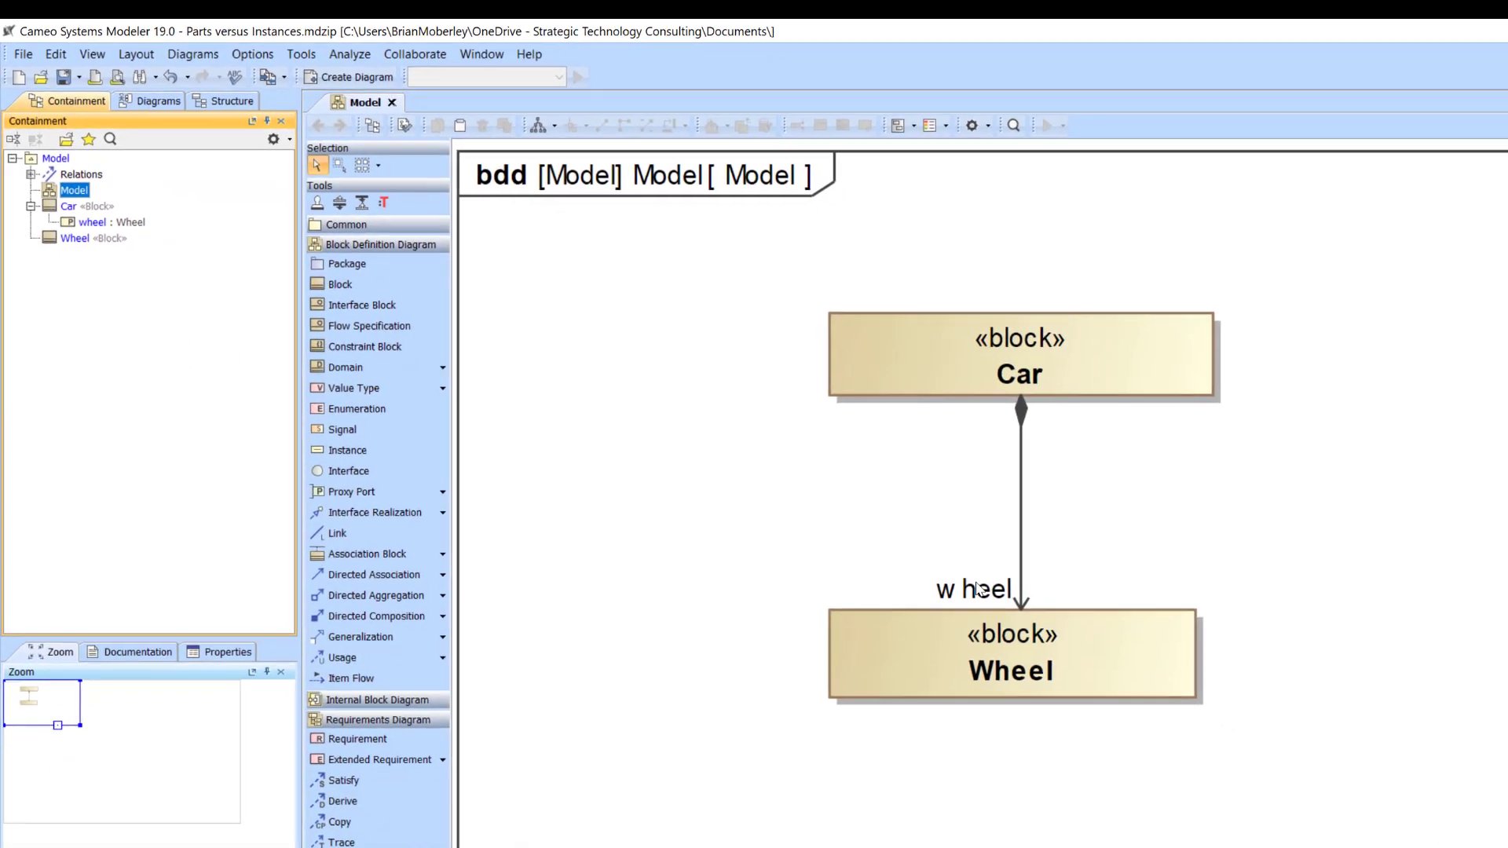
pyautogui.click(974, 588)
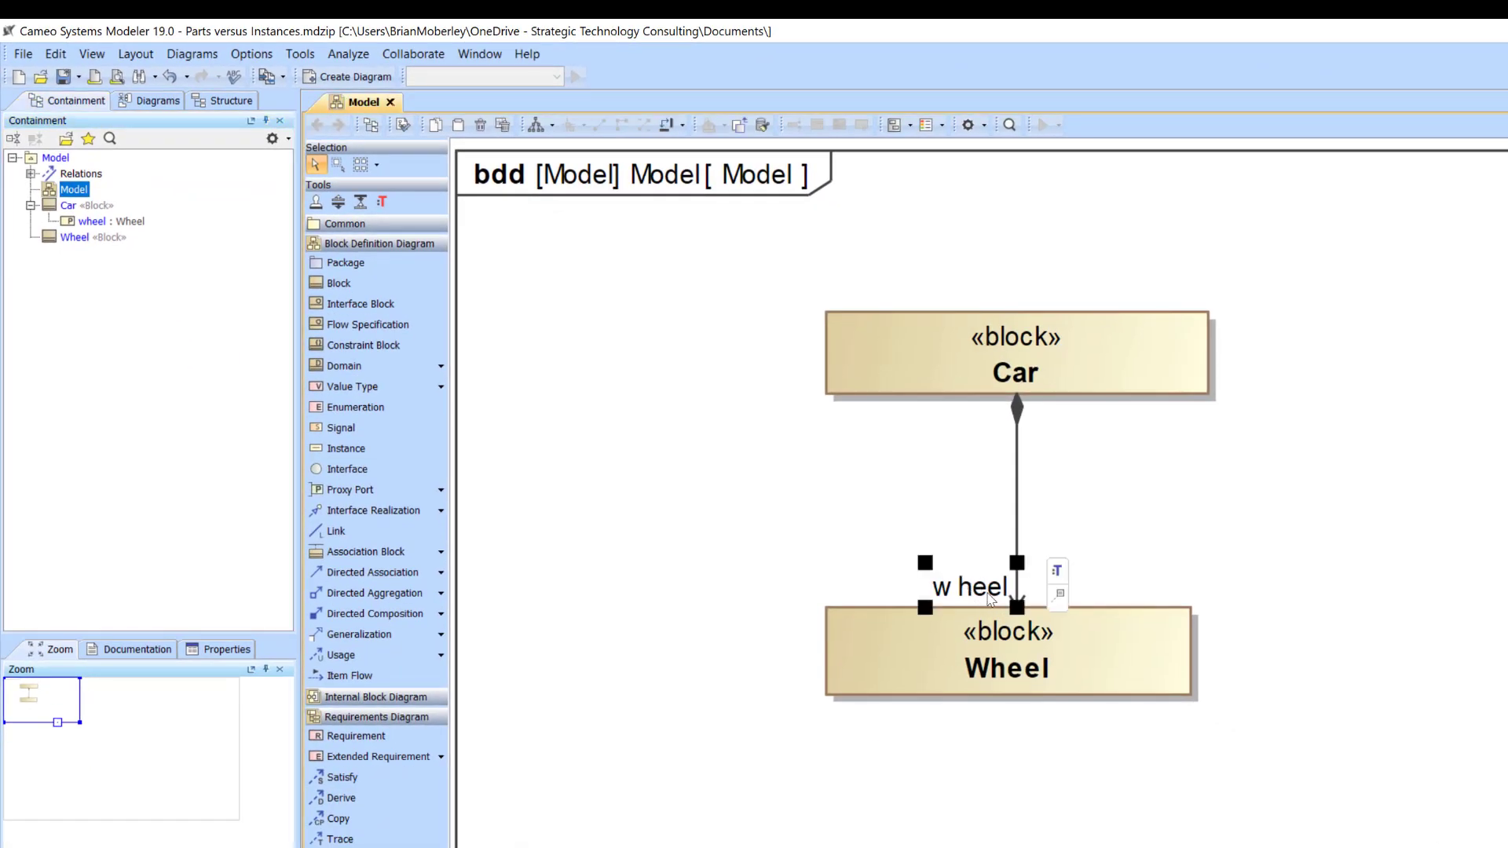
pyautogui.press('Escape')
pyautogui.click(1002, 664)
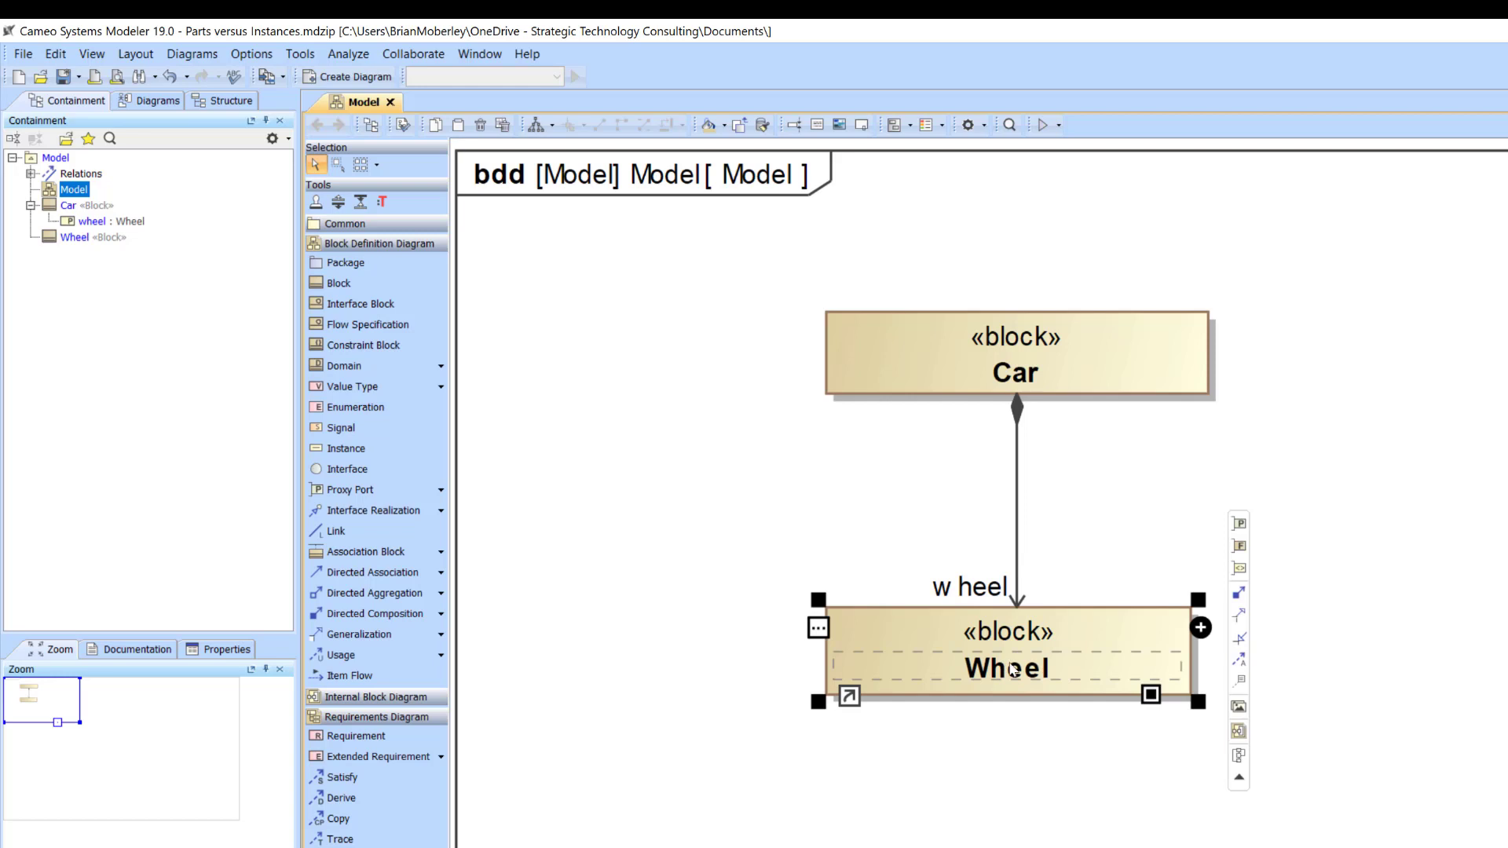
pyautogui.click(1120, 560)
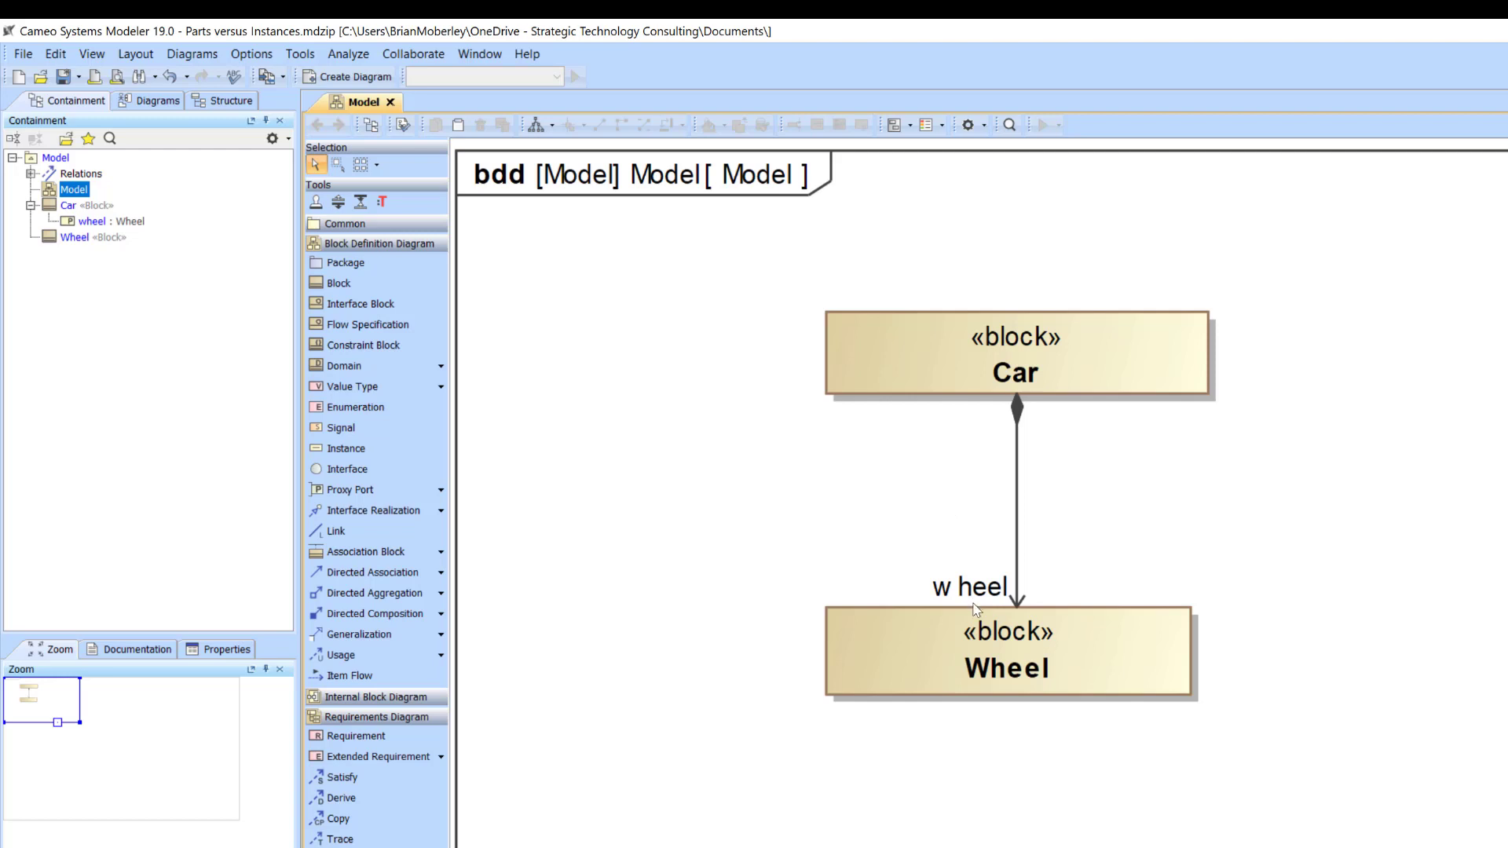
pyautogui.click(991, 628)
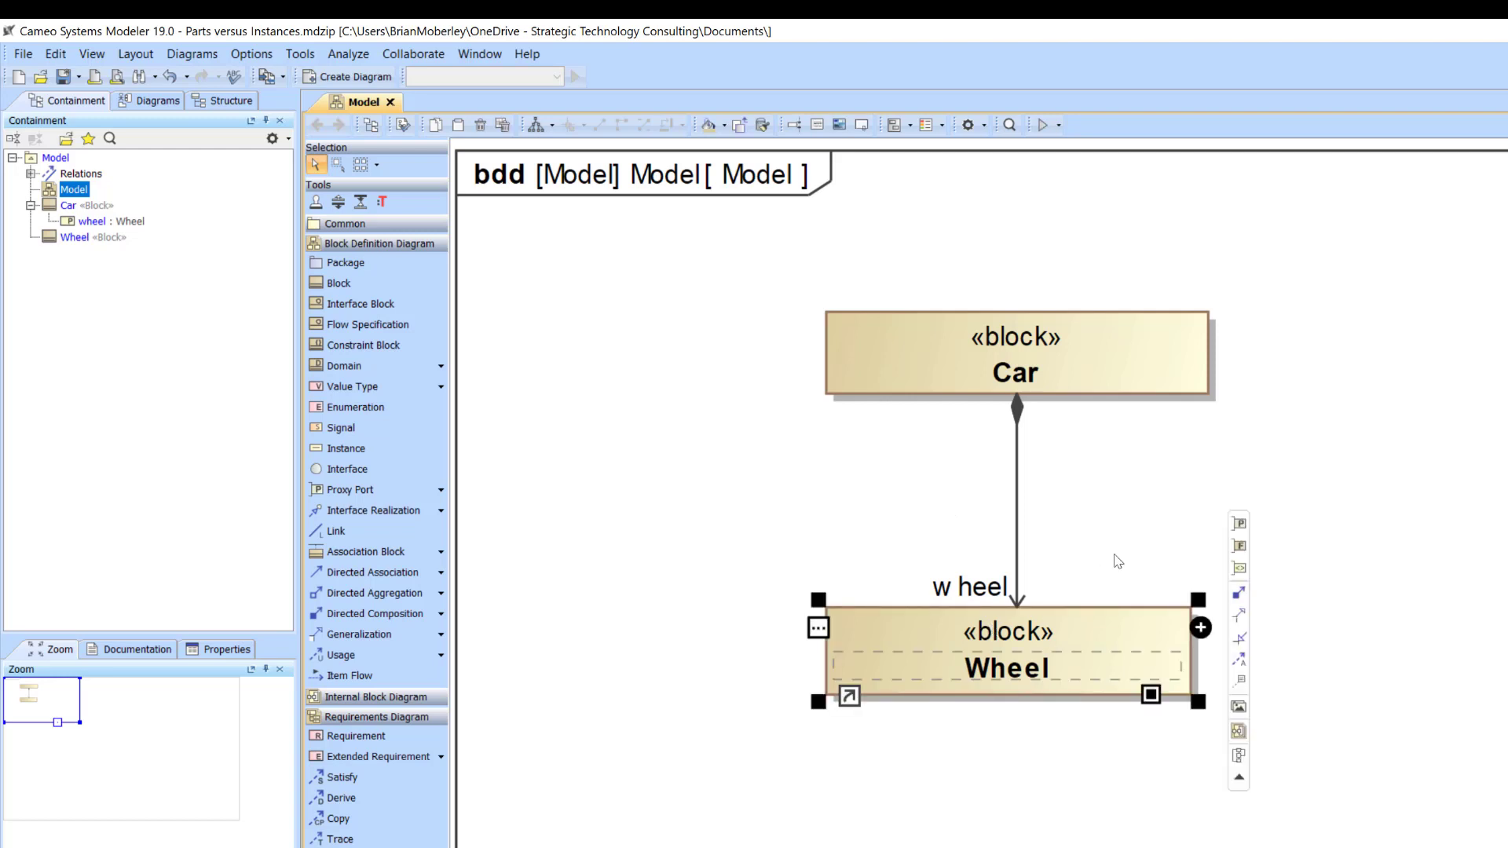
pyautogui.click(1118, 560)
# - Add a value property named diameter to the Wheel block, typed by Inches with a default value of 20
pyautogui.click(1113, 639)
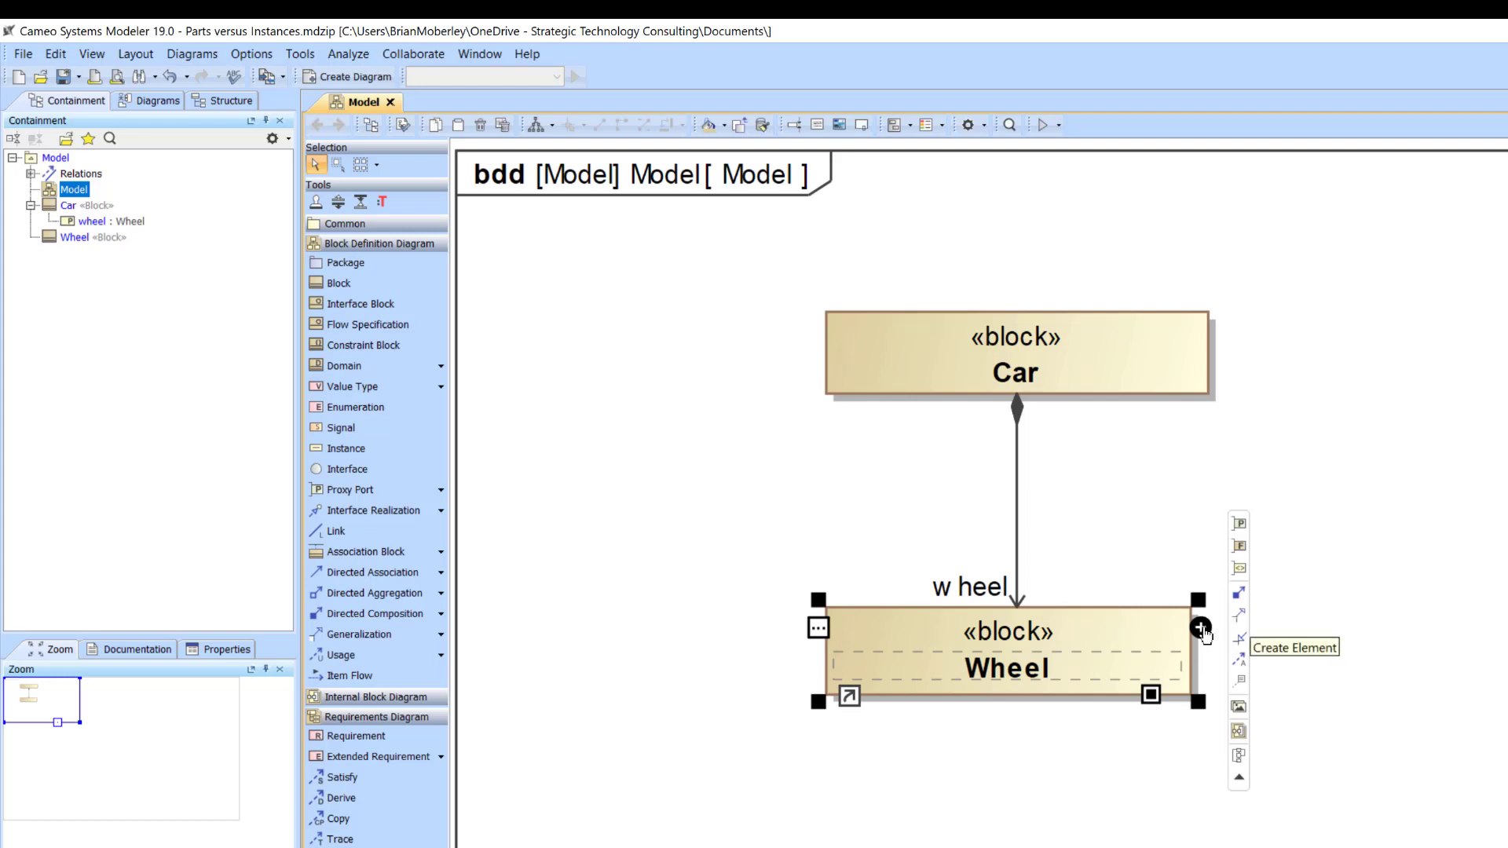
pyautogui.click(1201, 628)
pyautogui.click(1269, 711)
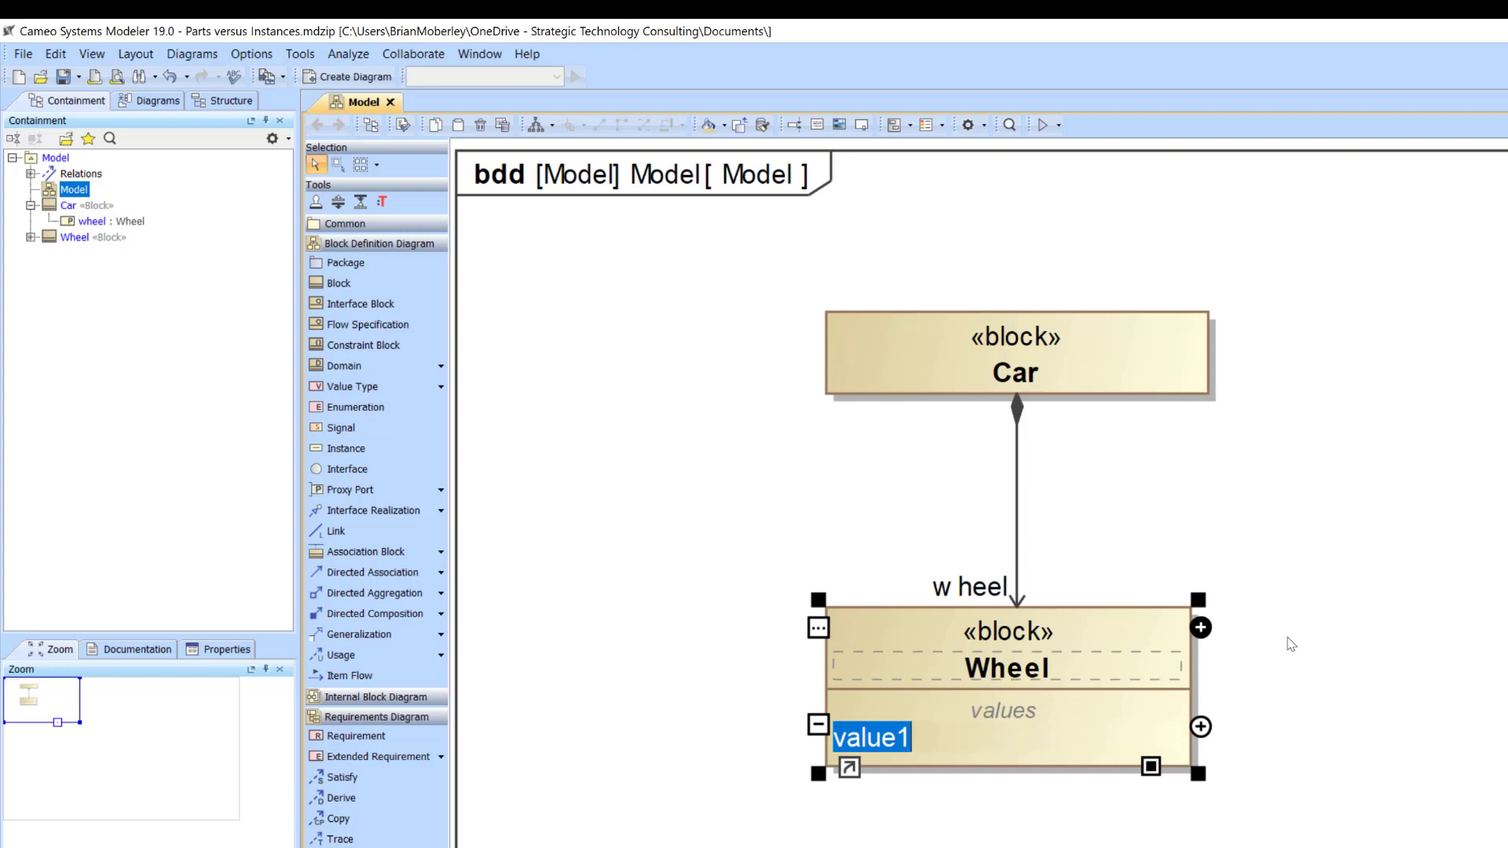
pyautogui.write('diameter:')
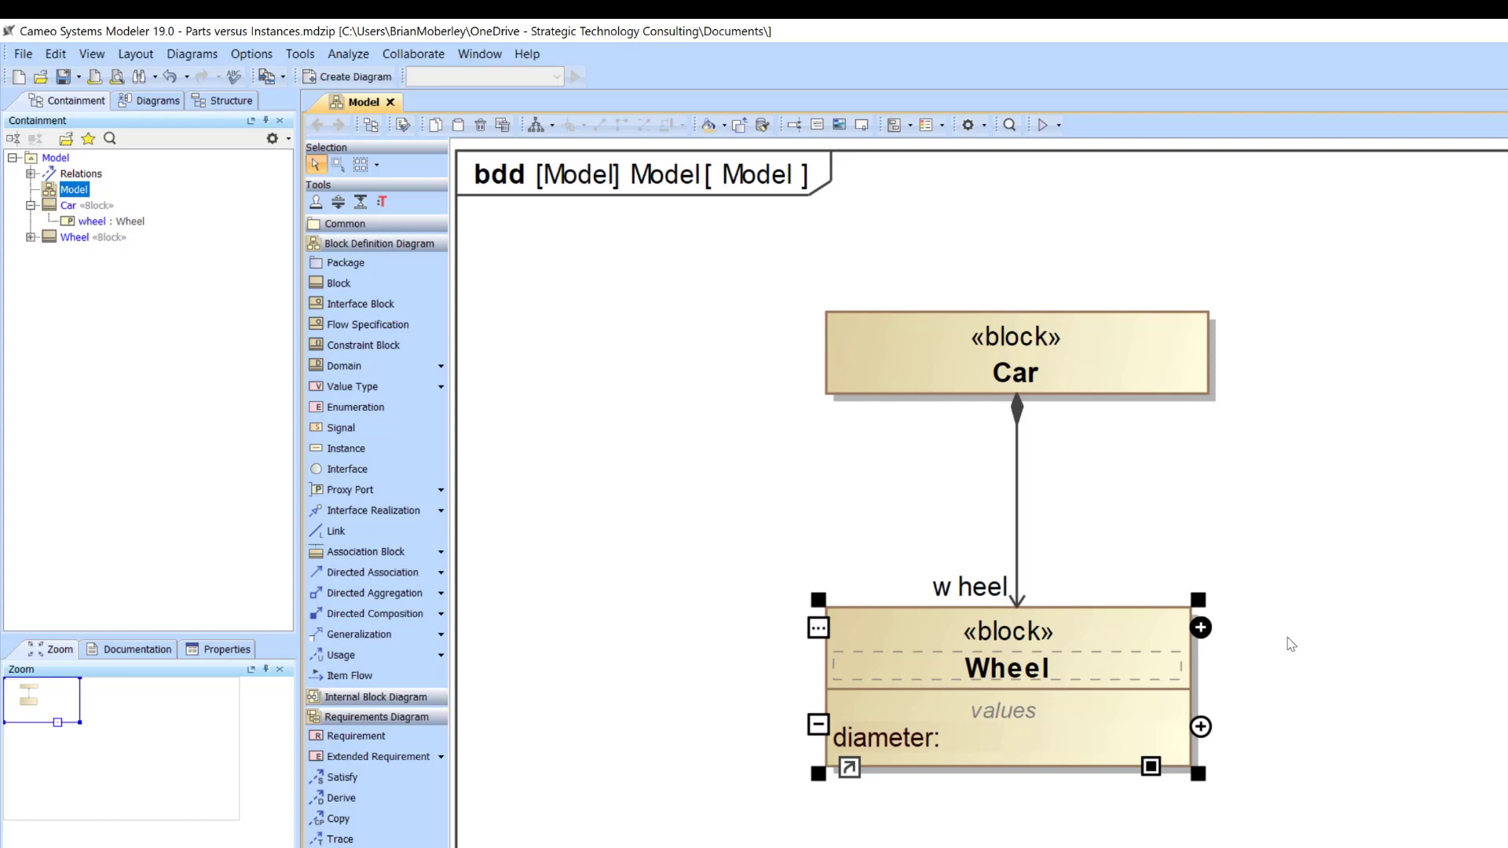
pyautogui.write('Inches=20')
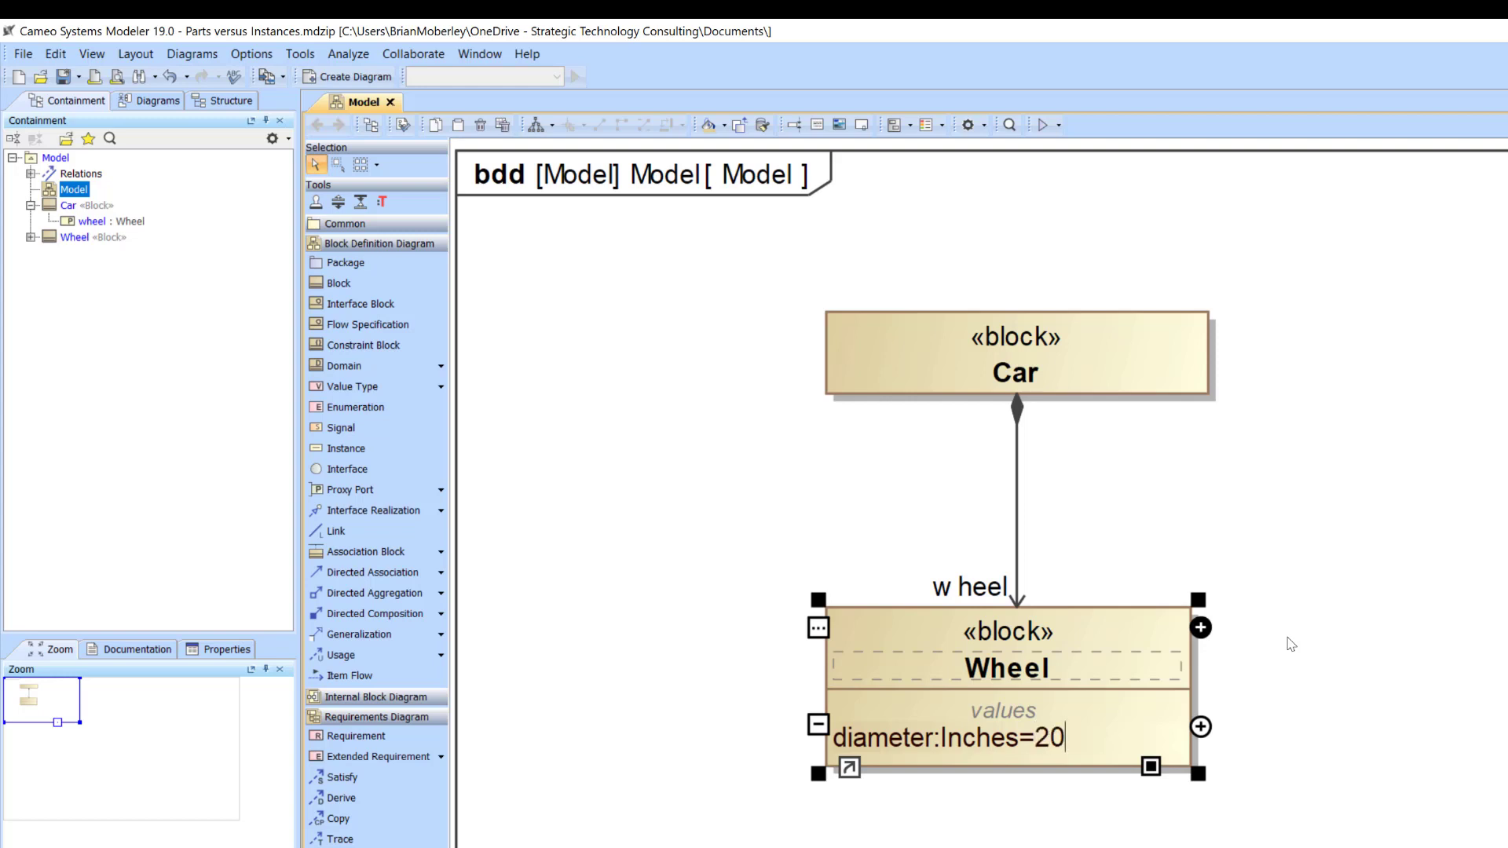
pyautogui.press('Return')
pyautogui.click(1328, 534)
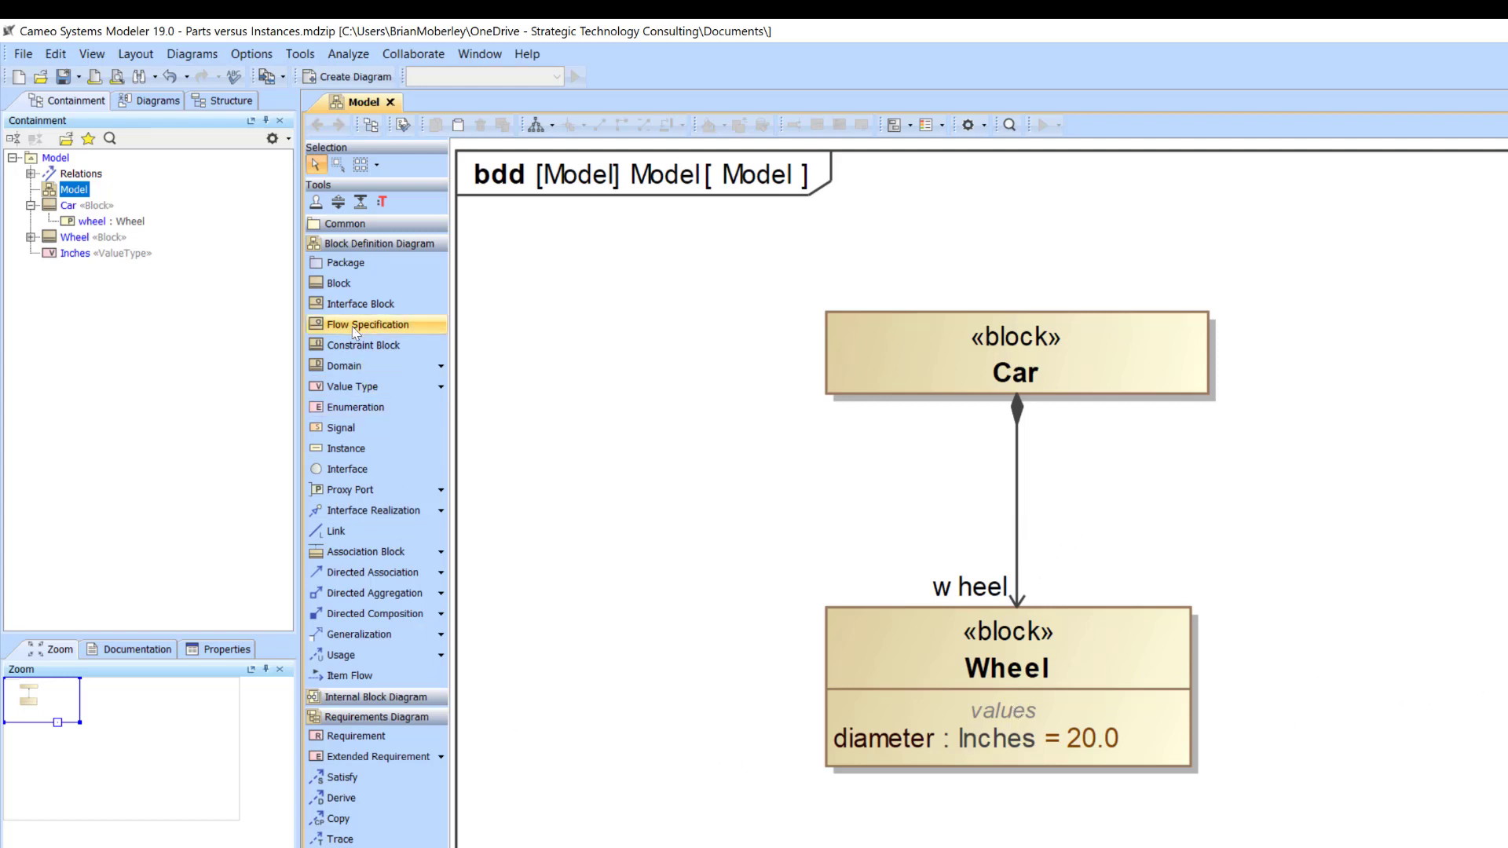
# - Try to add a second block named Wheel beside the existing Wheel block
pyautogui.click(340, 283)
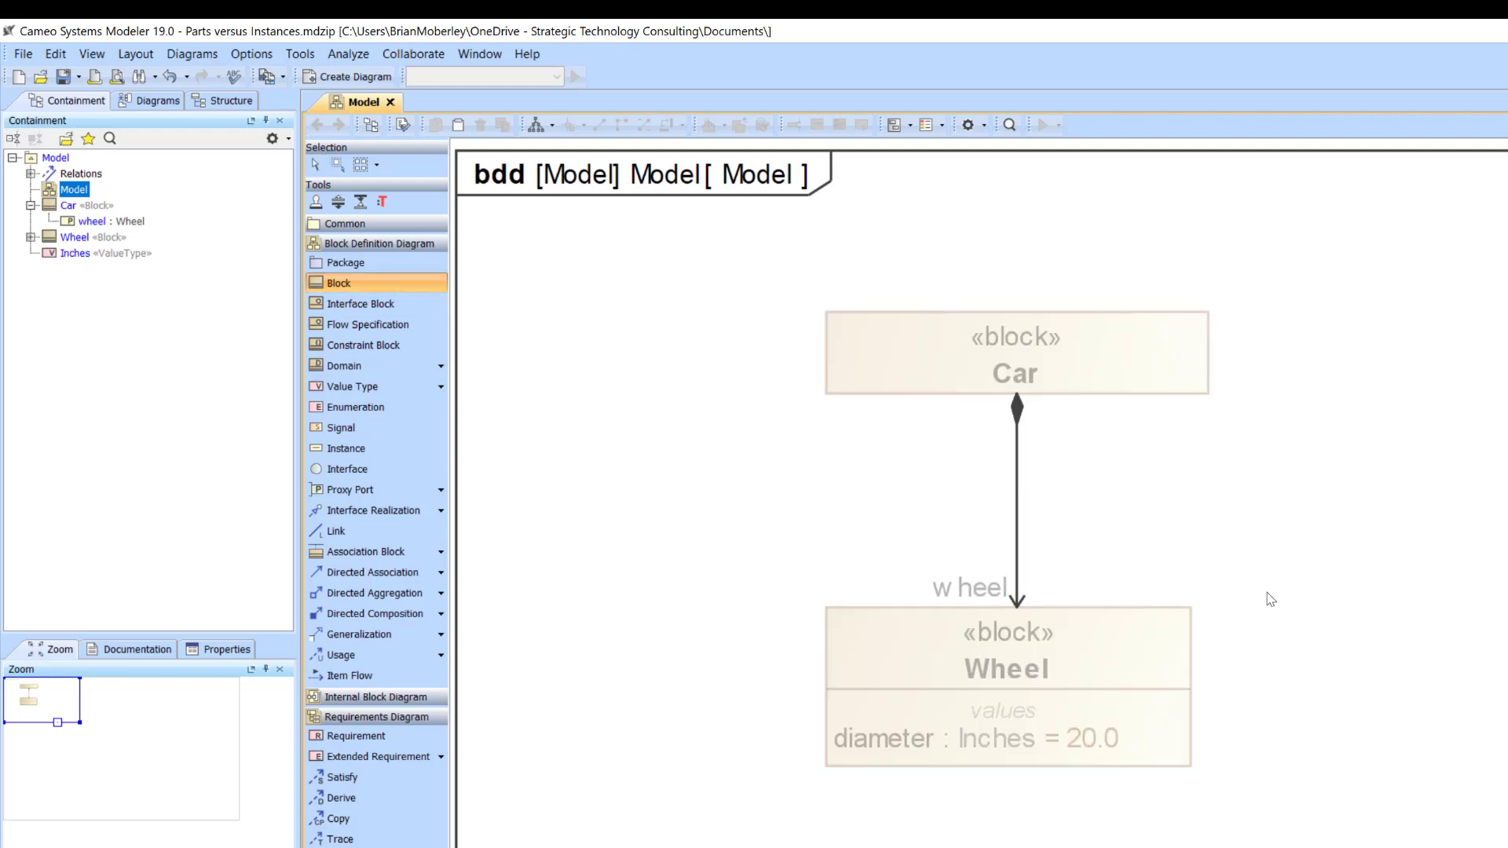
pyautogui.click(1269, 599)
pyautogui.write('Wheel')
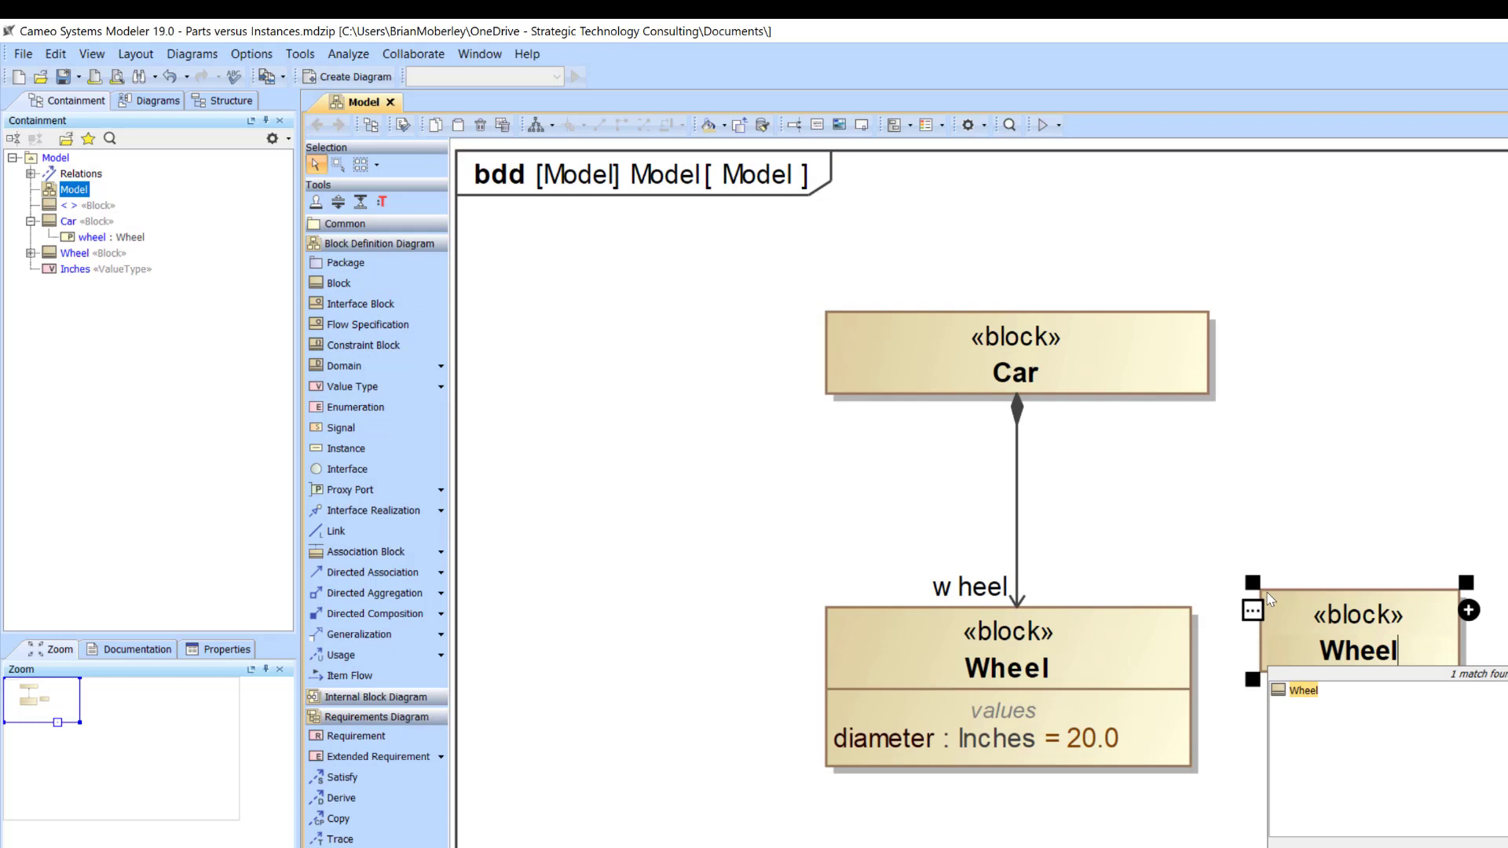
pyautogui.press('Return')
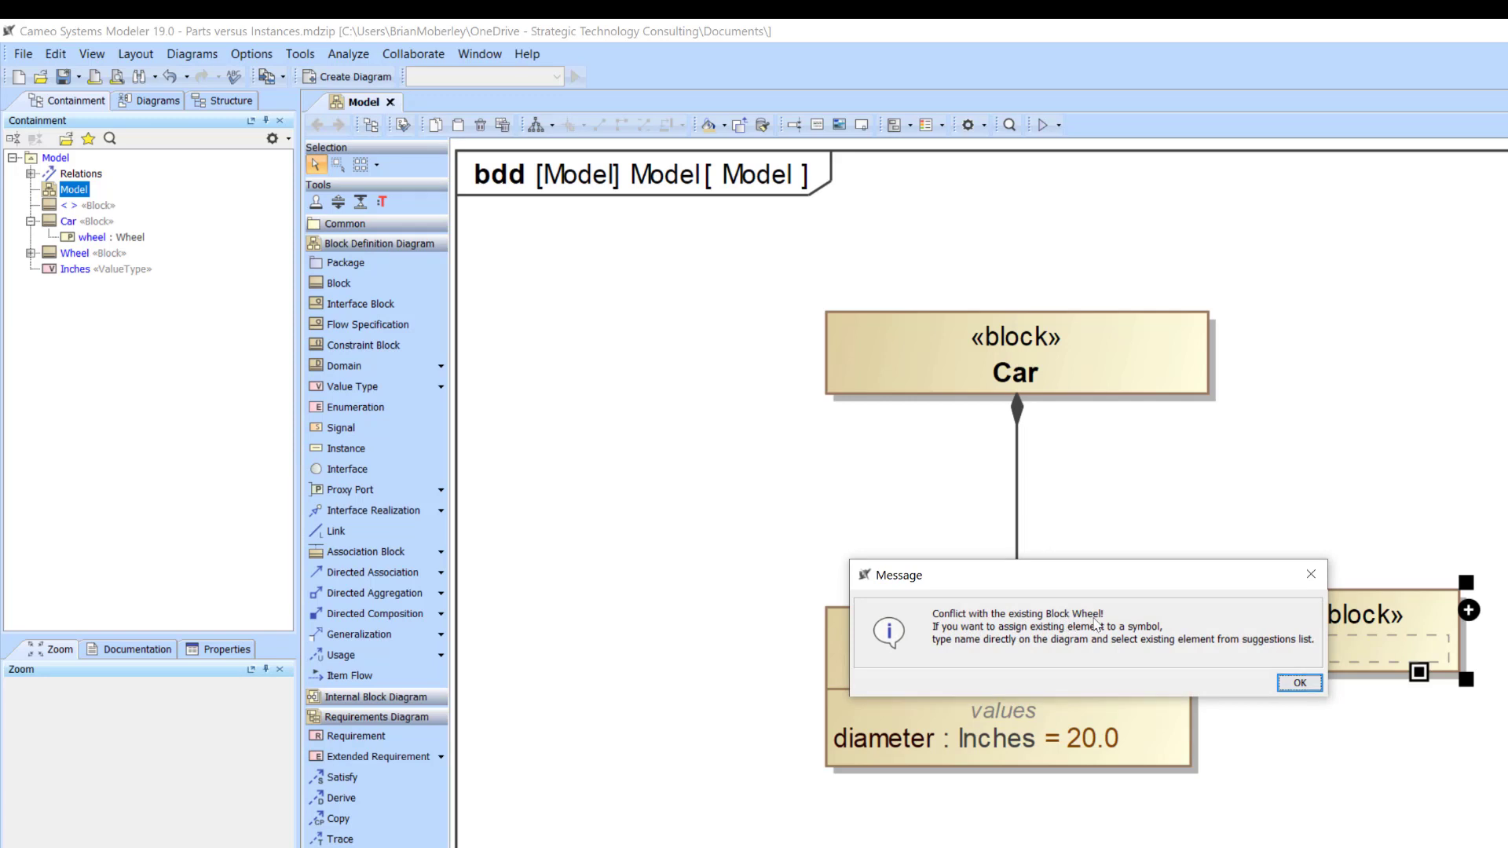
pyautogui.click(1311, 574)
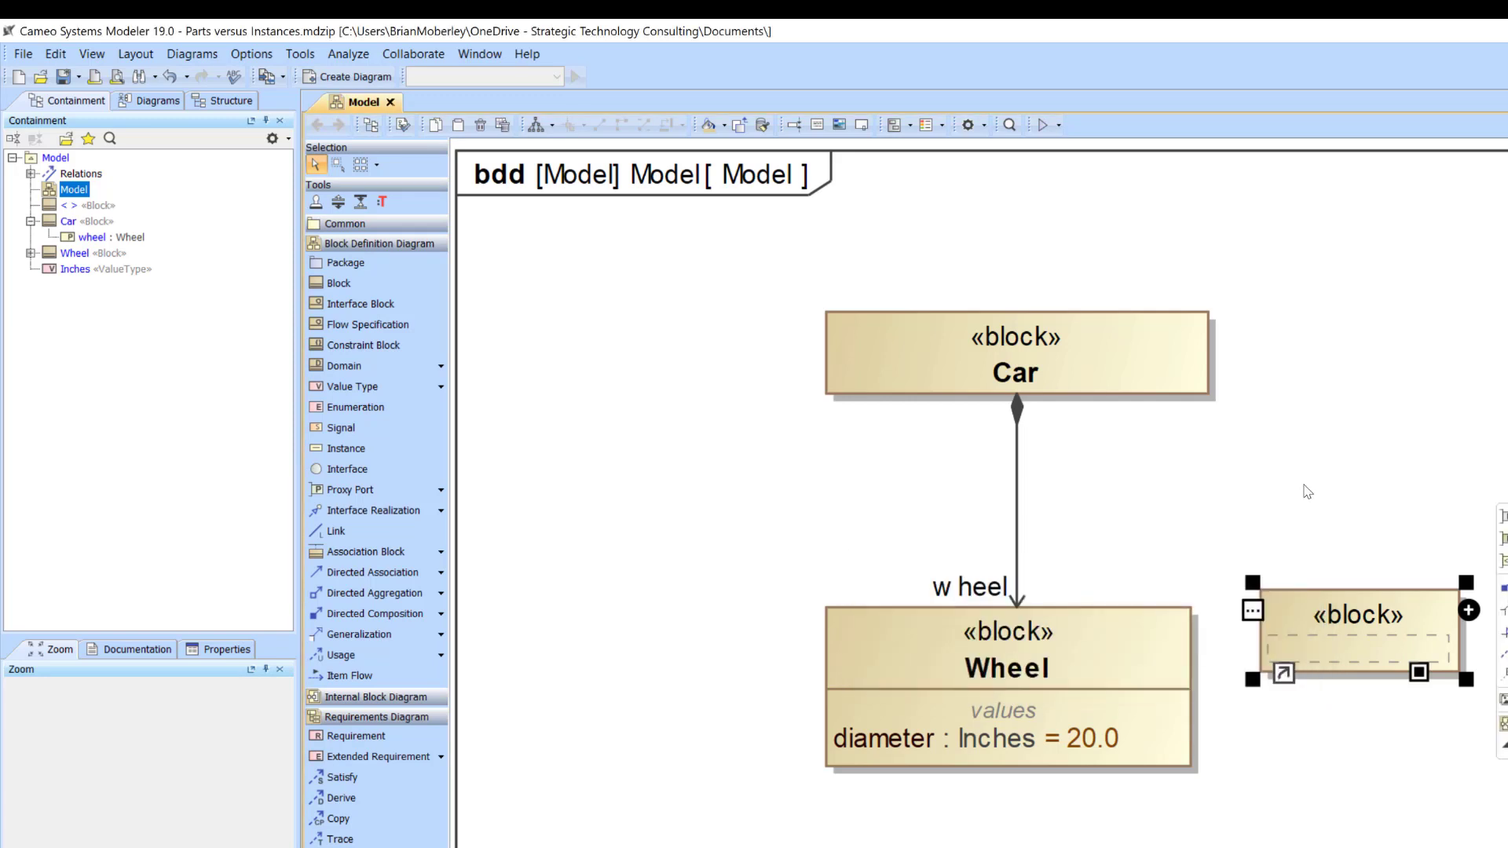
pyautogui.click(1308, 492)
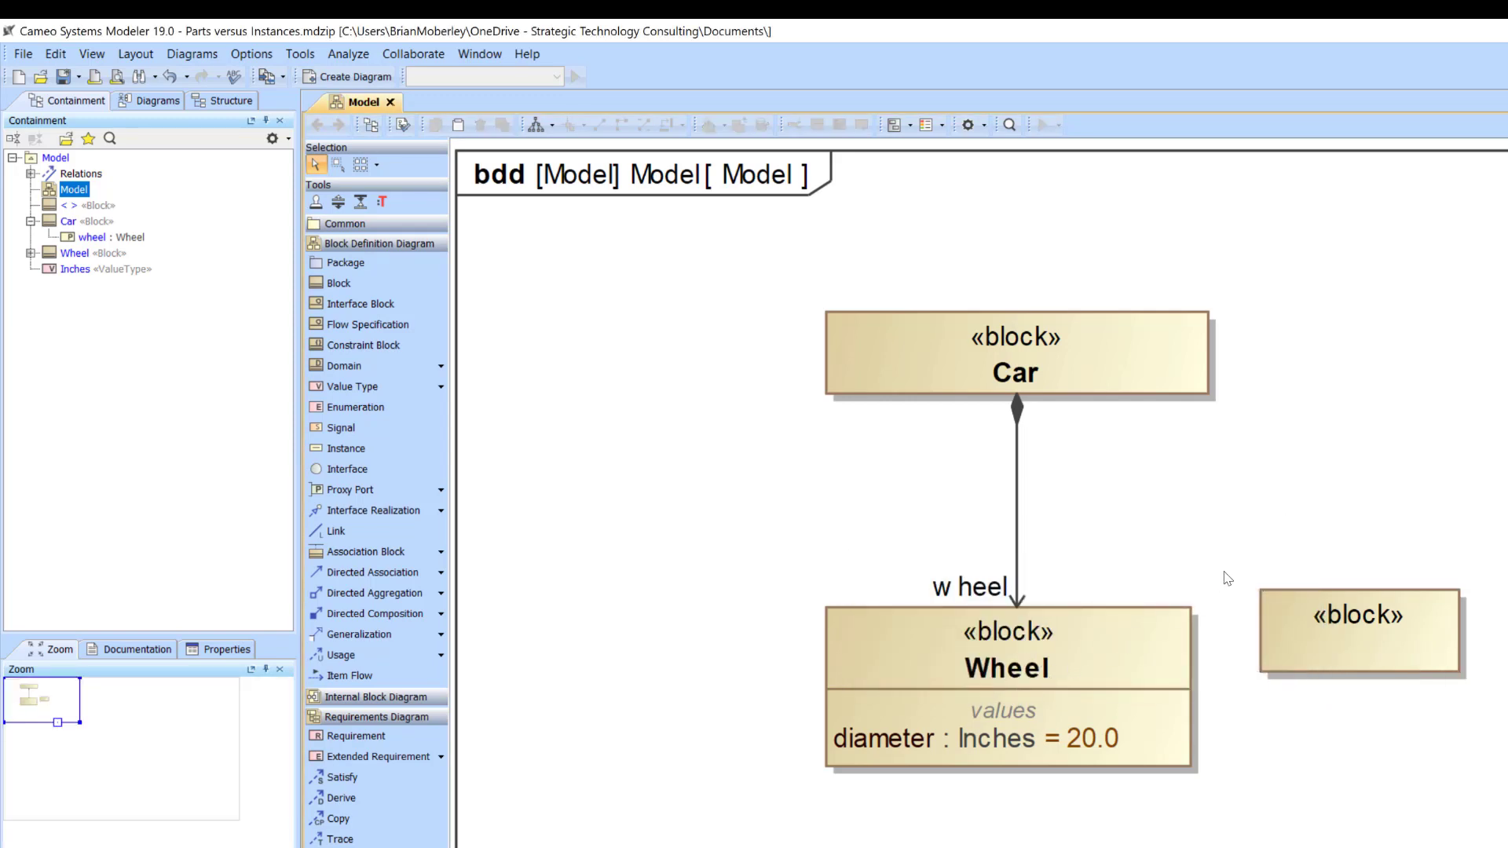
# - Delete the unnamed block beside the Wheel block
pyautogui.click(1350, 616)
pyautogui.click(1344, 516)
pyautogui.click(1363, 639)
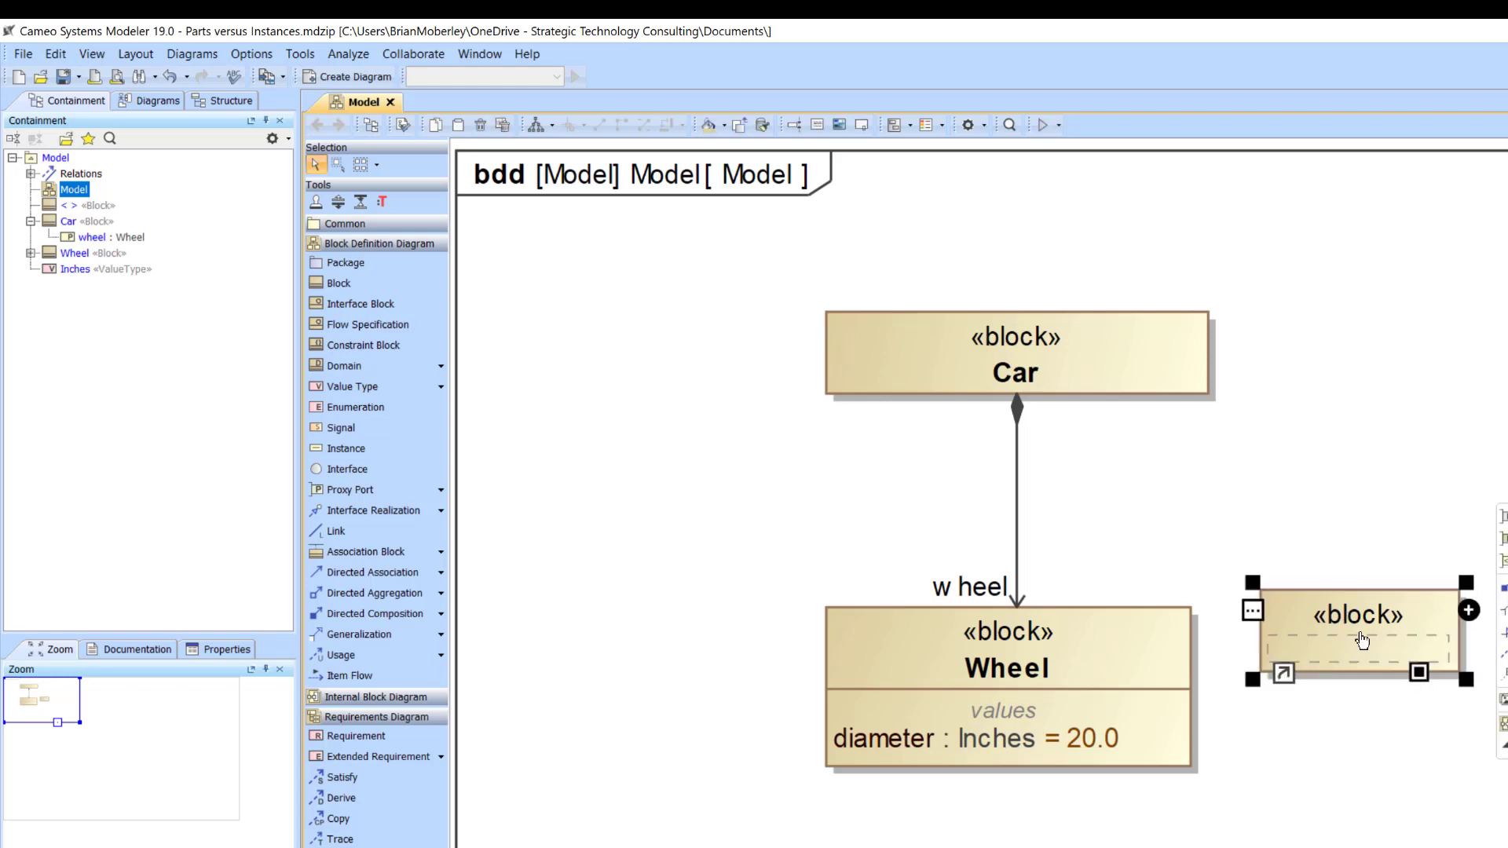
pyautogui.press('Delete')
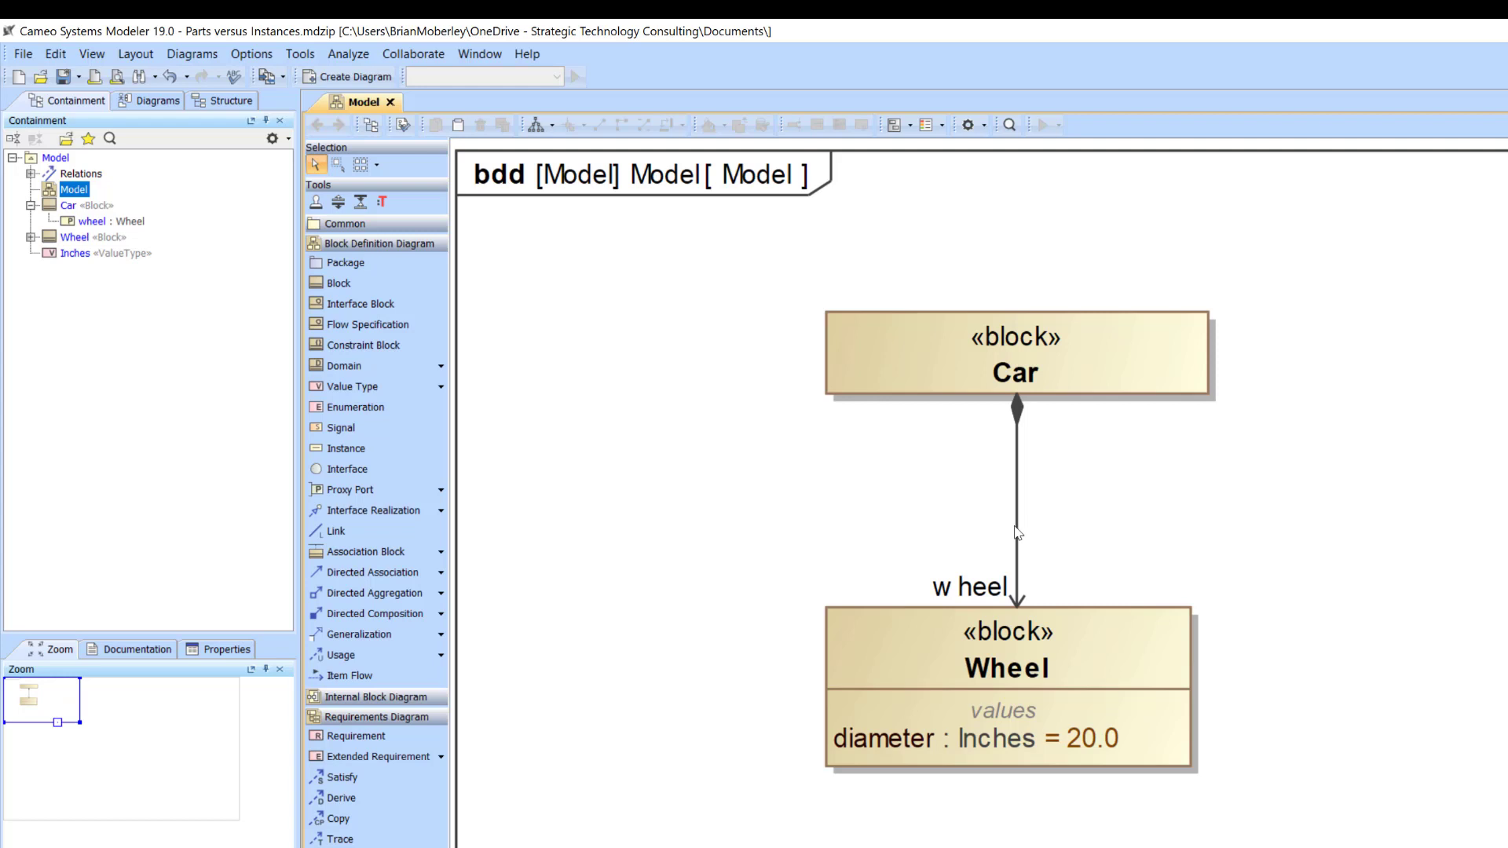
# - Shift the Car-to-Wheel composition line toward the blocks' left side and rename its wheel part as front driver side wheel
pyautogui.moveTo(1017, 533); pyautogui.dragTo(905, 538)
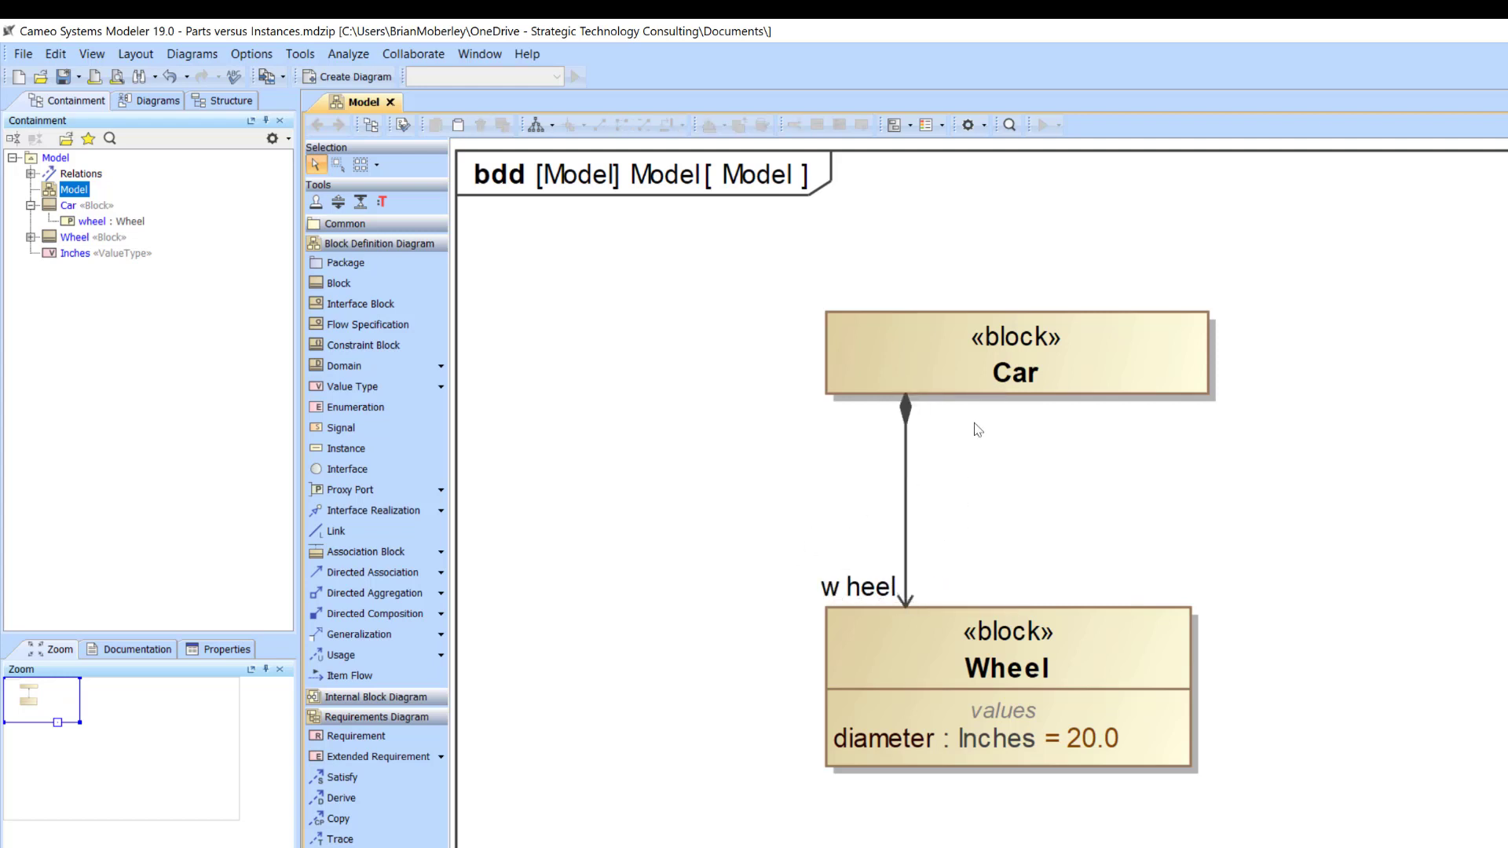
pyautogui.click(1024, 345)
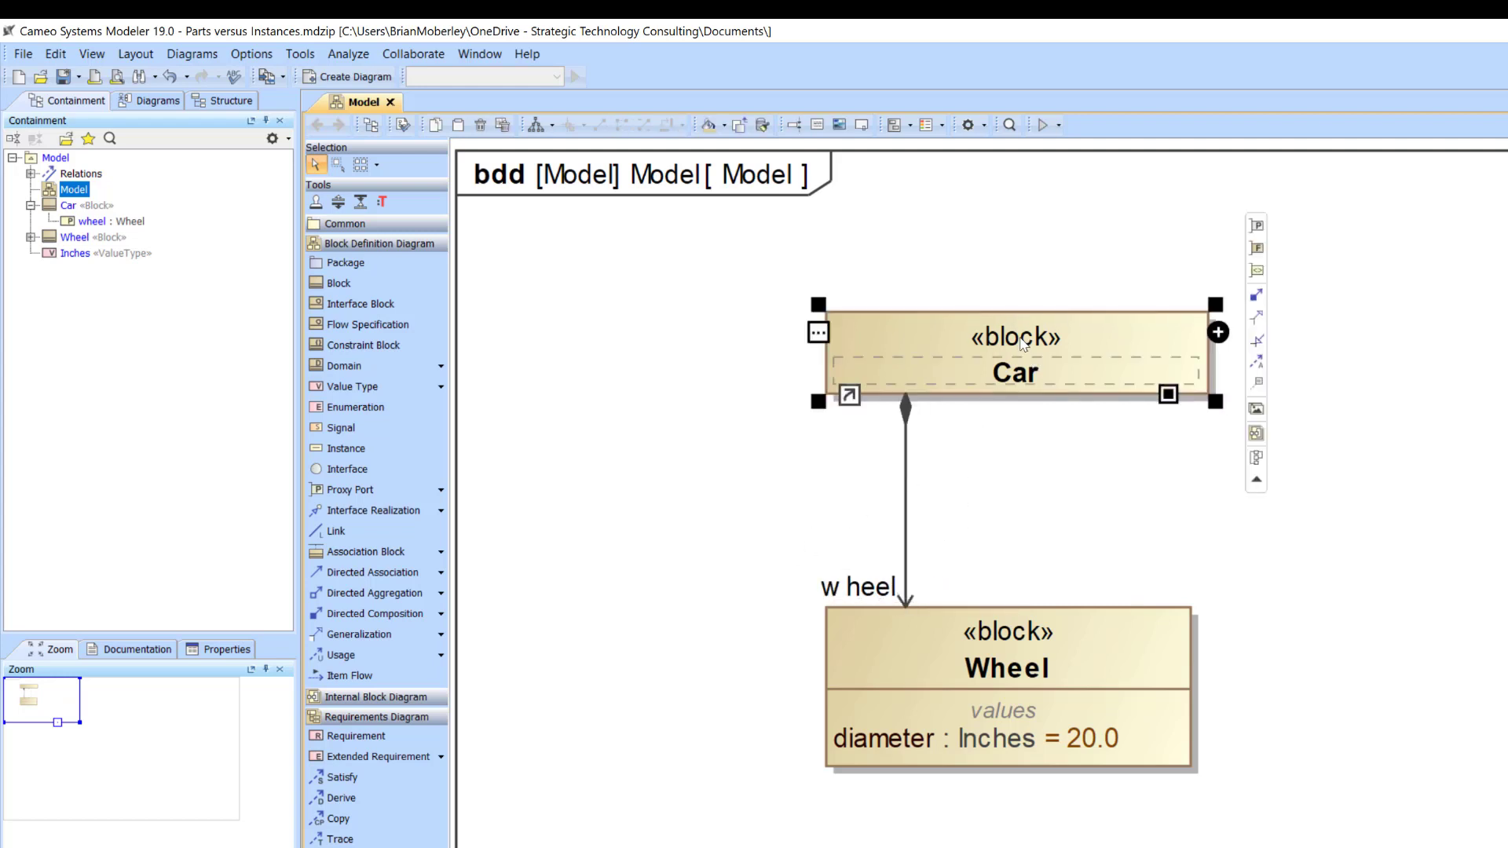
pyautogui.click(892, 596)
pyautogui.doubleClick(892, 596)
pyautogui.click(899, 589)
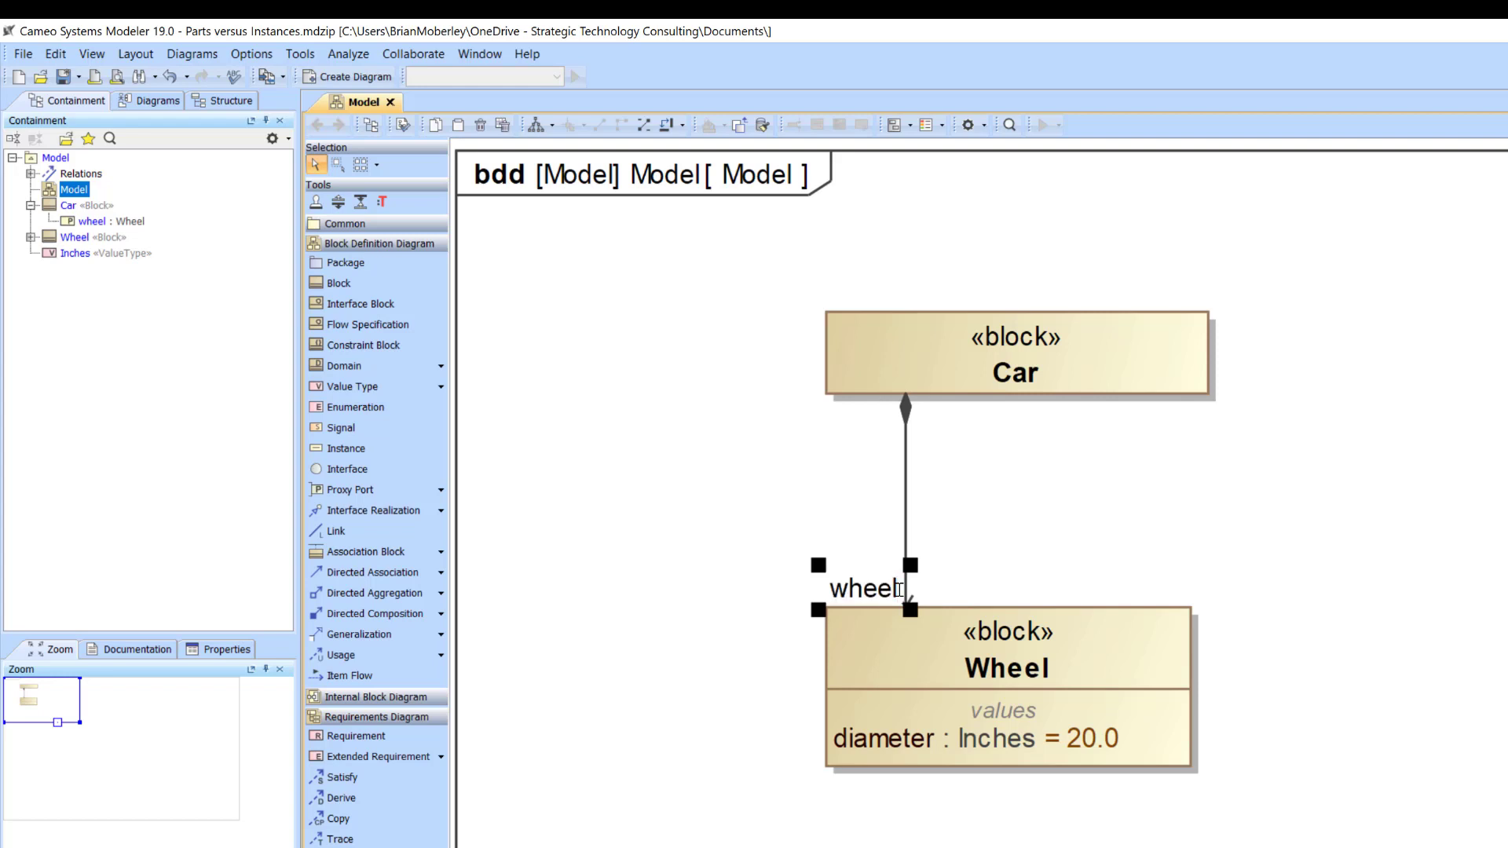
pyautogui.write('1')
pyautogui.press('BackSpace')
pyautogui.press('BackSpace')
pyautogui.press('BackSpace')
pyautogui.press('BackSpace')
pyautogui.press('BackSpace')
pyautogui.press('BackSpace')
pyautogui.press('BackSpace')
pyautogui.write('front driver side wheel')
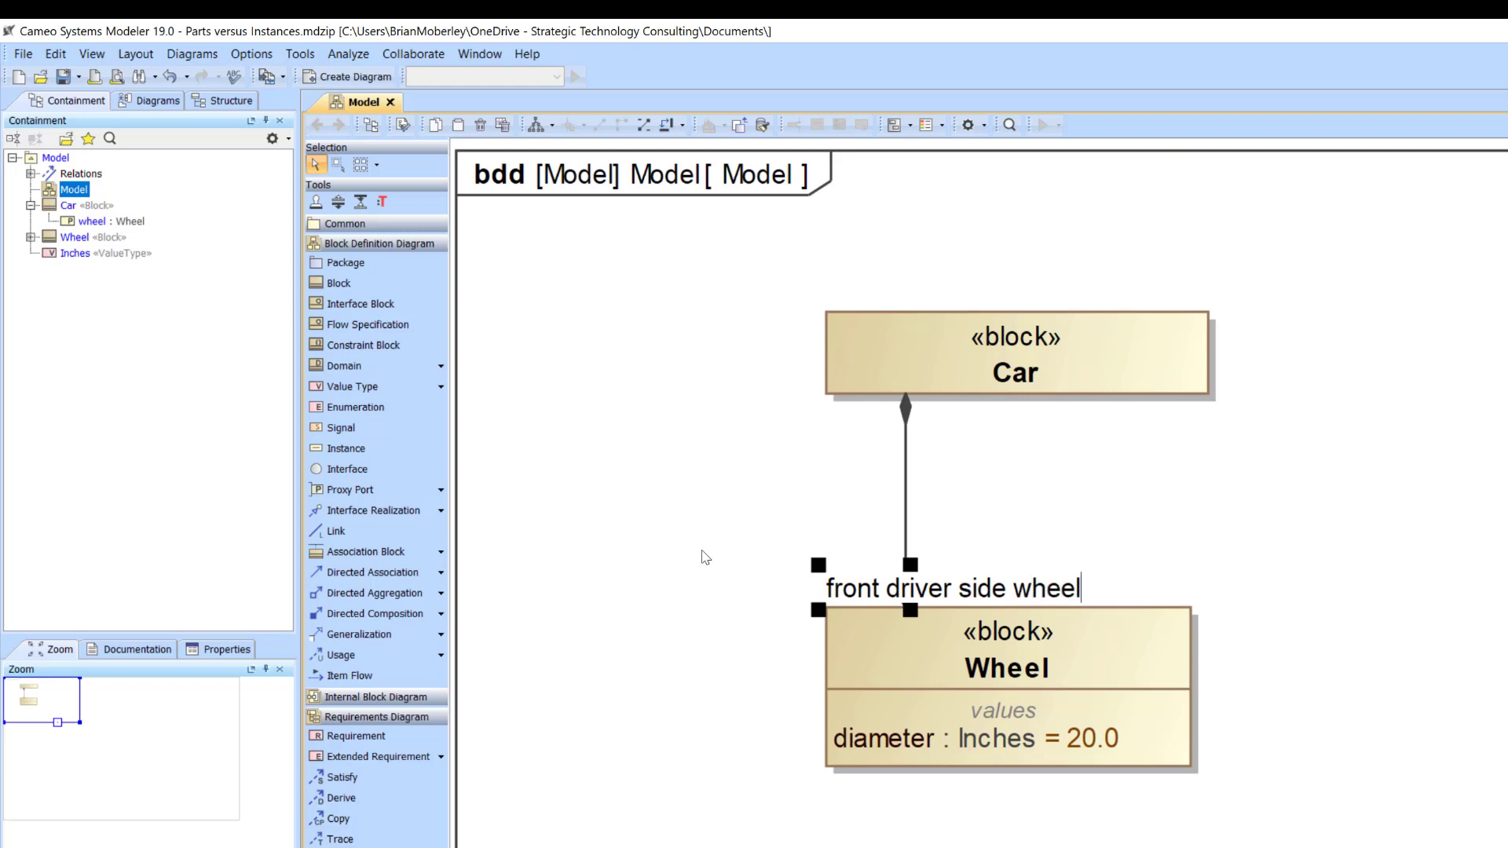
pyautogui.press('Return')
pyautogui.click(706, 557)
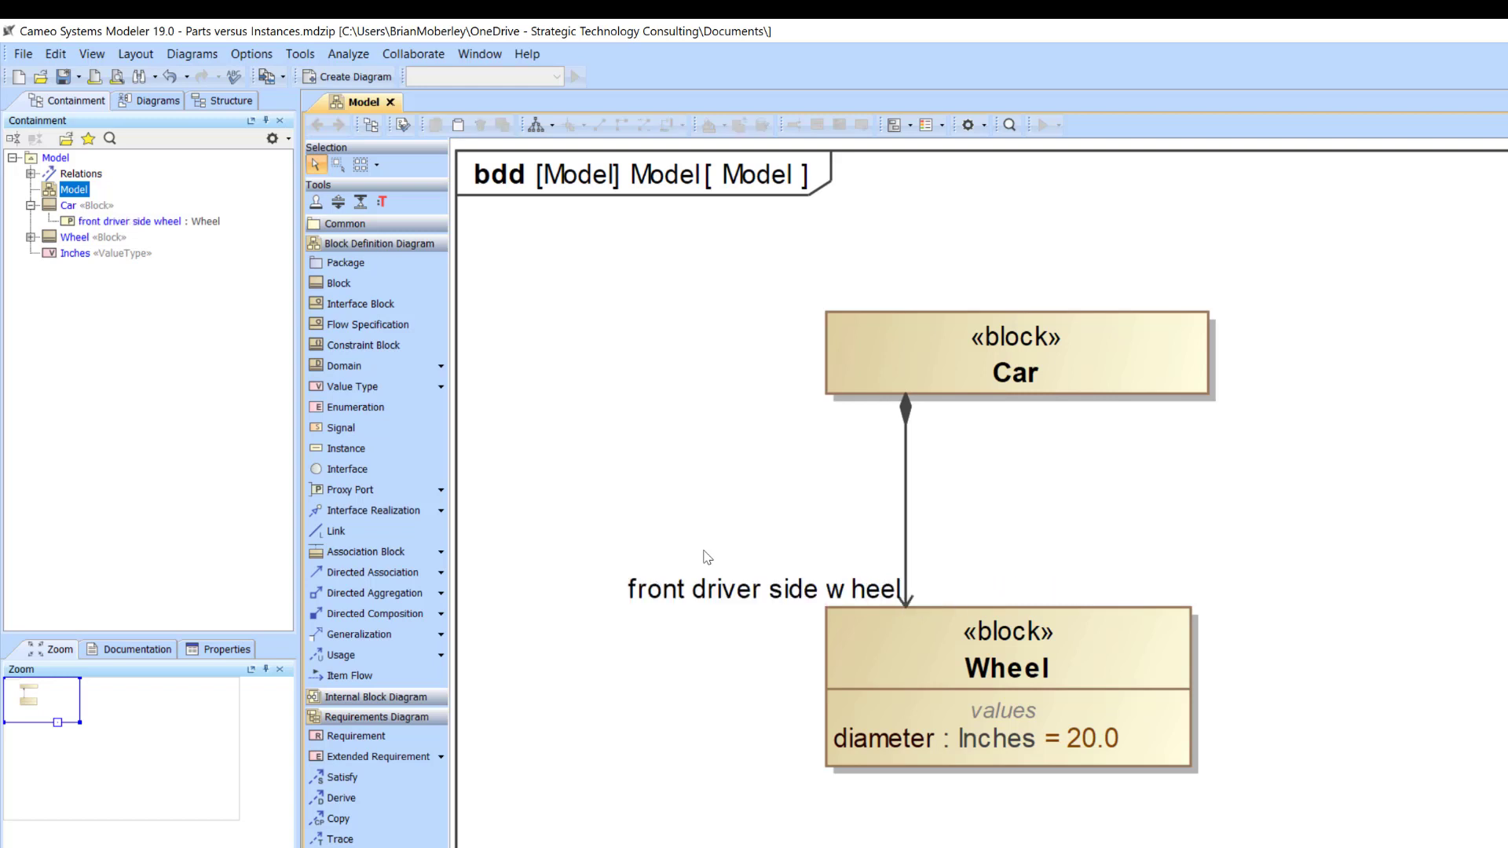
# - Draw a second directed composition from the Car block to the Wheel block, right of the existing one
pyautogui.click(1086, 374)
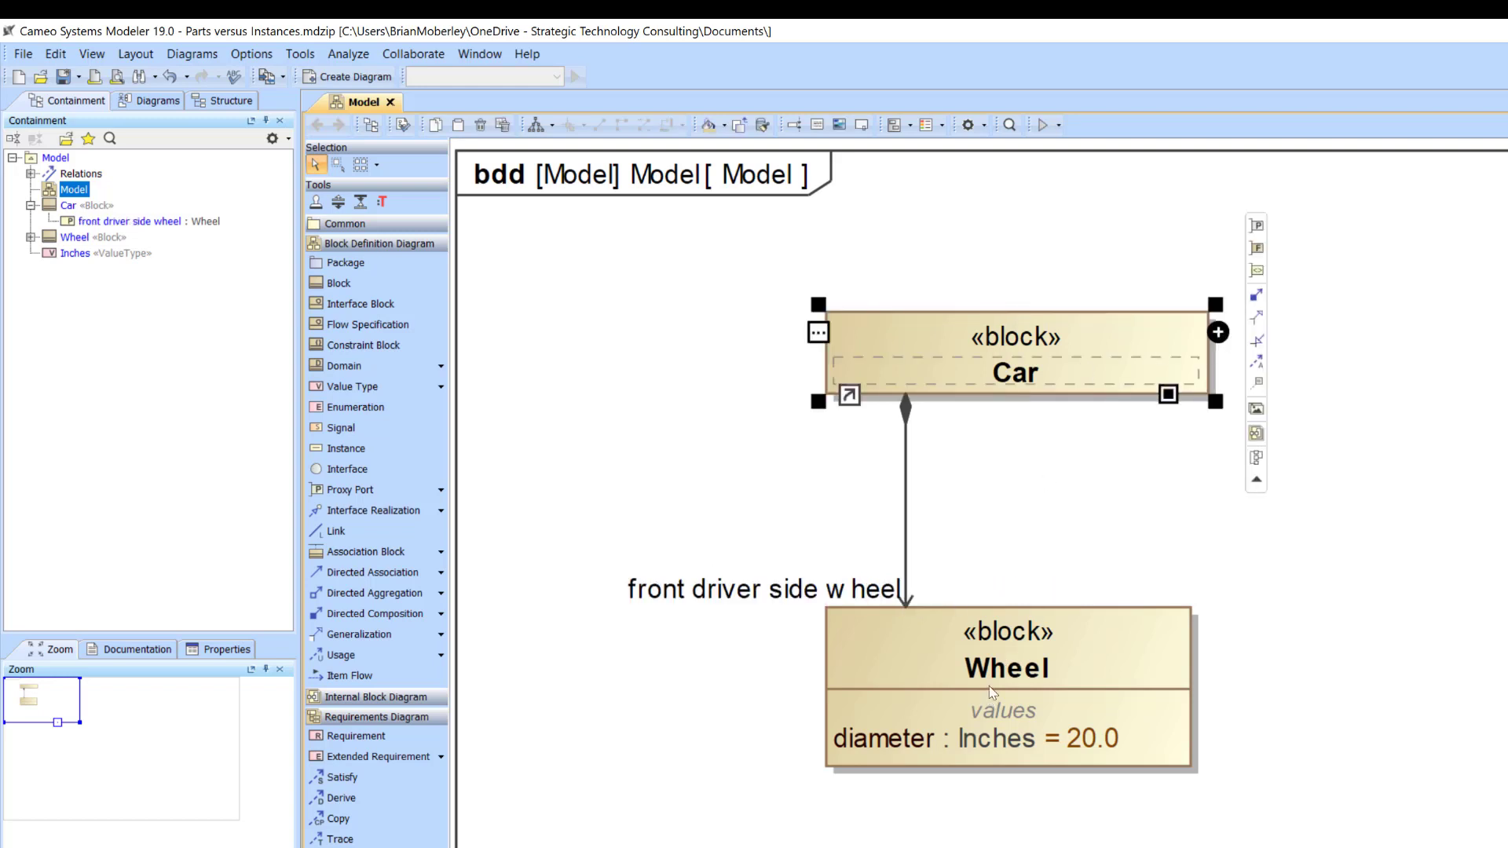
pyautogui.click(1045, 527)
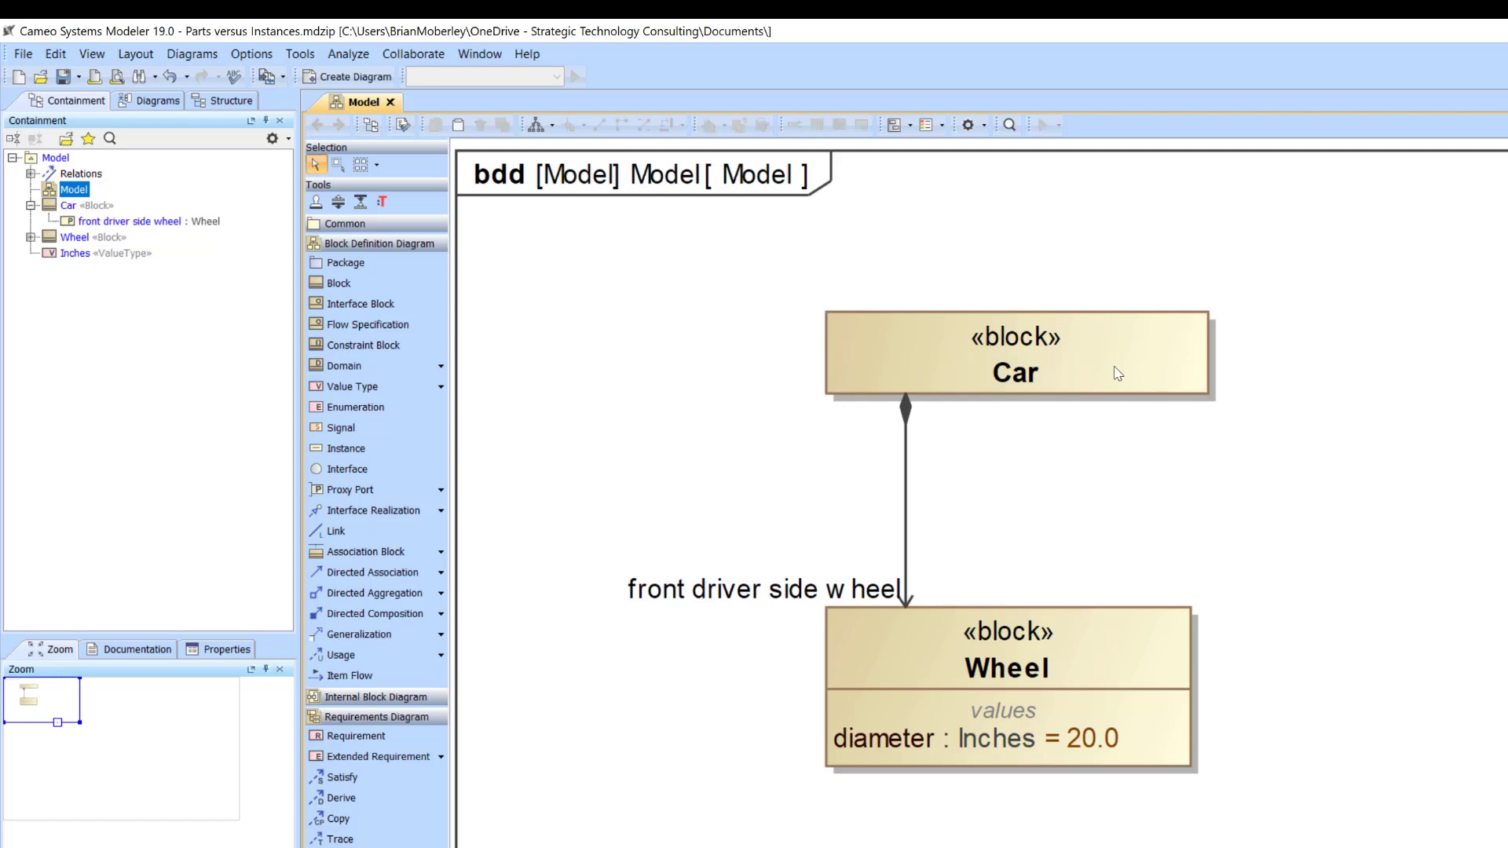
pyautogui.click(1115, 372)
pyautogui.click(1257, 297)
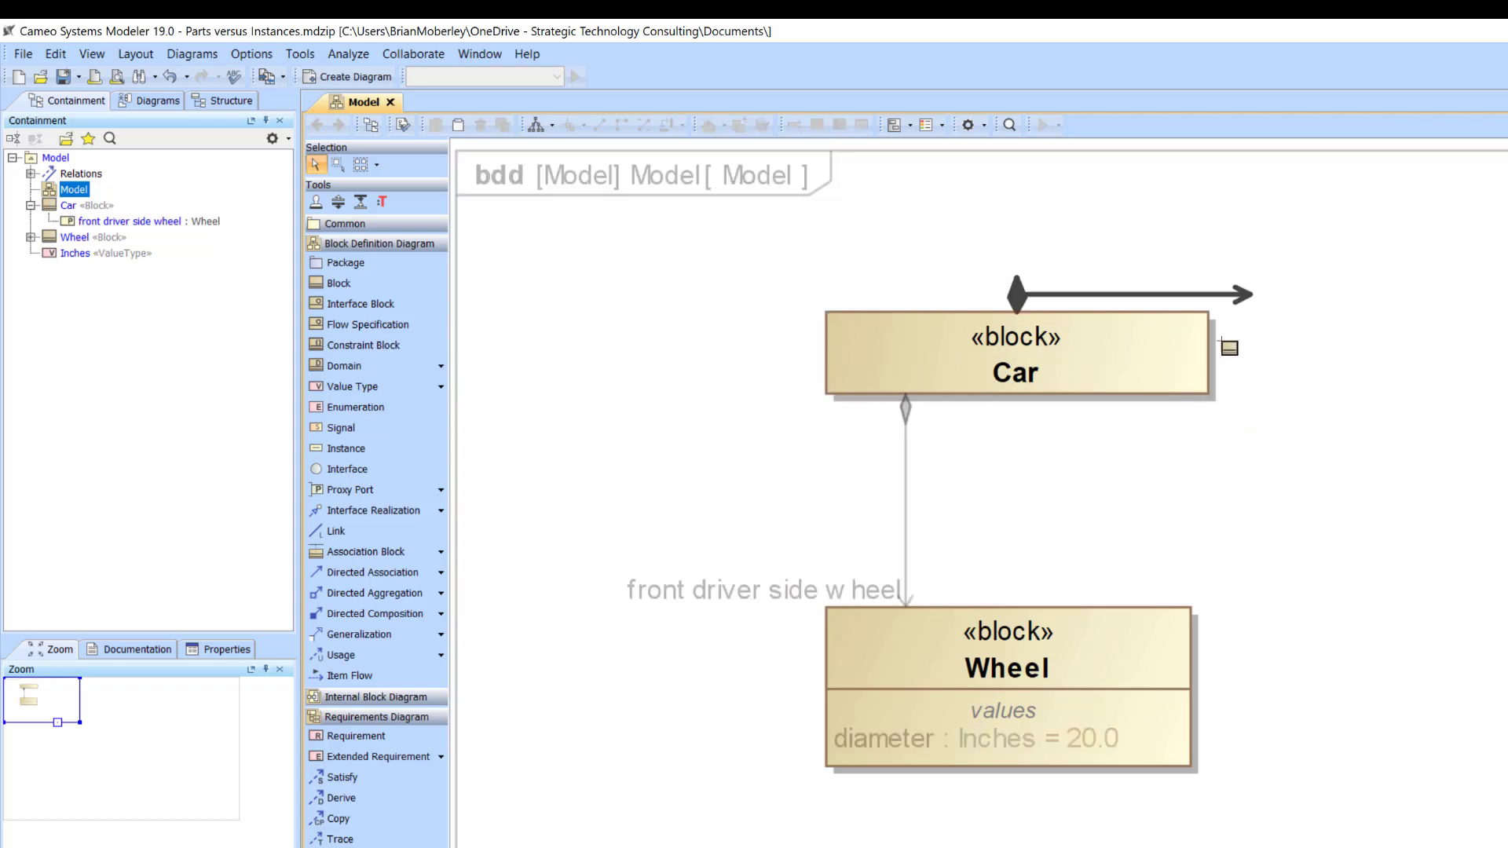
pyautogui.click(1114, 666)
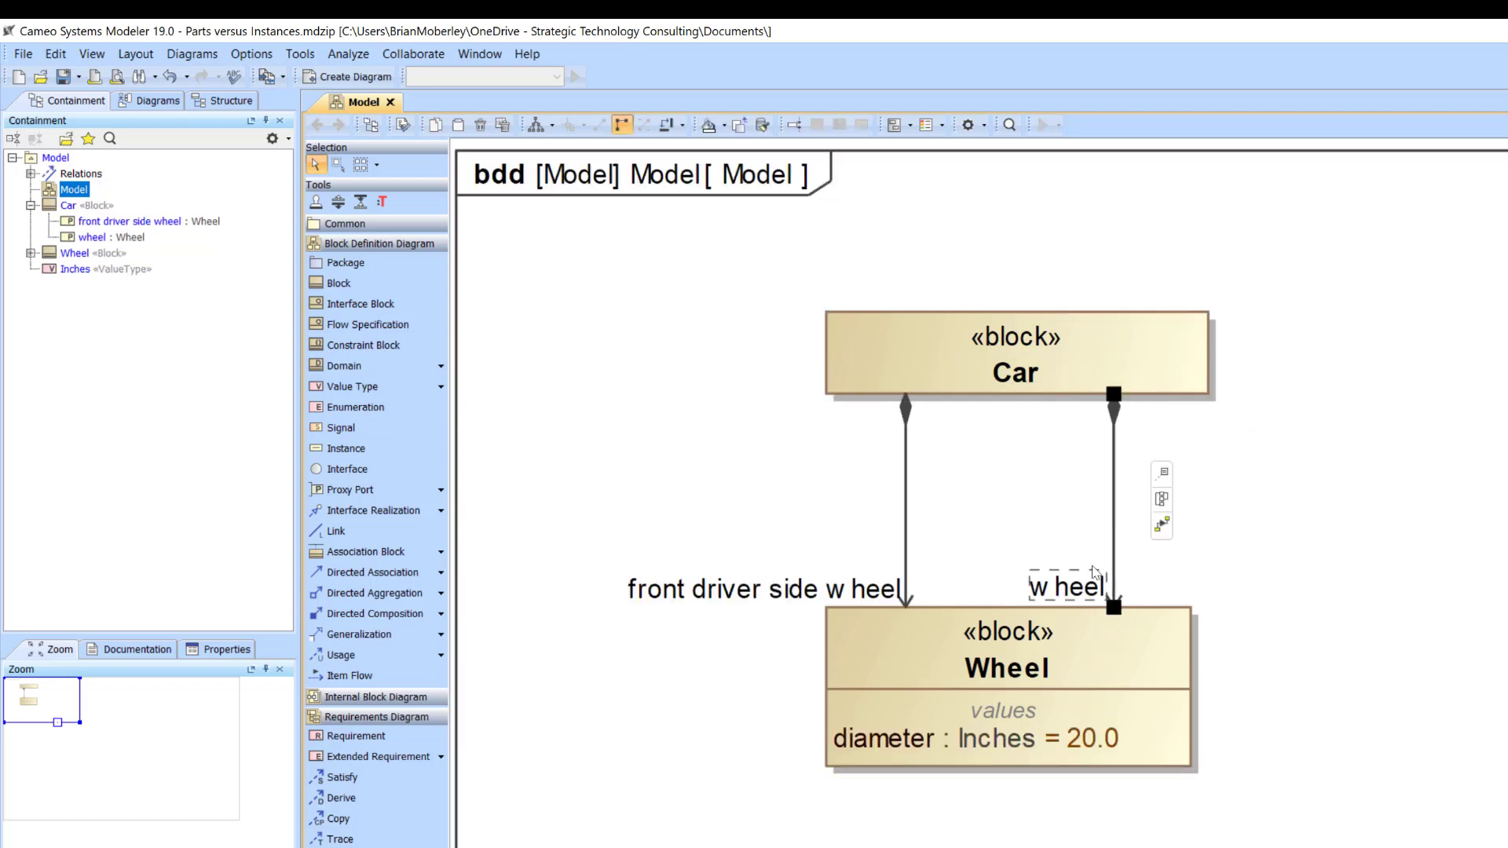
# - Rename the new composition's wheel part as front passenger side wheel
pyautogui.click(1091, 588)
pyautogui.write('f')
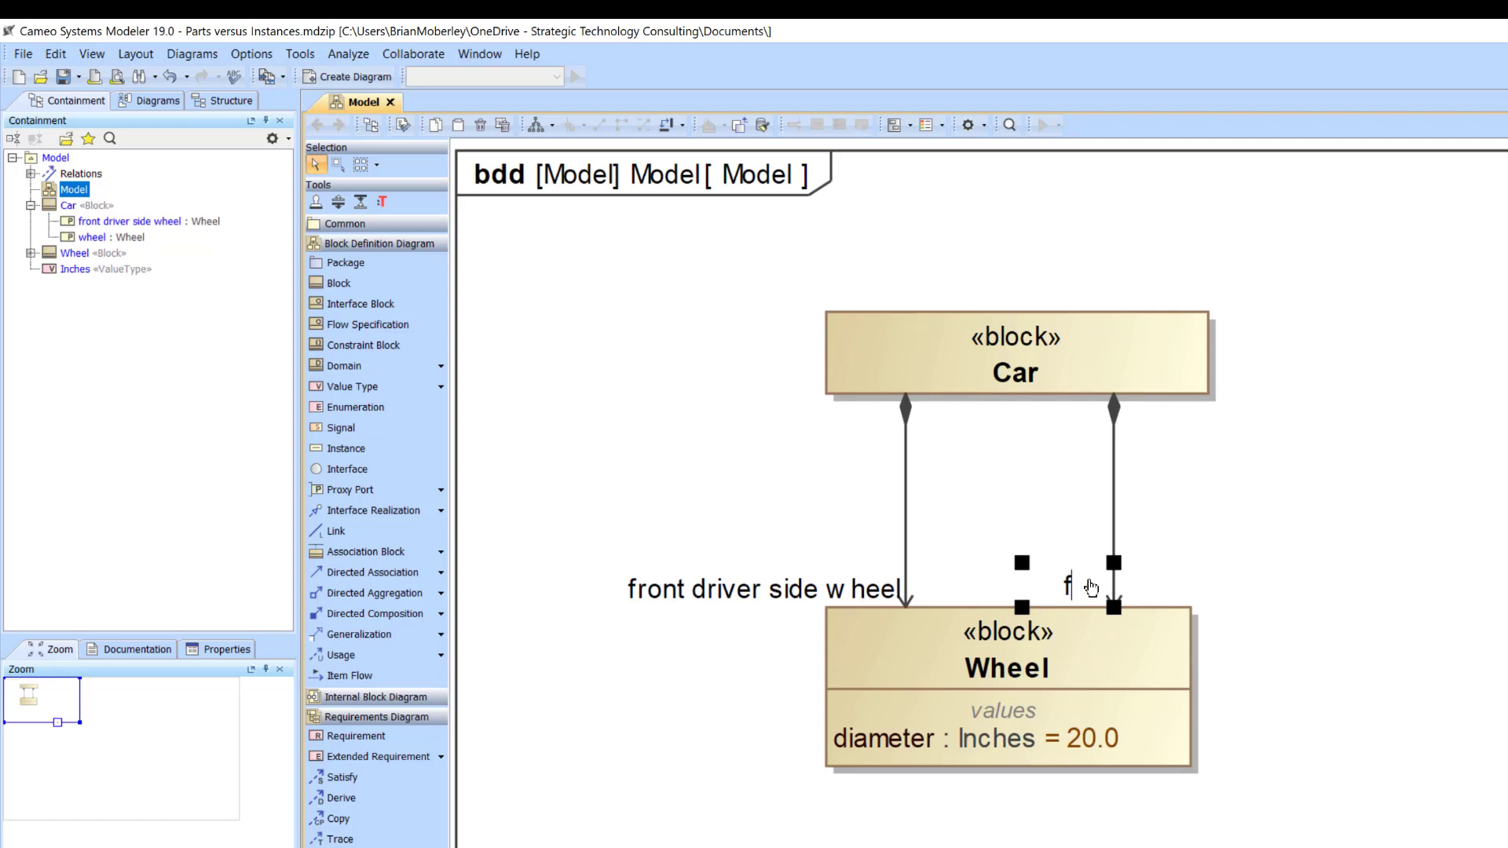
pyautogui.write('ront passenger side wheel')
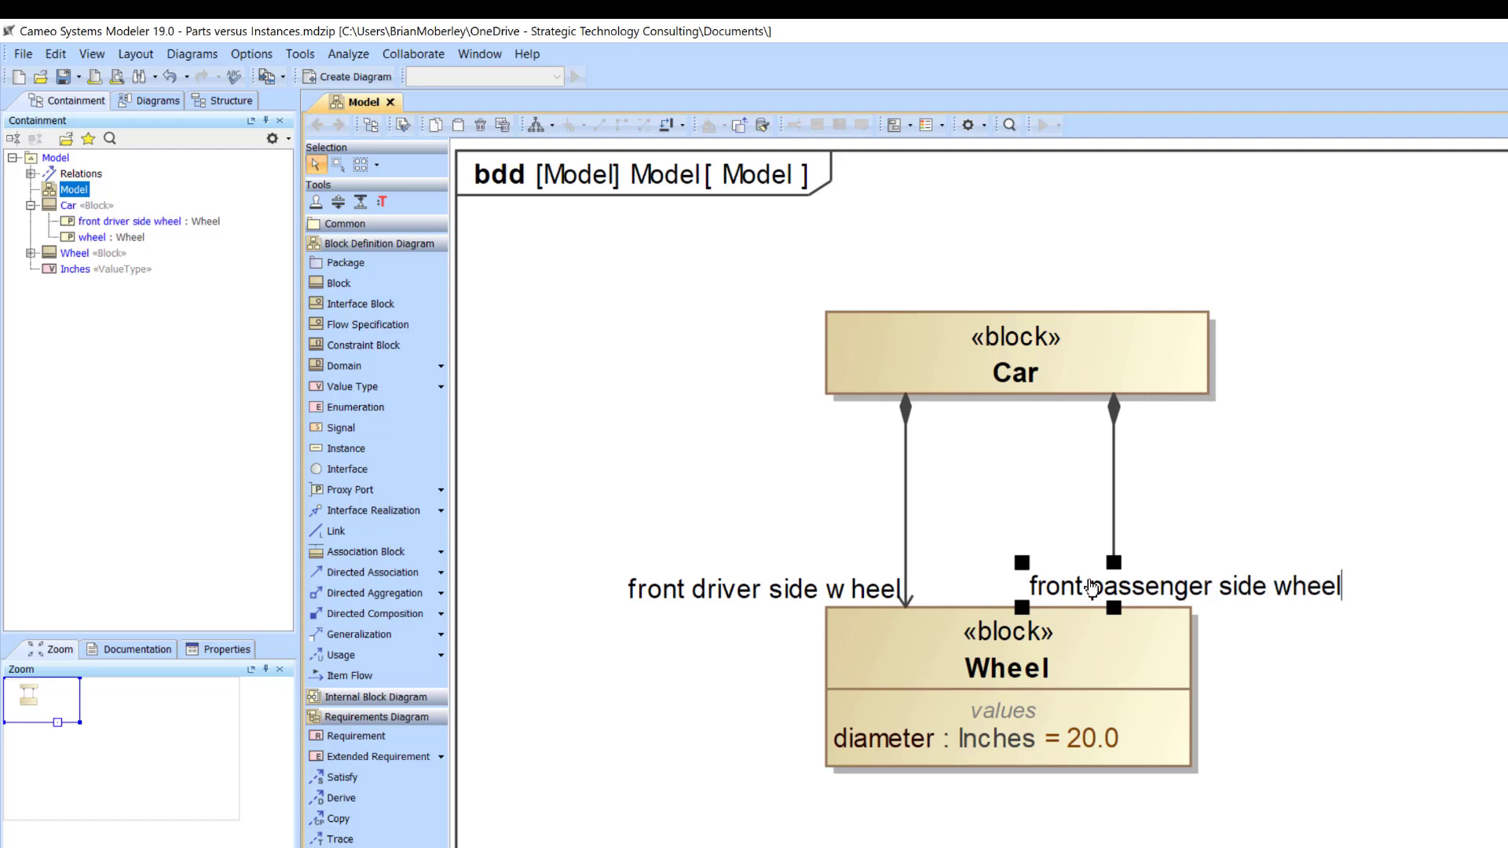
pyautogui.press('Return')
pyautogui.click(1266, 506)
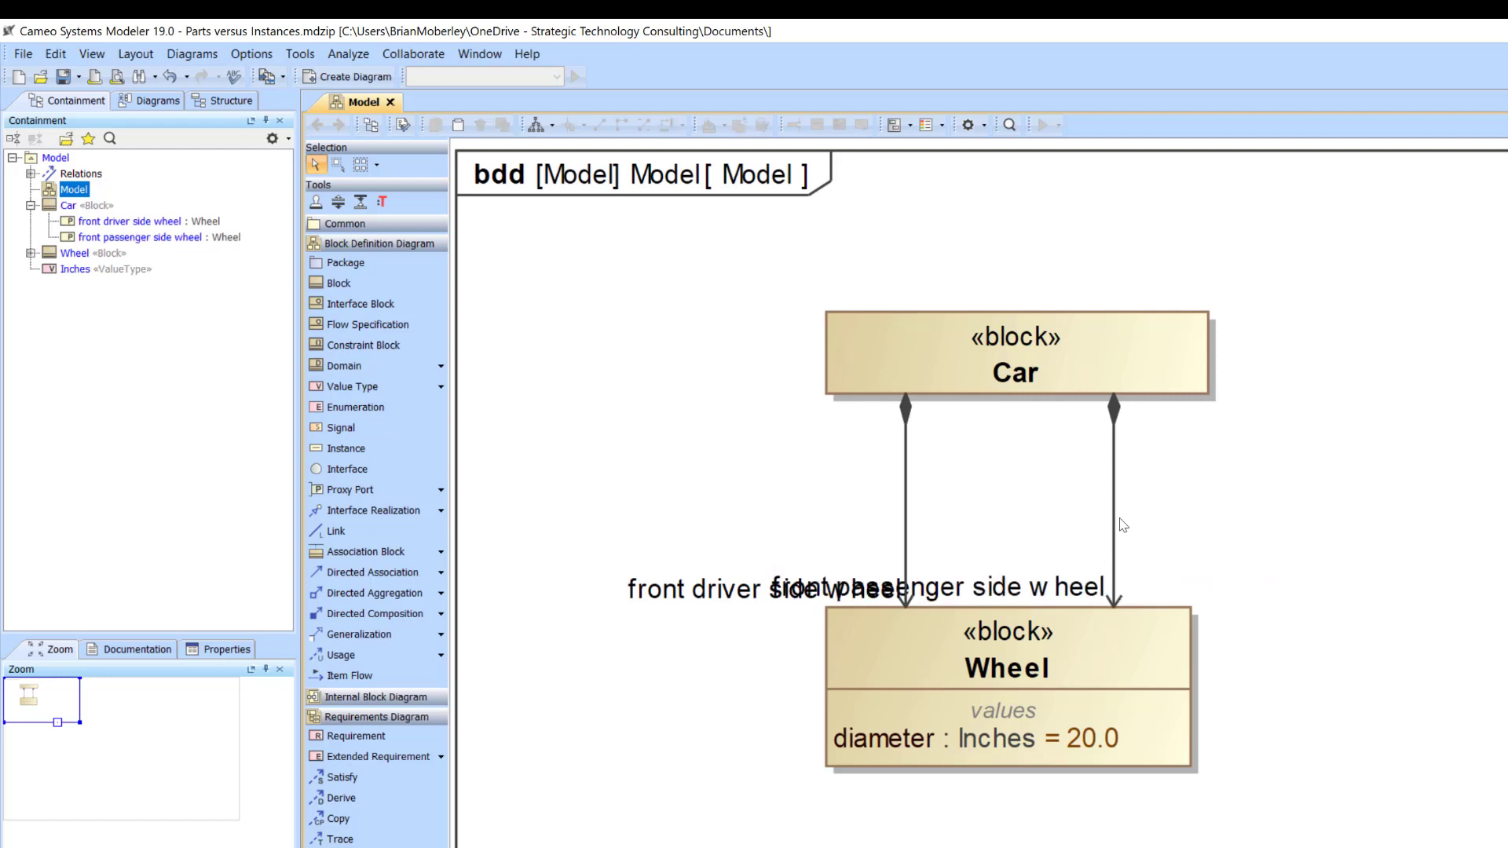
# - Reroute the front passenger side wheel composition around the blocks' right side and place its label just above the Wheel block
pyautogui.moveTo(1117, 523); pyautogui.dragTo(1348, 522)
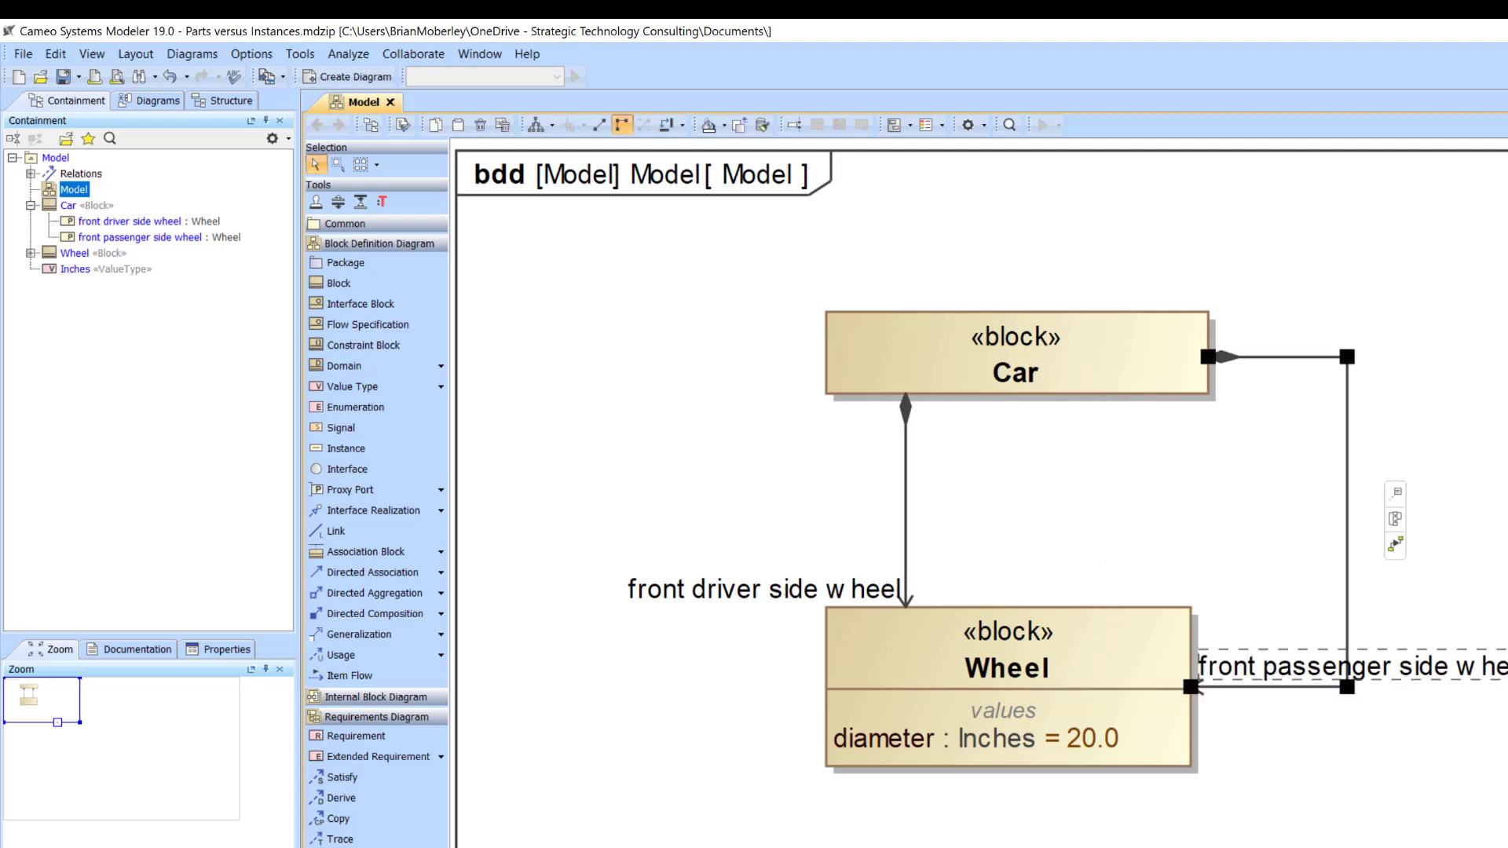
pyautogui.moveTo(1445, 680); pyautogui.dragTo(1247, 589)
pyautogui.press('Escape')
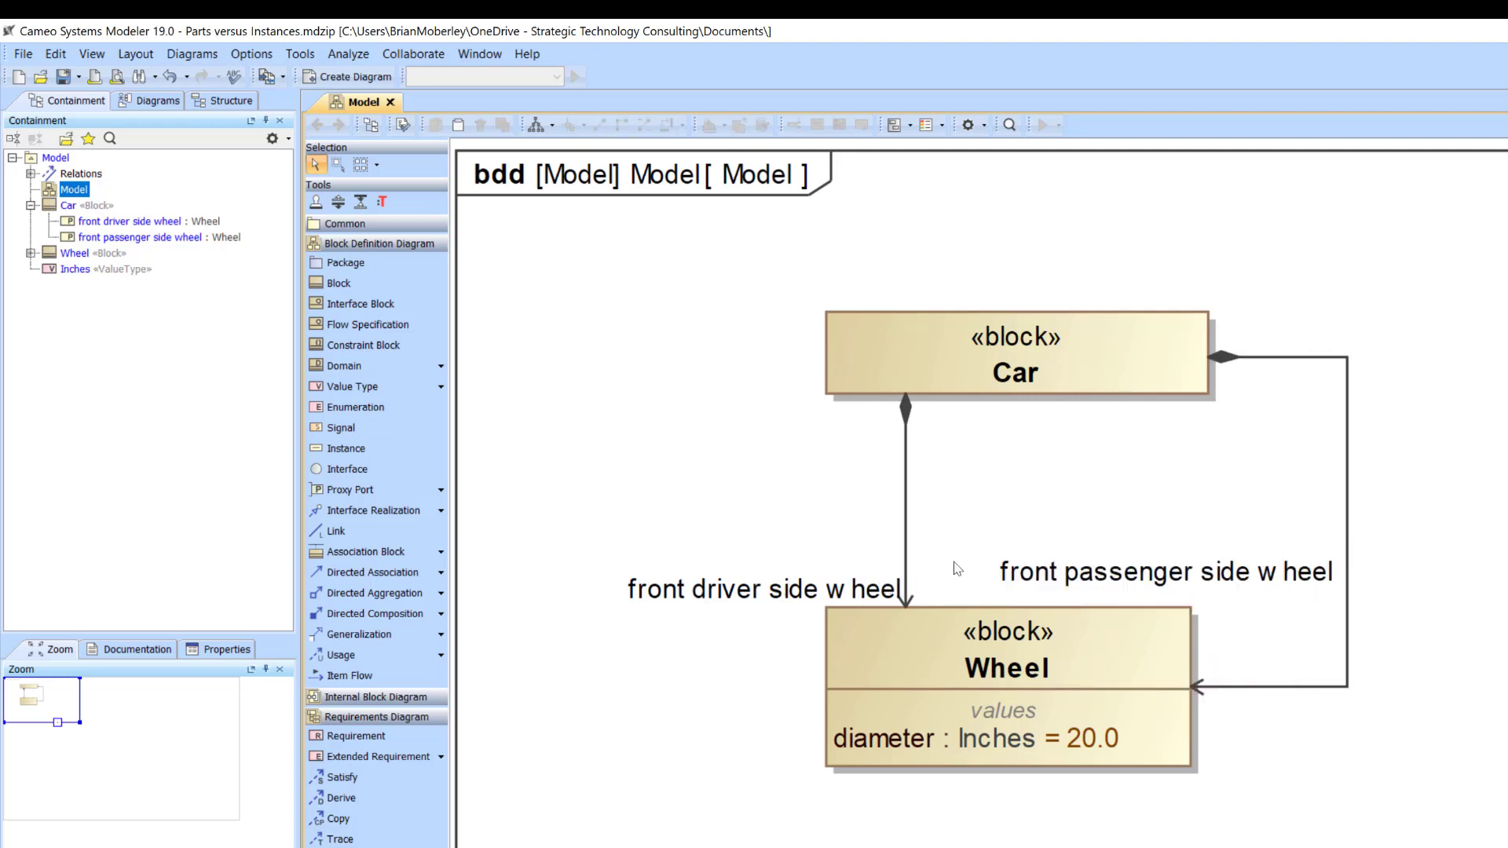
pyautogui.click(957, 666)
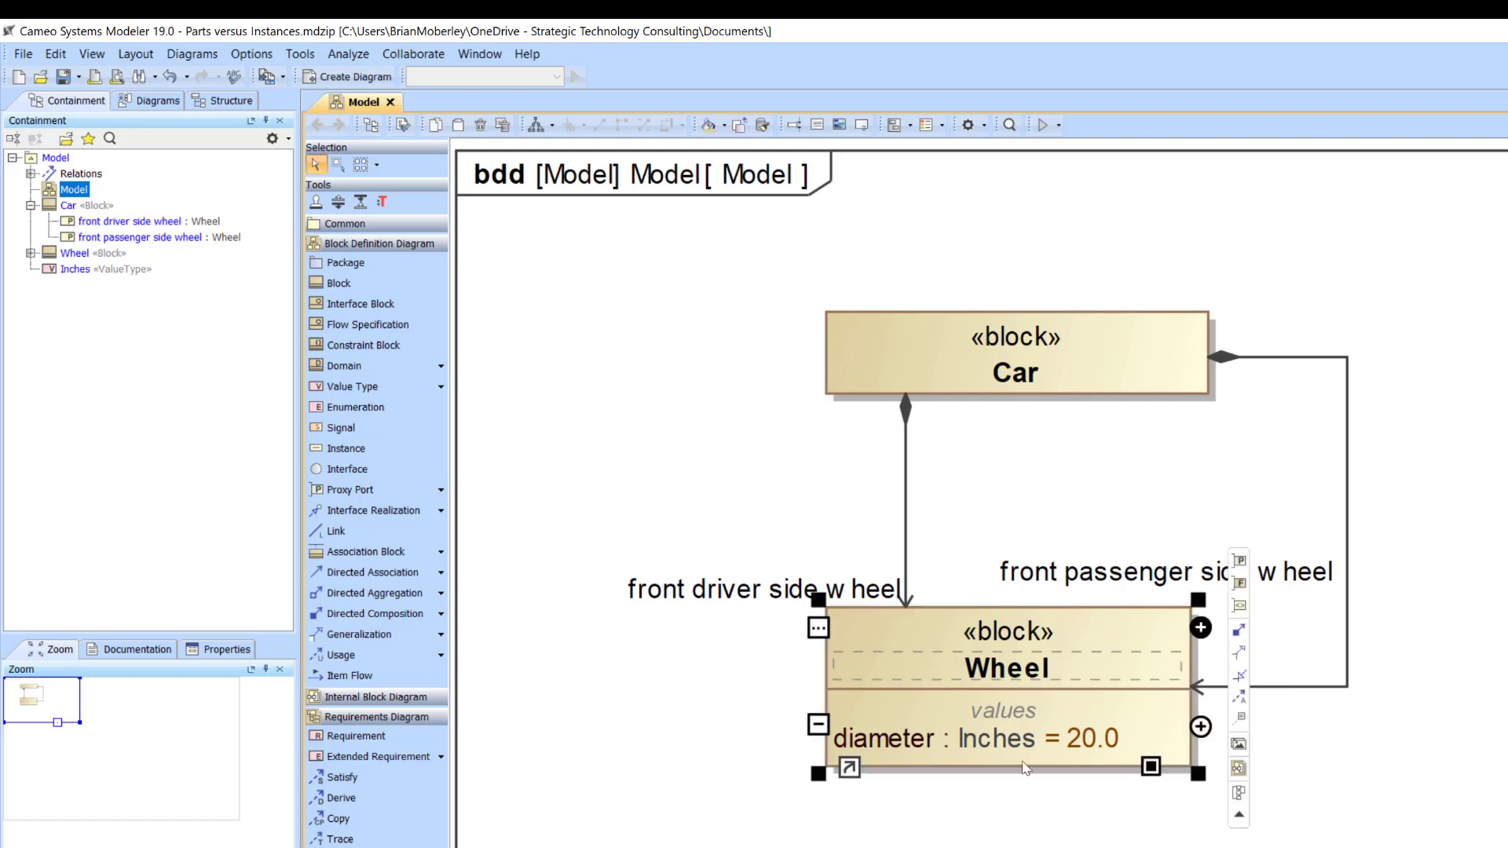
pyautogui.click(793, 528)
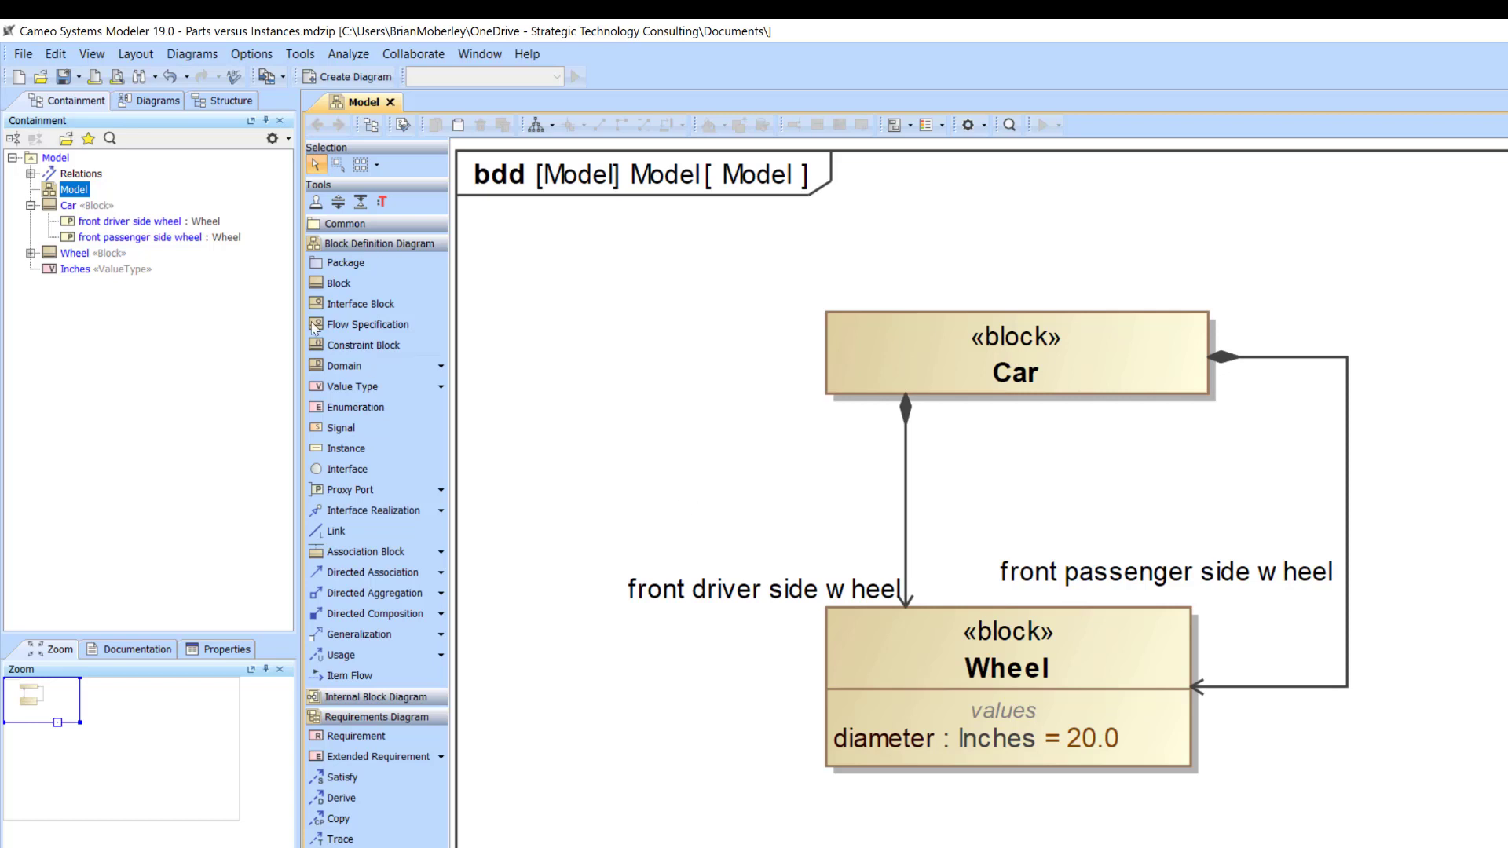
pyautogui.click(83, 224)
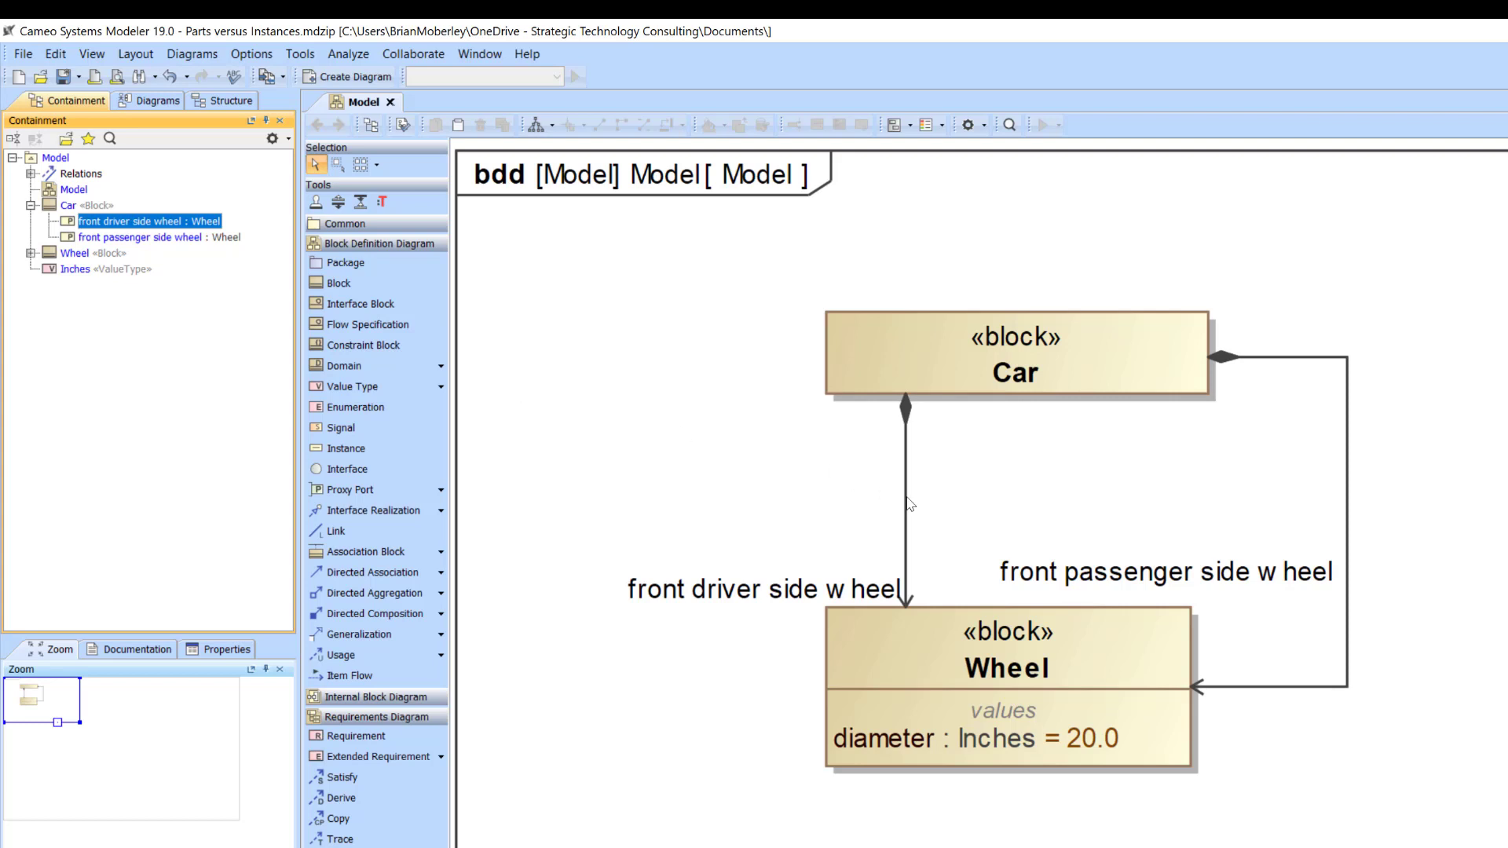
pyautogui.click(783, 504)
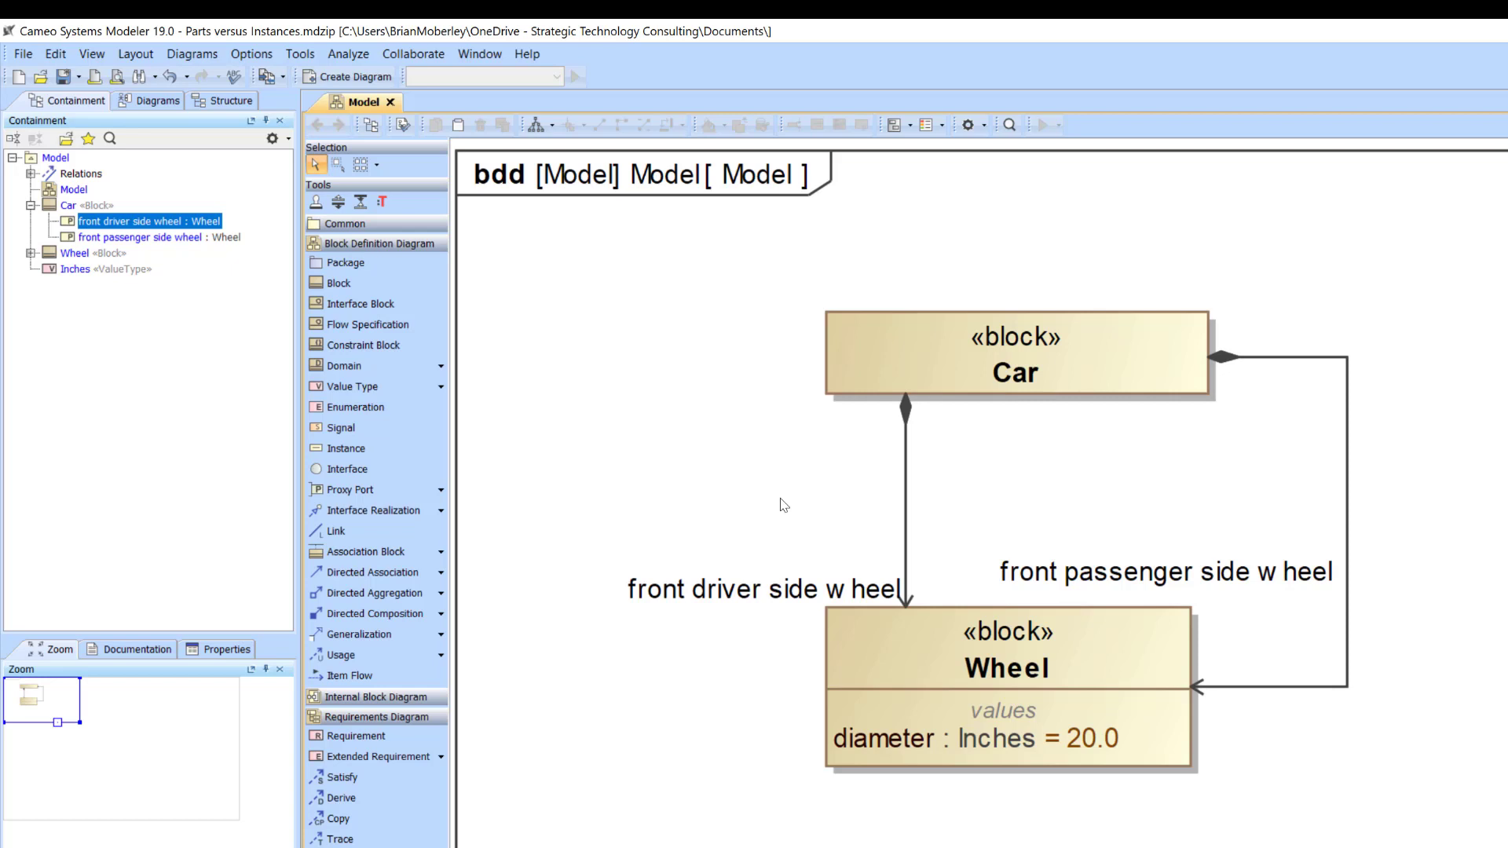
# - Reroute the front driver side wheel composition around the left side of the Car and Wheel blocks, placing its label left of the line
pyautogui.moveTo(797, 588); pyautogui.dragTo(785, 571)
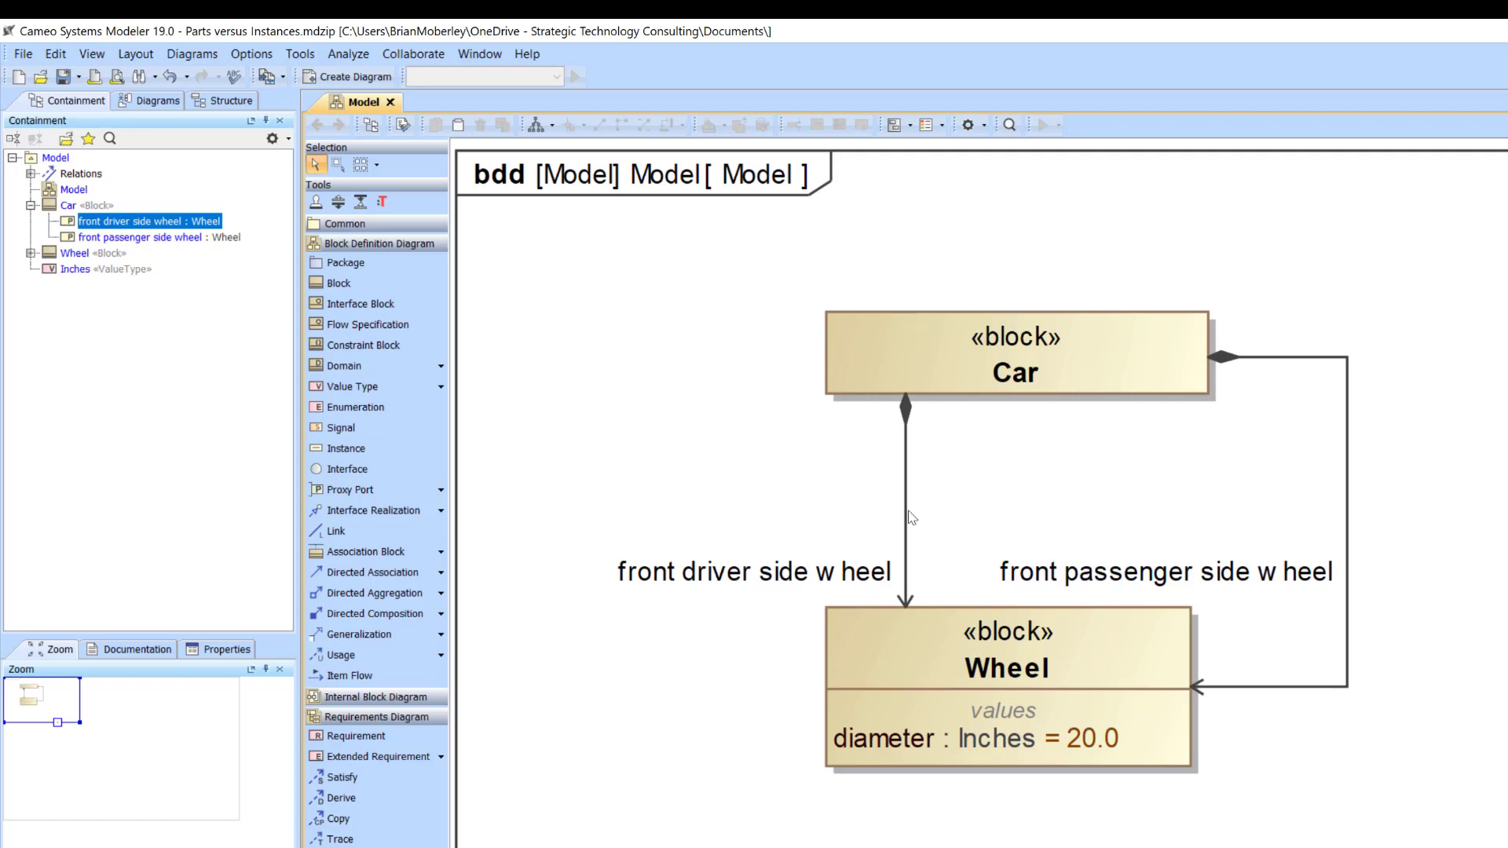
pyautogui.moveTo(905, 517); pyautogui.dragTo(783, 524)
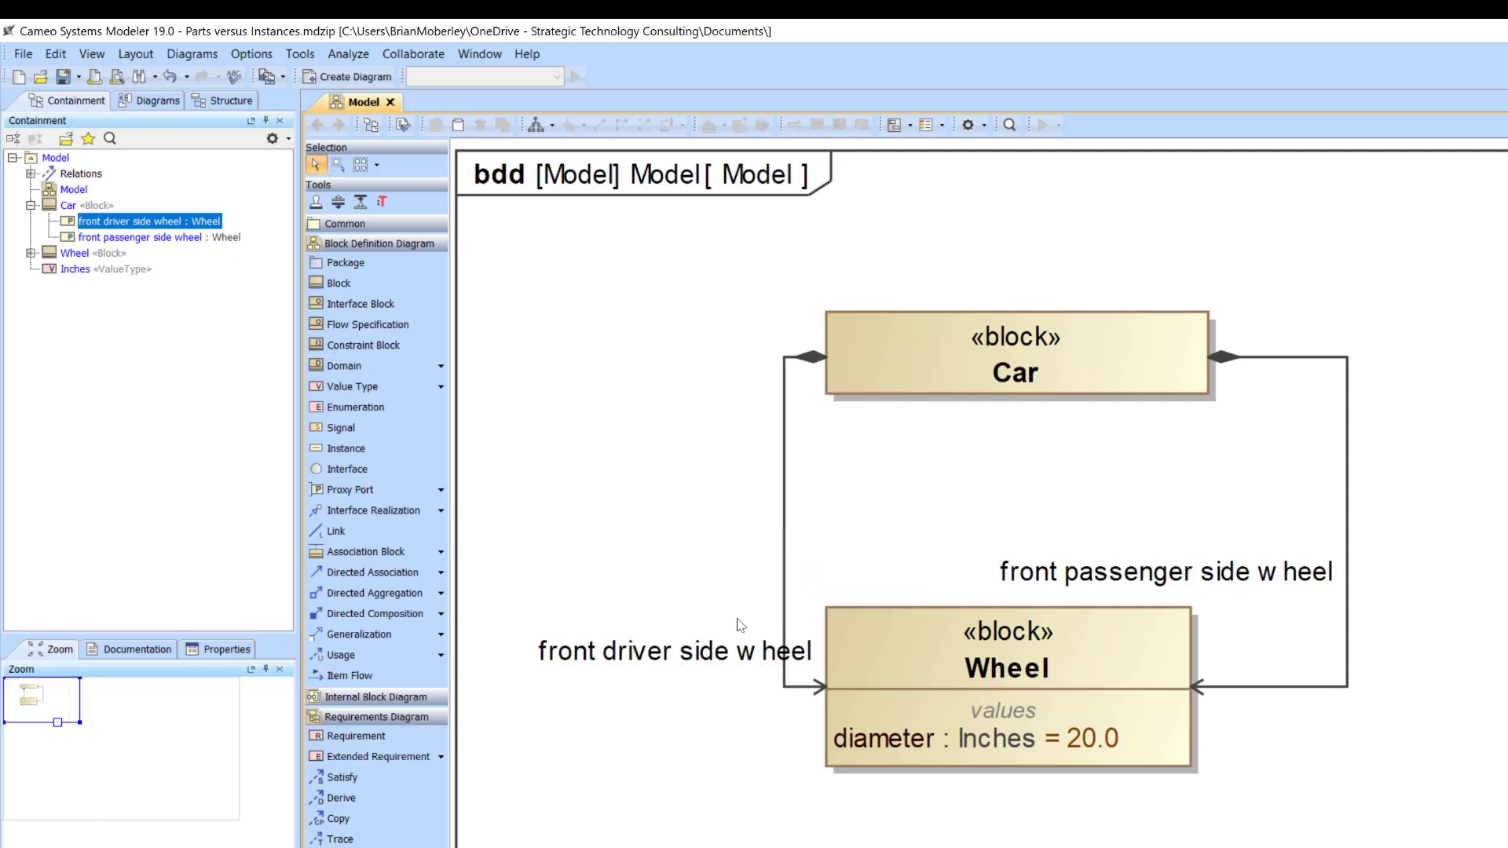
pyautogui.moveTo(727, 662); pyautogui.dragTo(681, 605)
# - Shift the Car and Wheel blocks with their compositions to the right, and level the front driver side wheel label with the passenger one
pyautogui.moveTo(779, 323); pyautogui.dragTo(1174, 815)
pyautogui.moveTo(1076, 333); pyautogui.dragTo(1204, 315)
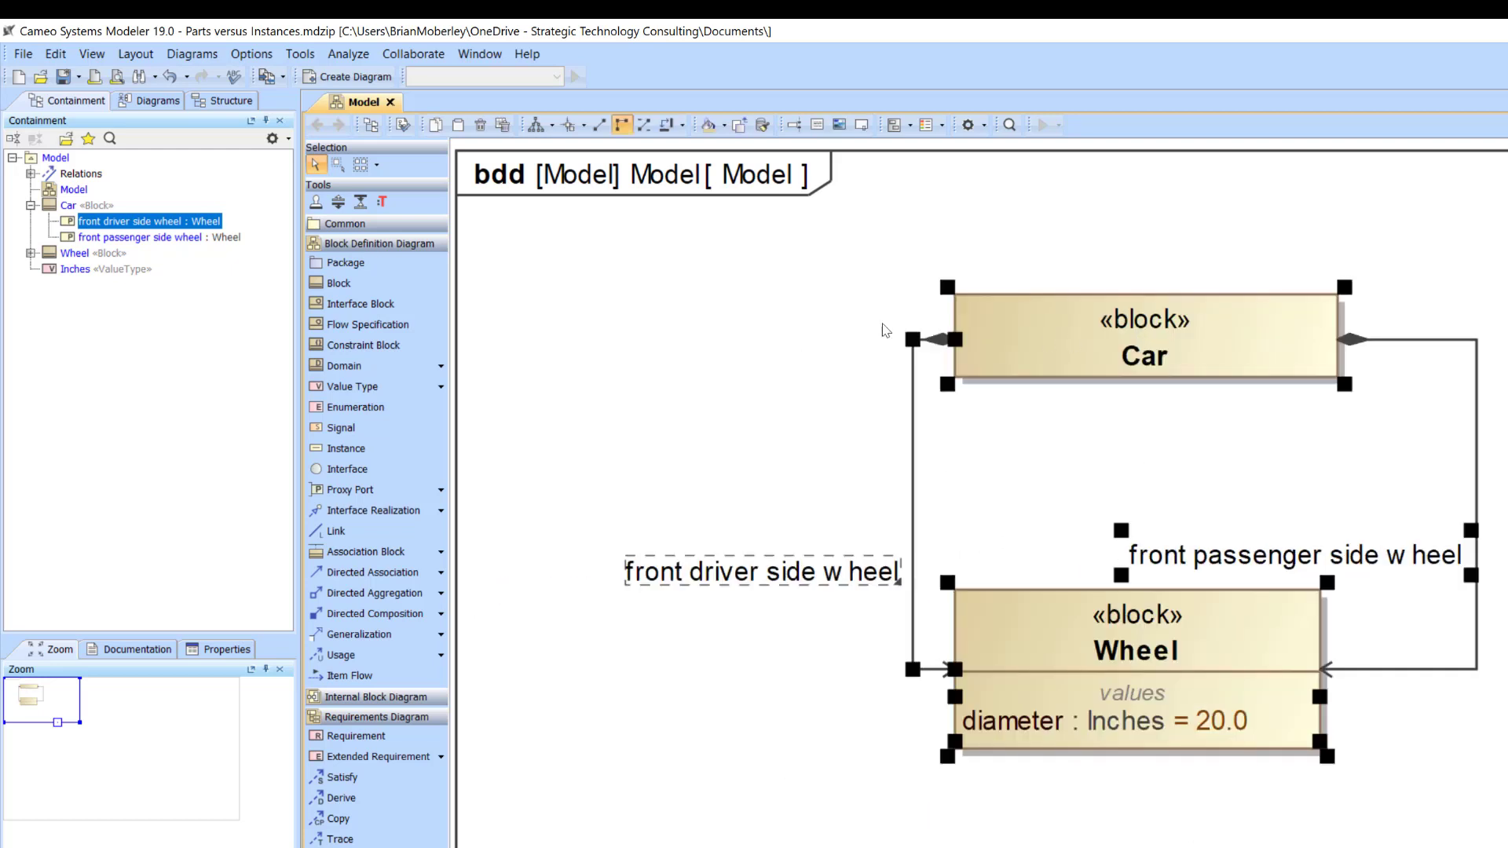
pyautogui.click(1171, 471)
pyautogui.moveTo(880, 573); pyautogui.dragTo(872, 557)
pyautogui.click(855, 495)
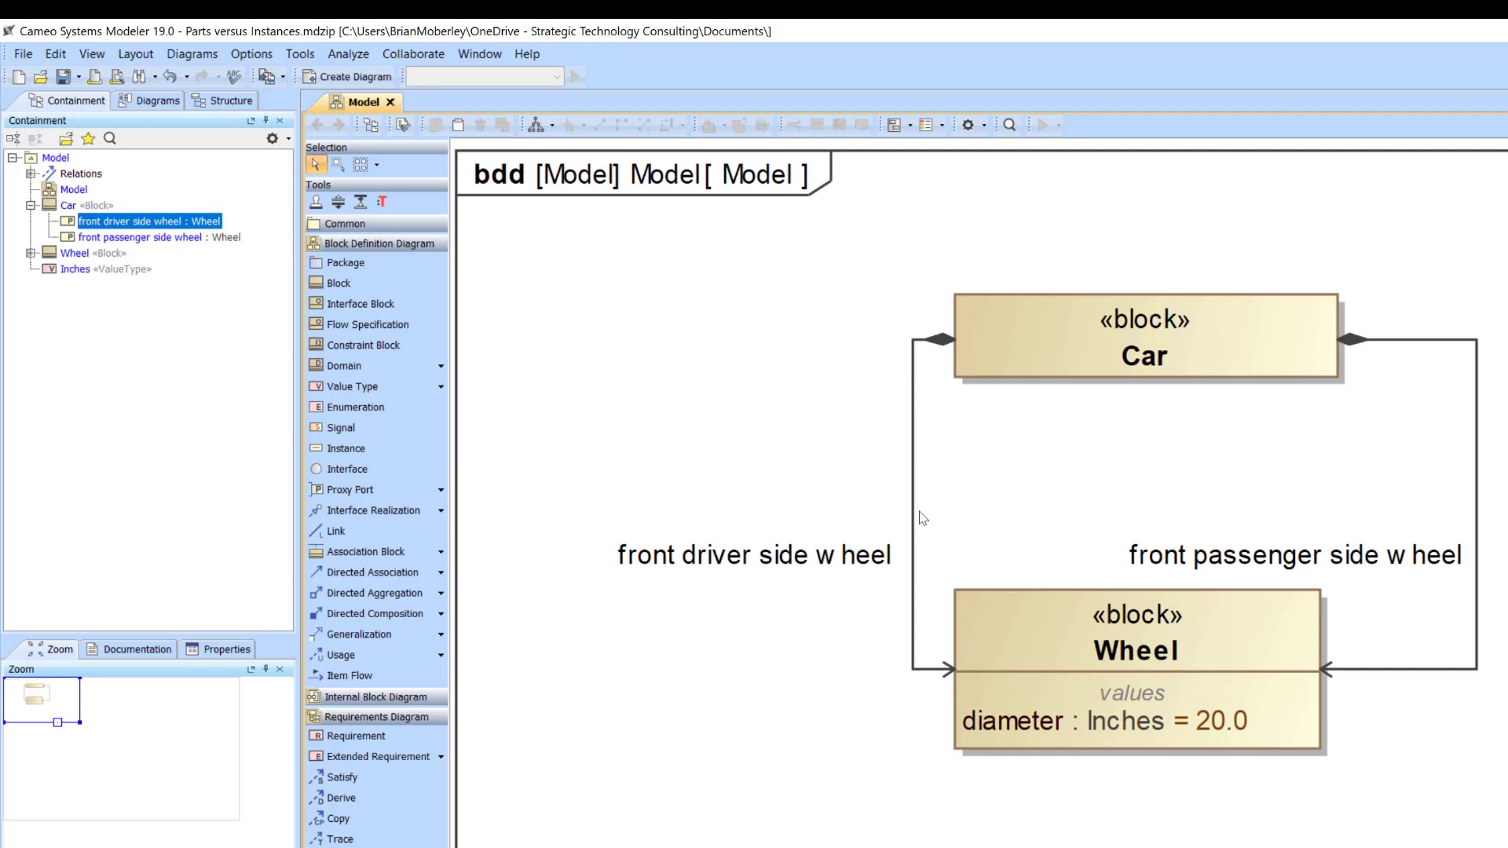
# - Move the front driver side wheel composition line further out from the blocks and shift its label clear of the line
pyautogui.moveTo(890, 501); pyautogui.dragTo(877, 487)
pyautogui.click(895, 410)
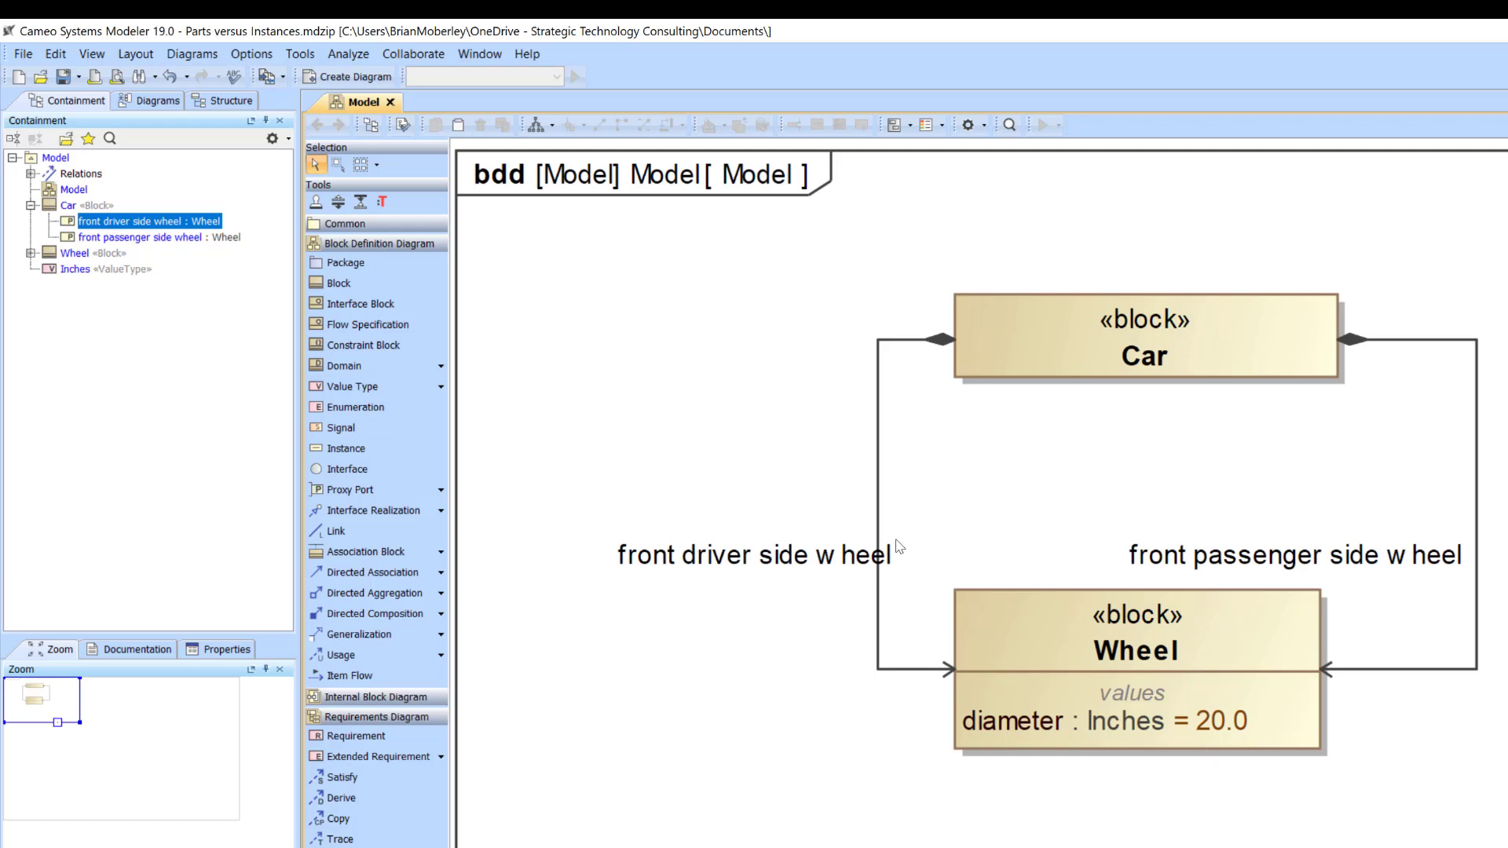
pyautogui.moveTo(852, 558); pyautogui.dragTo(817, 559)
pyautogui.click(952, 541)
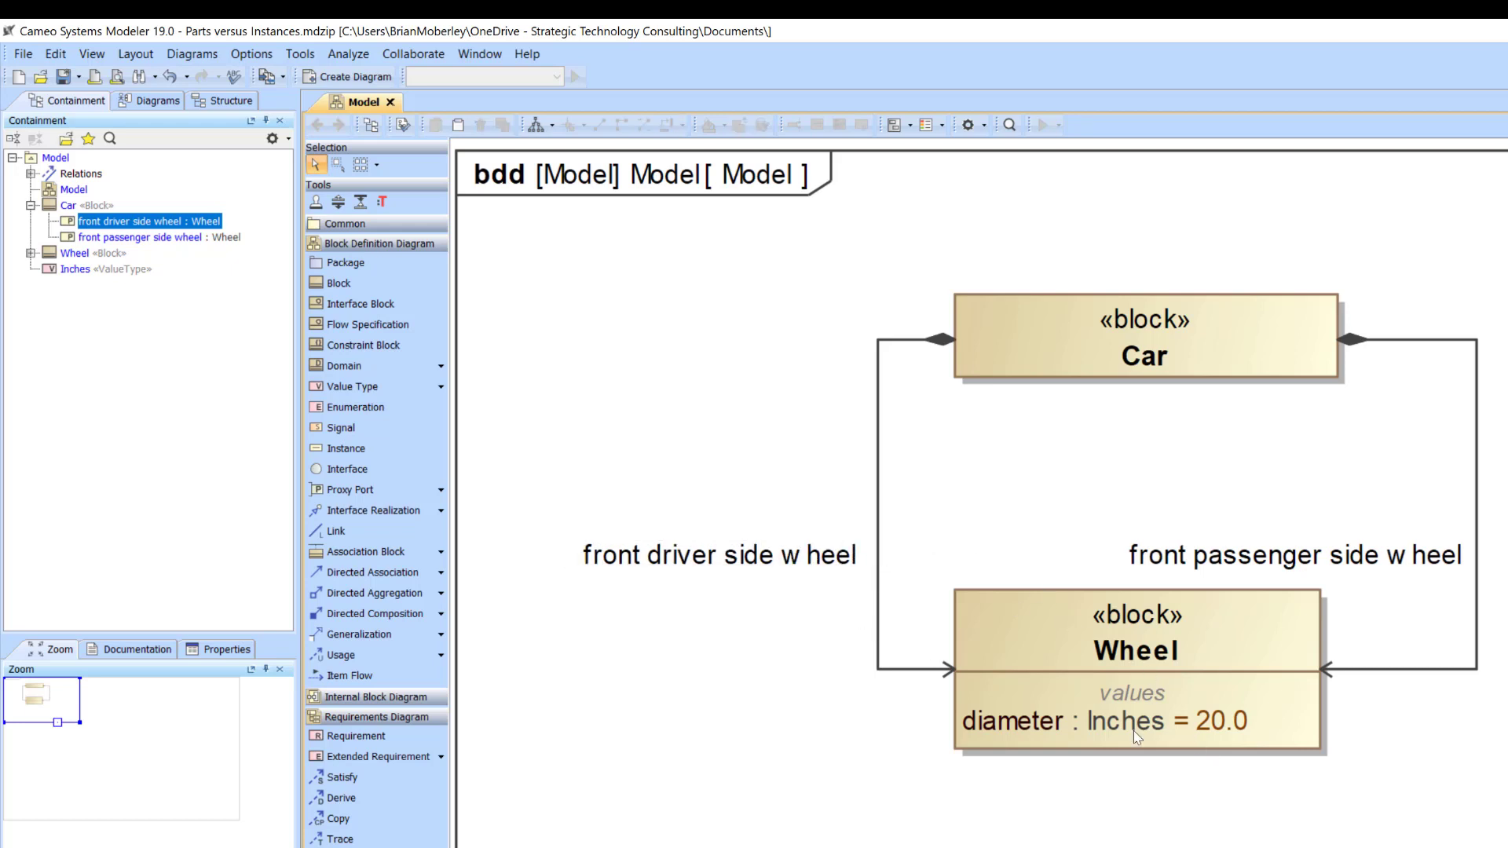
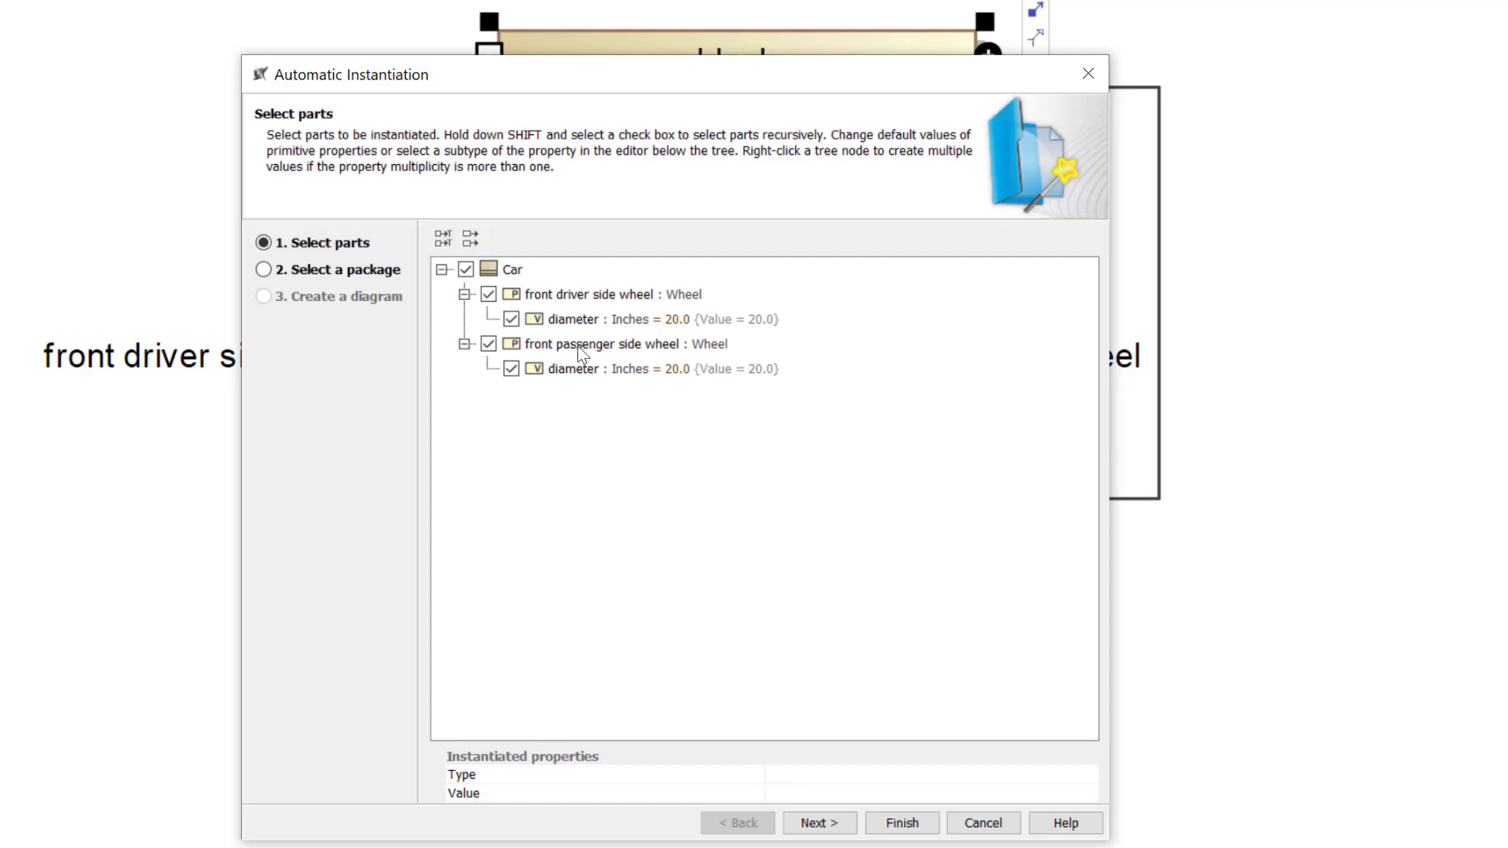
# - Review the diameter entries of both wheel parts in the Automatic Instantiation wizard and move the dialog clear of the Wheel block
pyautogui.click(581, 319)
pyautogui.click(587, 370)
pyautogui.click(581, 319)
pyautogui.click(591, 374)
pyautogui.click(593, 320)
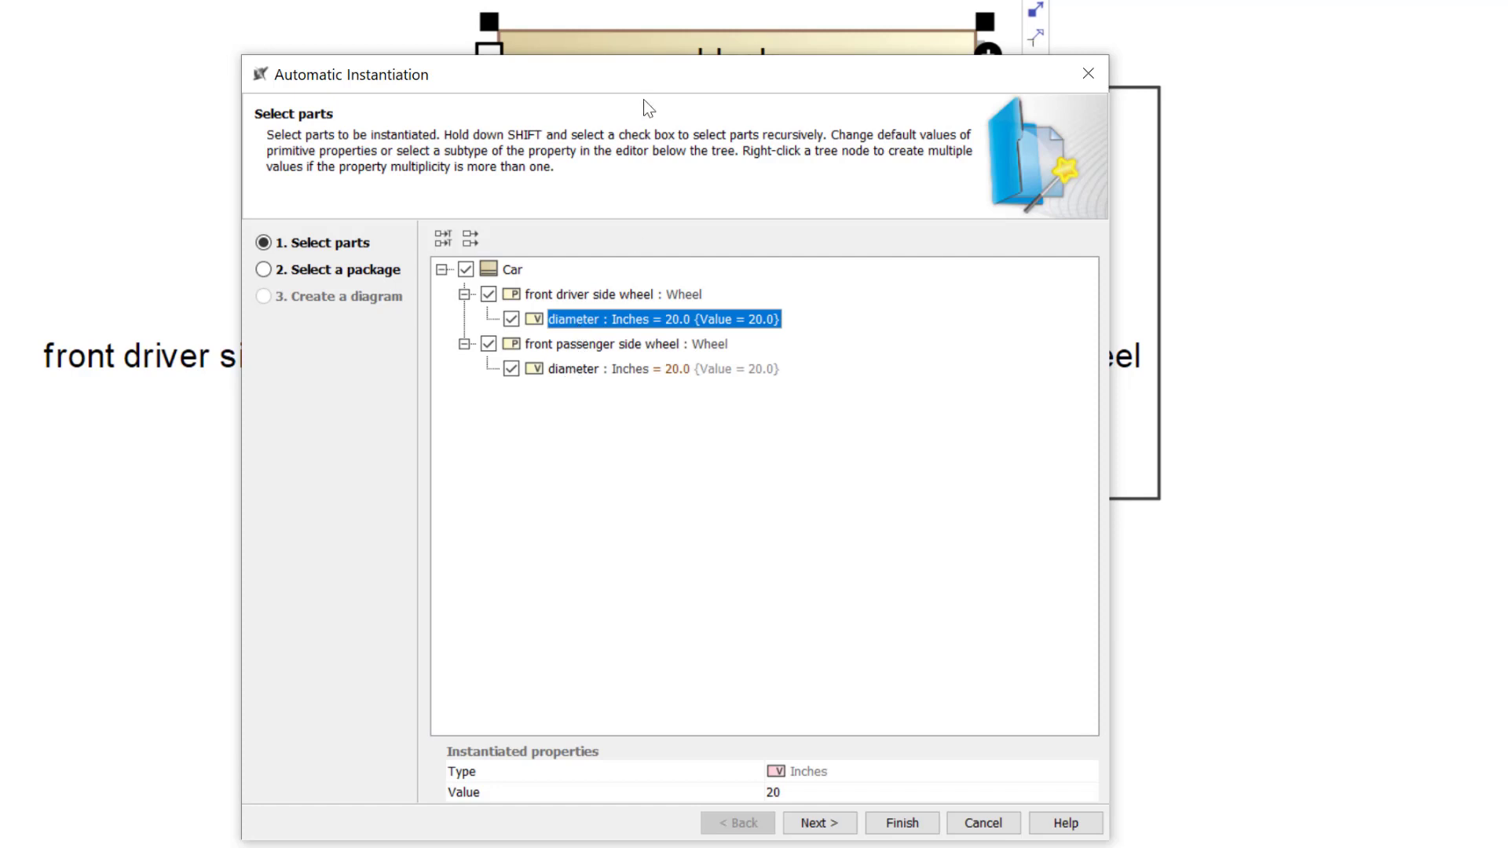
pyautogui.moveTo(658, 83); pyautogui.dragTo(473, 214)
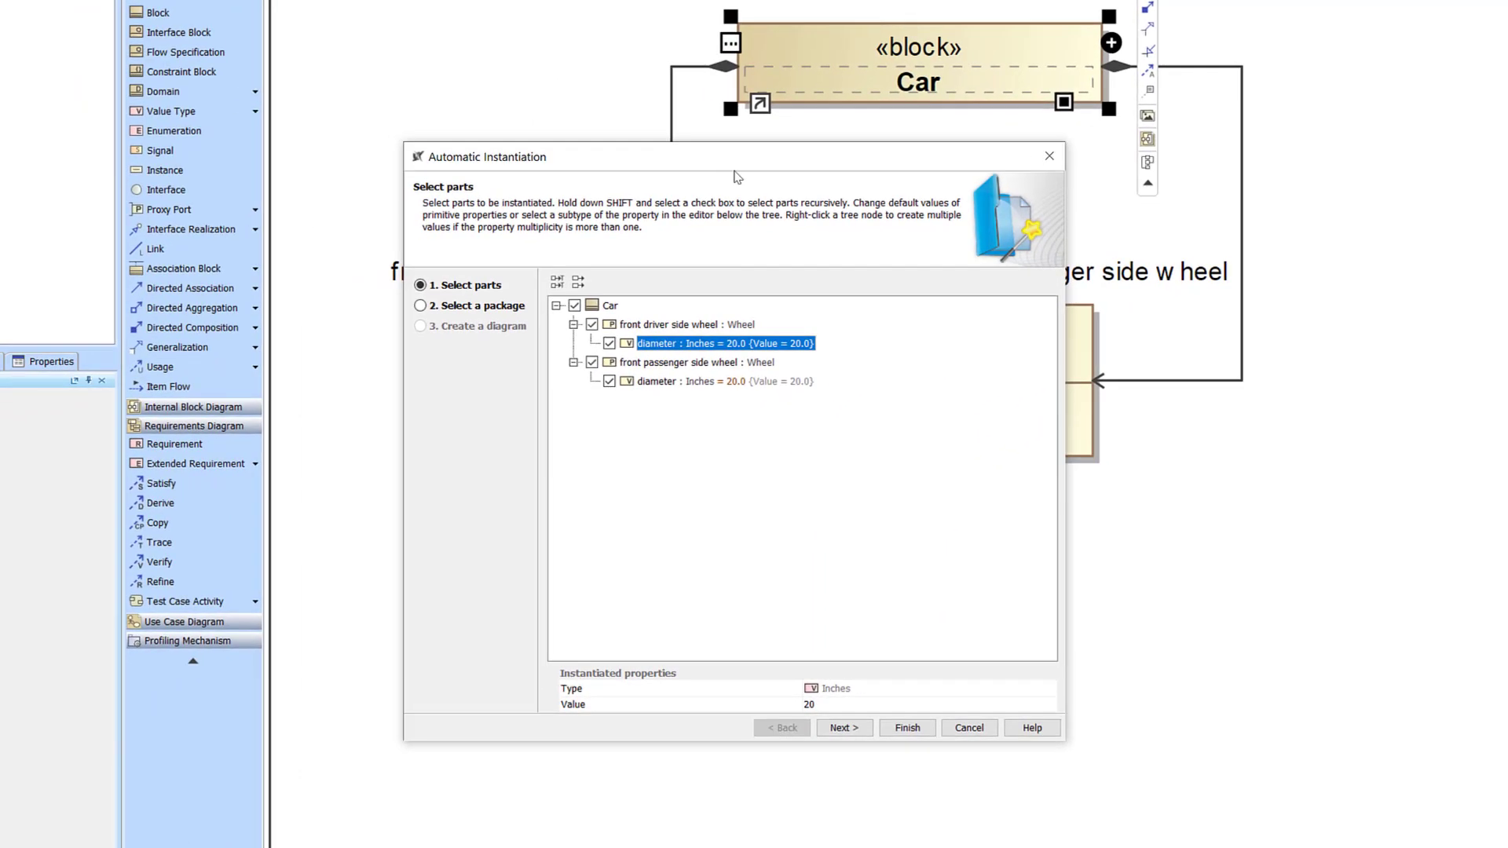
pyautogui.moveTo(727, 159); pyautogui.dragTo(410, 171)
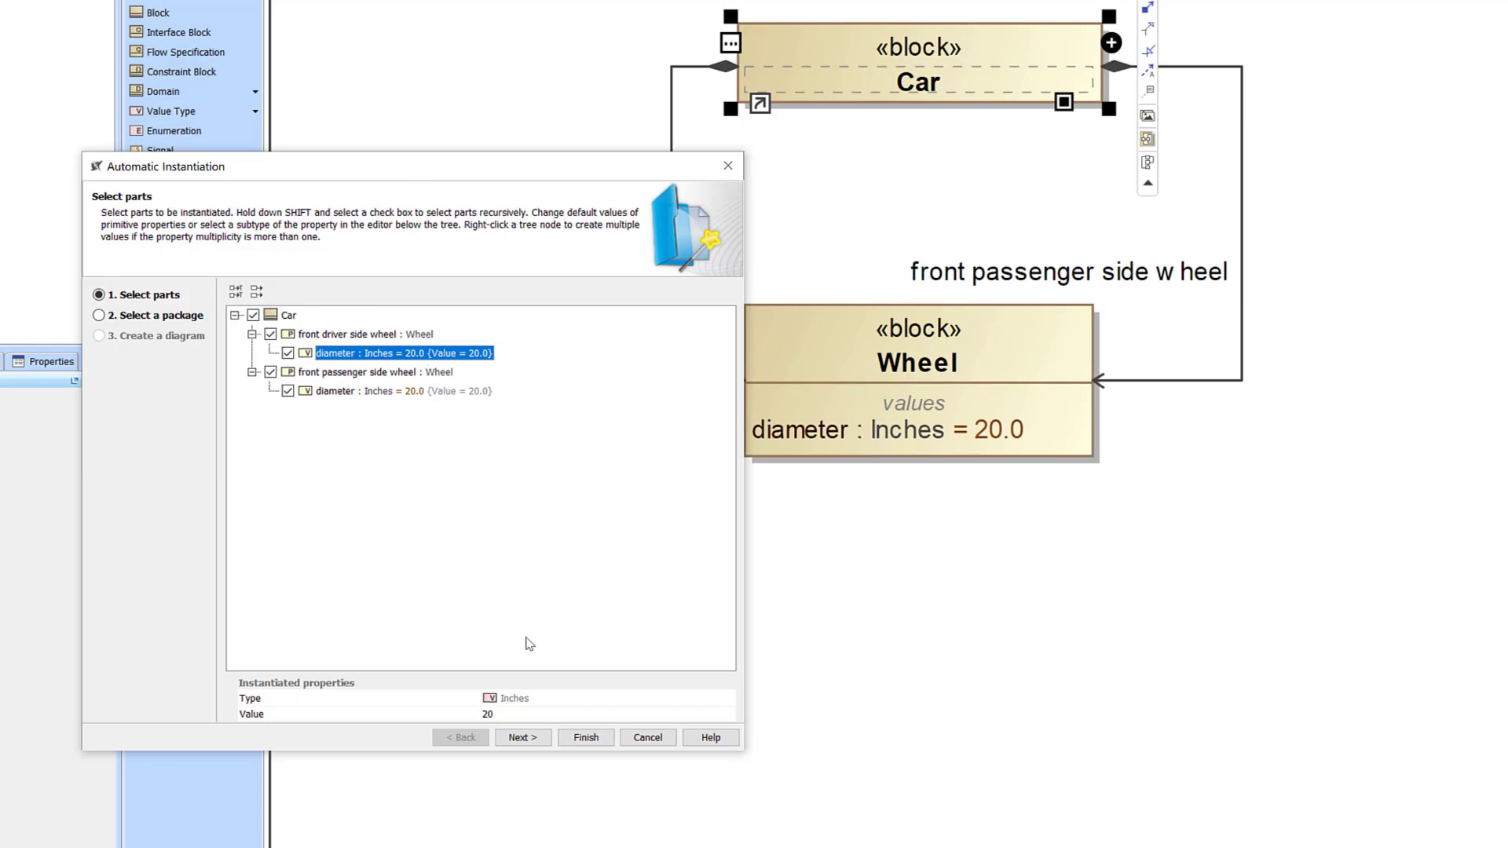
# - Set the diameter value of the front driver side wheel to 19 for the Car instantiation
pyautogui.click(516, 713)
pyautogui.click(516, 714)
pyautogui.doubleClick(515, 714)
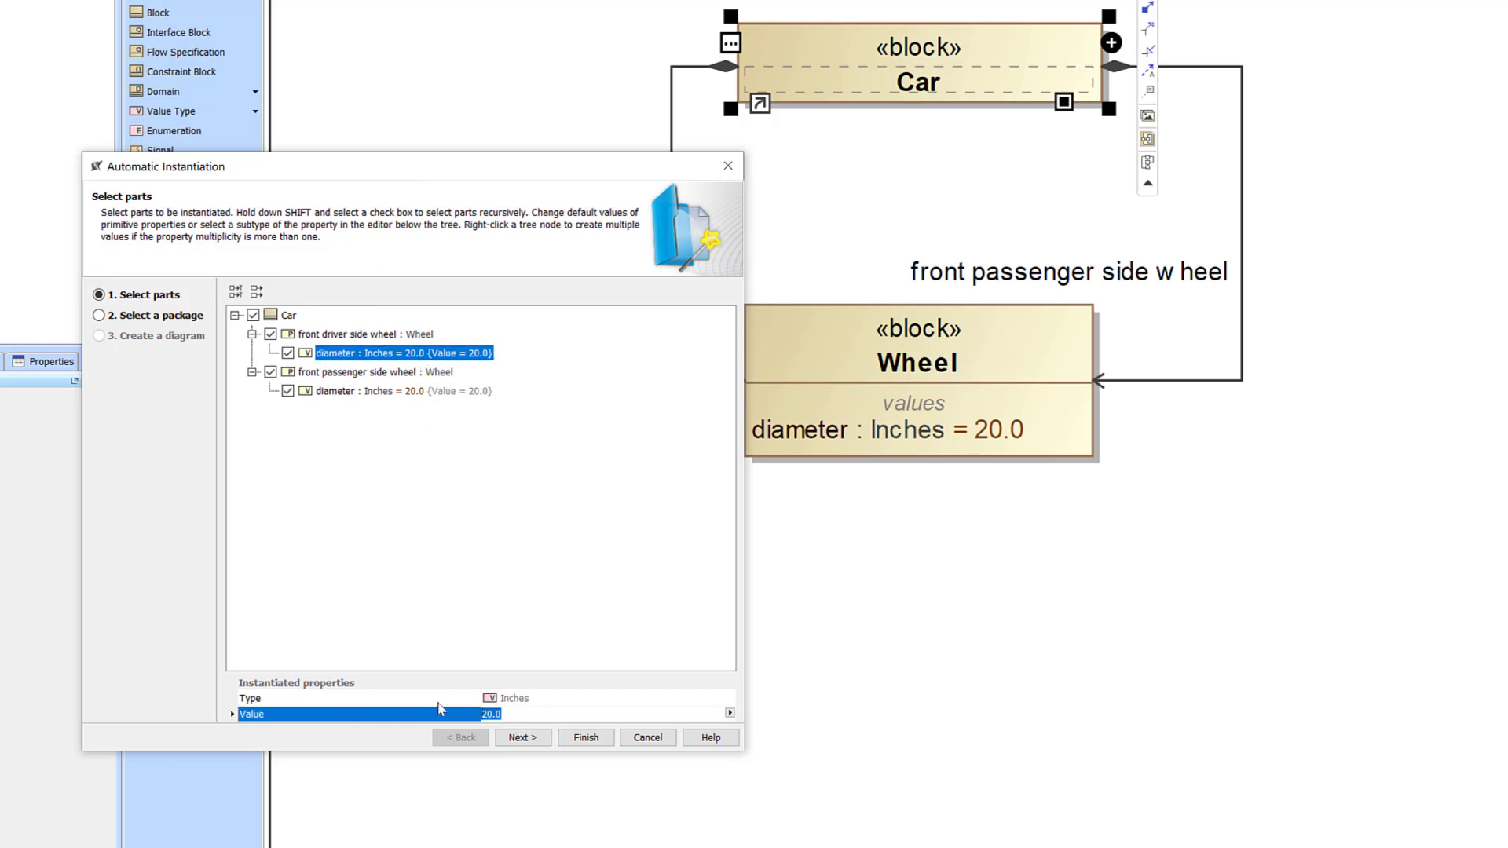
pyautogui.press('End')
# - Set the diameter value of the front passenger side wheel to 19 and check both wheel entries
pyautogui.click(350, 392)
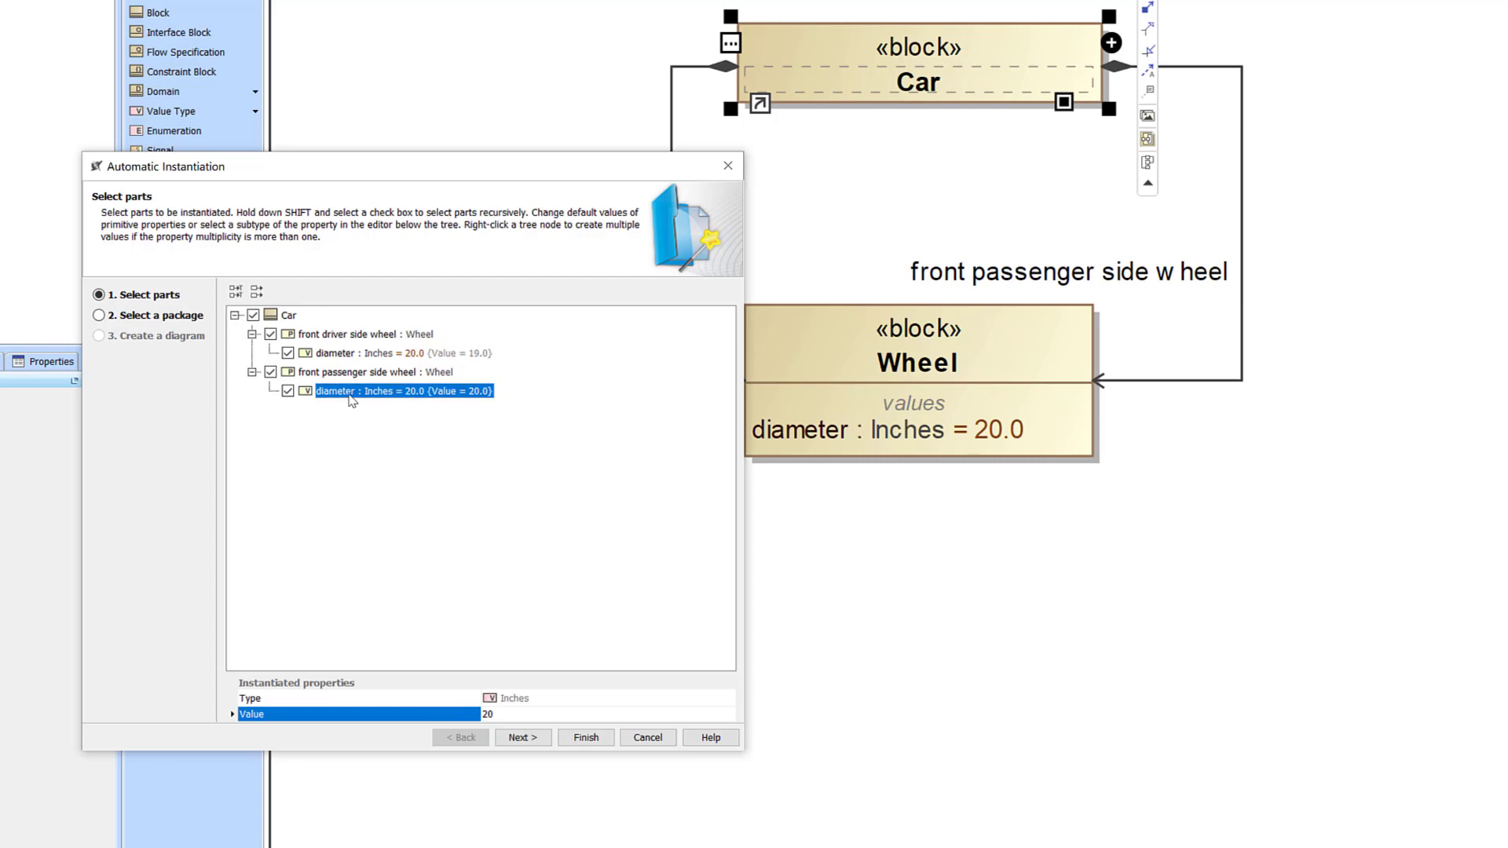
pyautogui.click(521, 715)
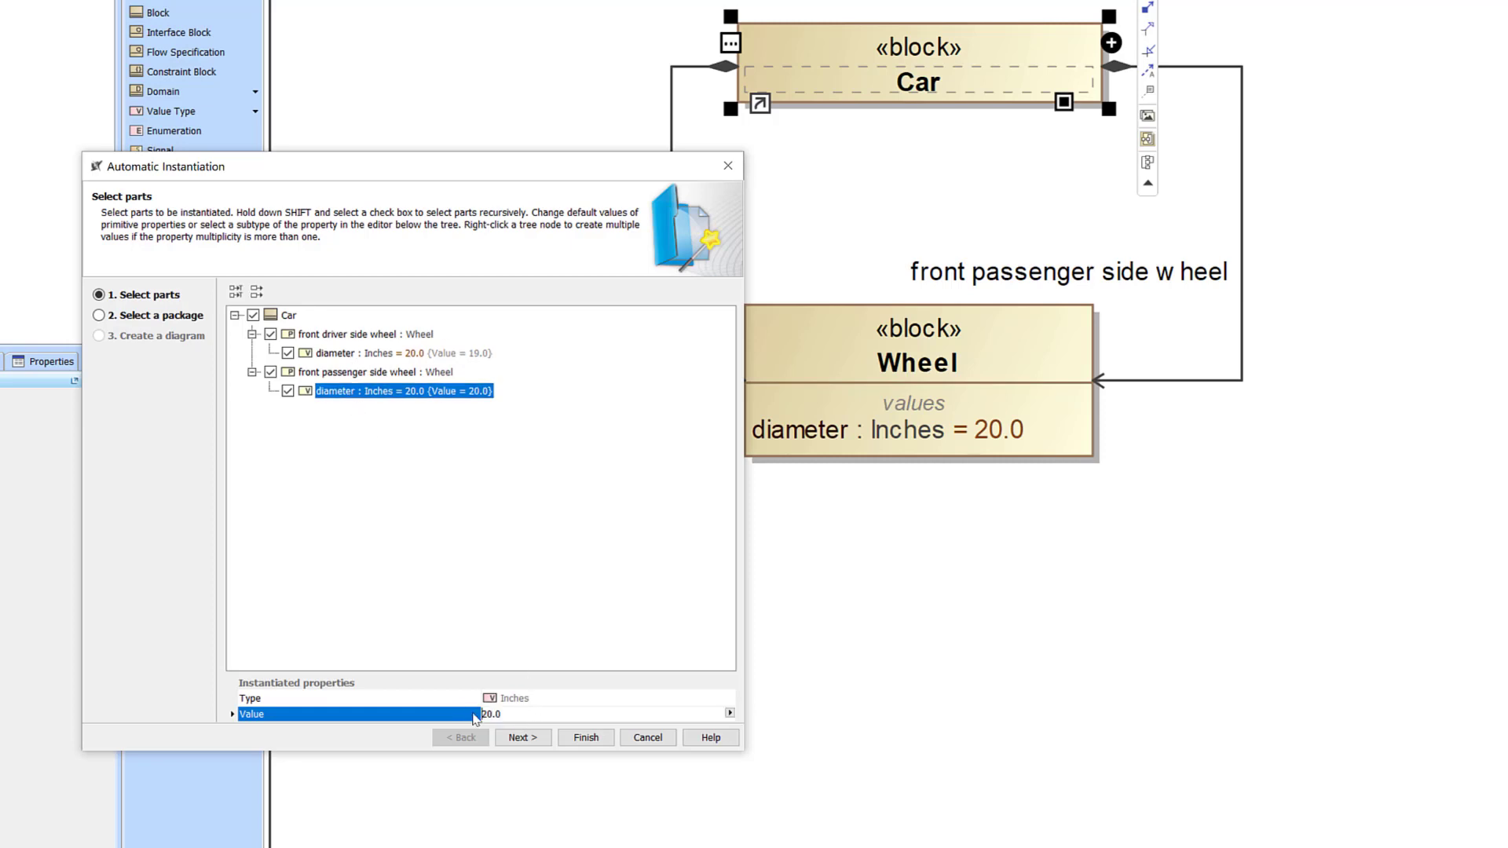
pyautogui.doubleClick(490, 715)
pyautogui.write('19')
pyautogui.press('Return')
pyautogui.click(392, 354)
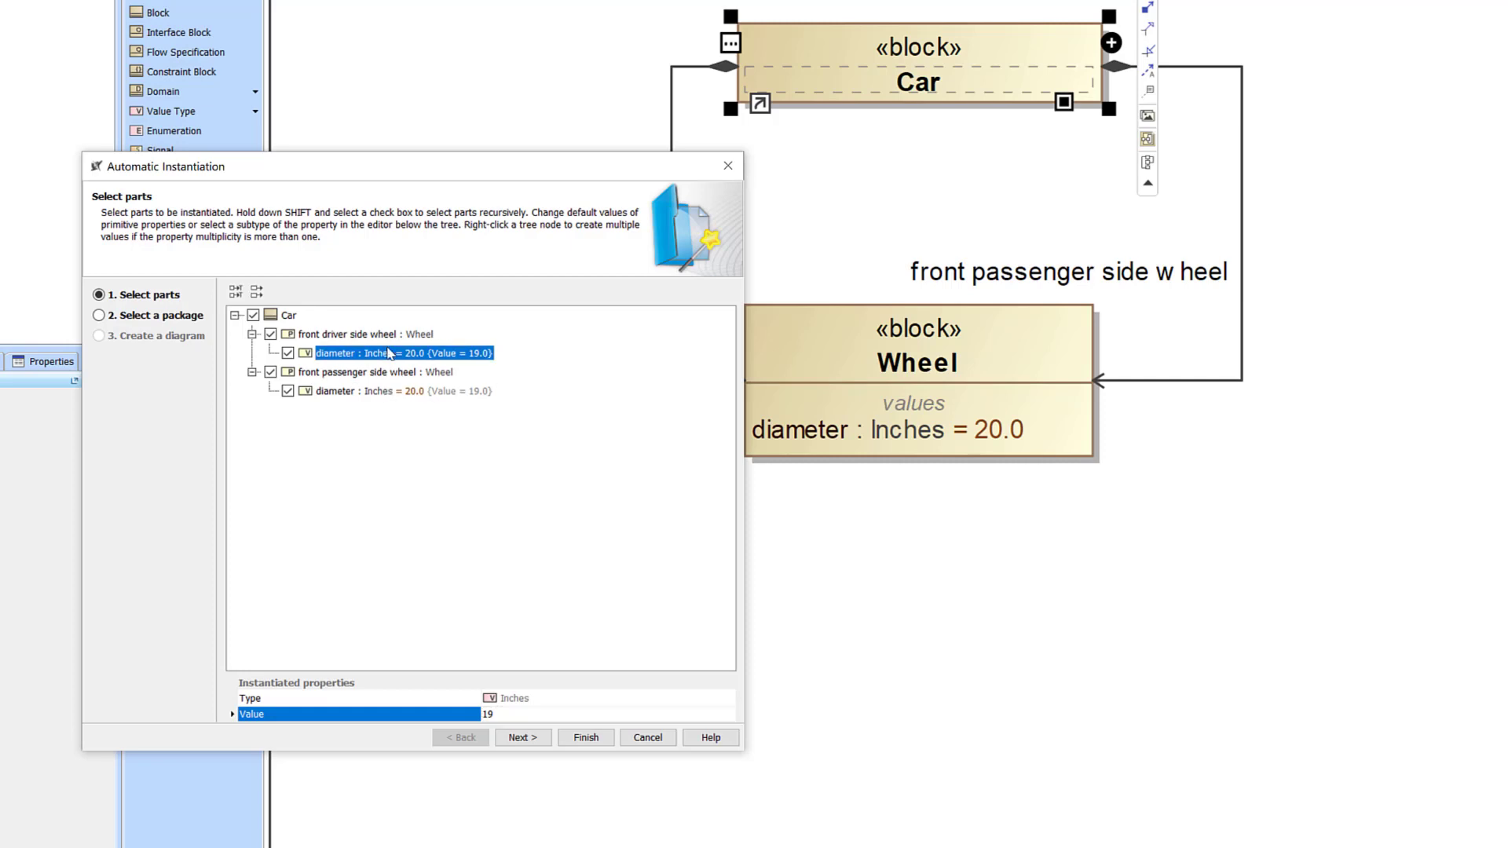
pyautogui.click(394, 392)
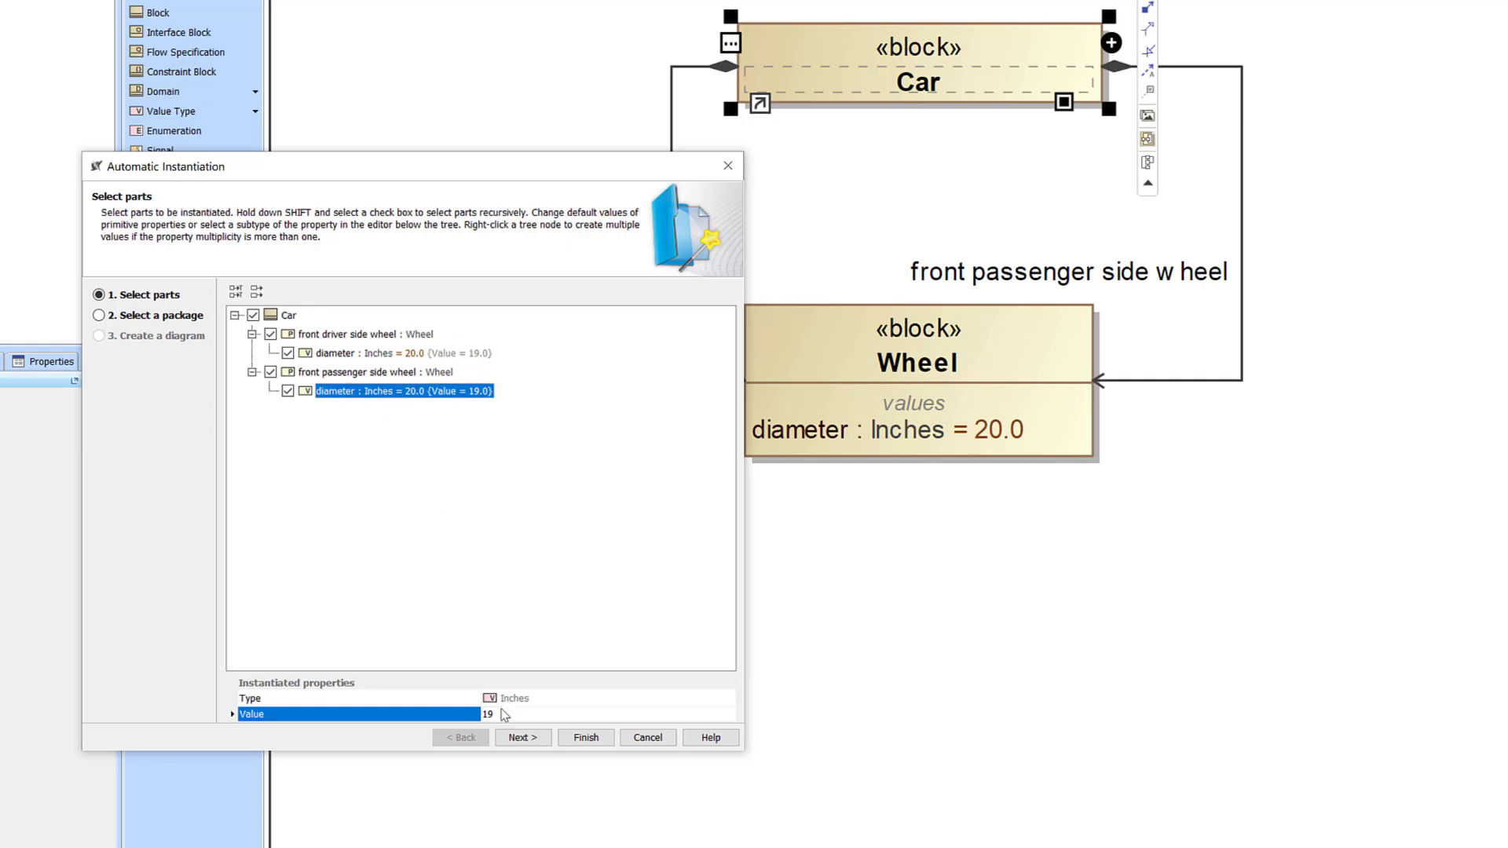
# - Finish instantiating Car in the Model package, generating the Car and wheel instances on their own diagram
pyautogui.click(519, 738)
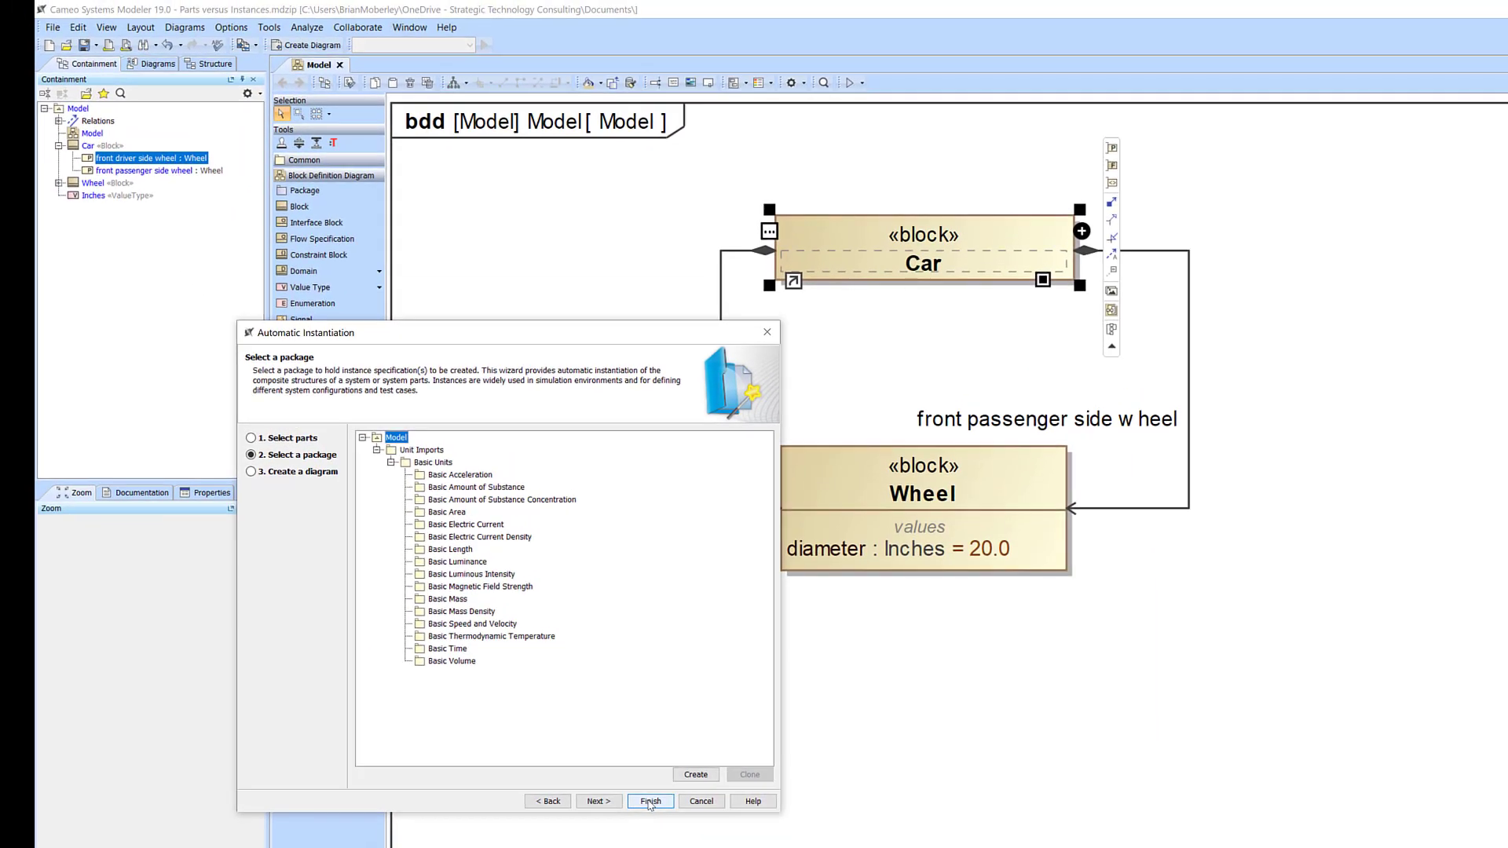
pyautogui.click(650, 802)
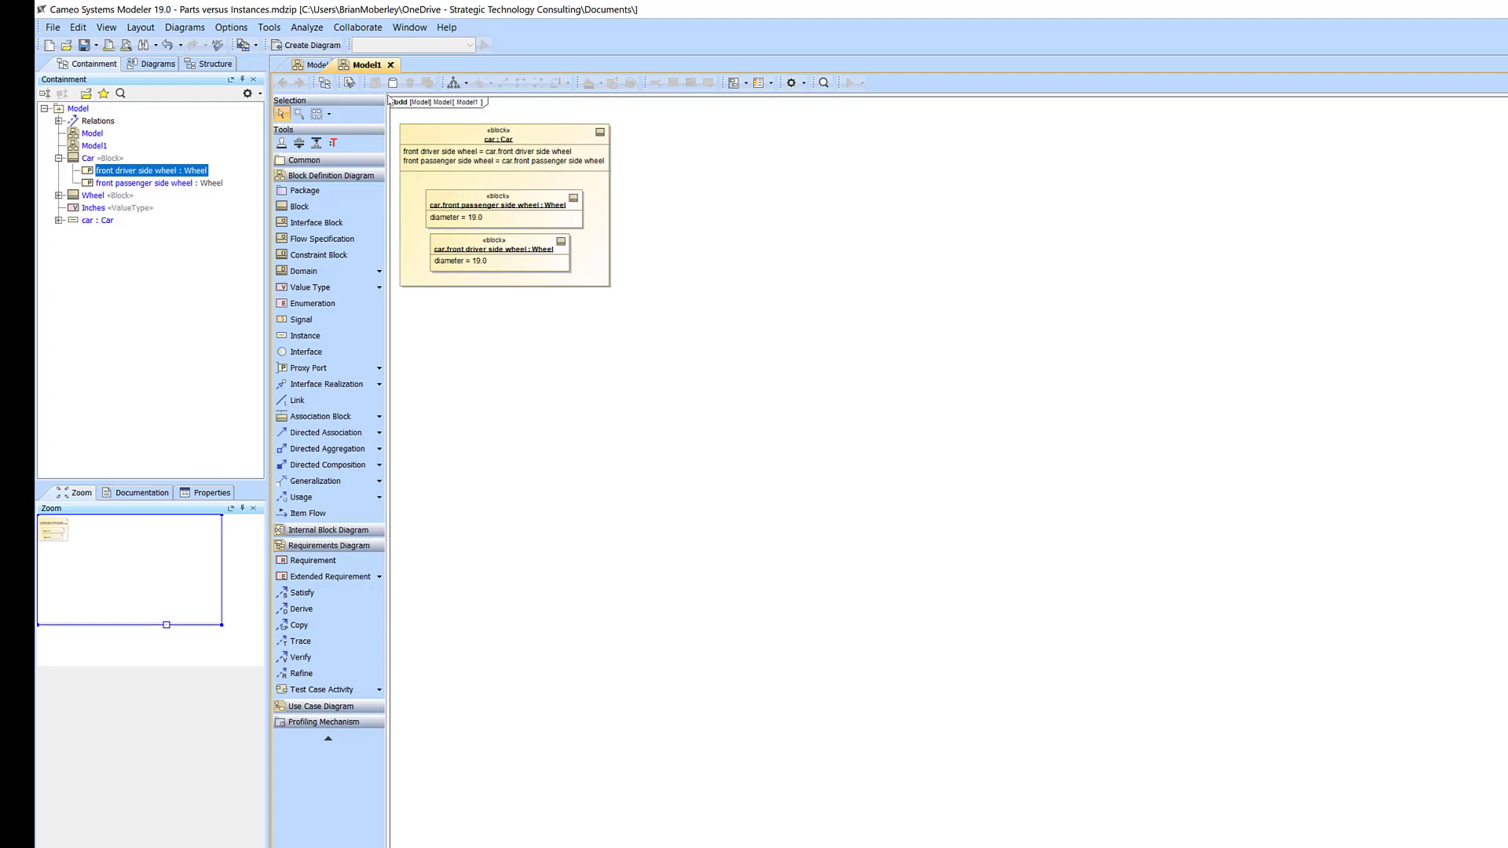
pyautogui.hotkey('ctrl', 'w')
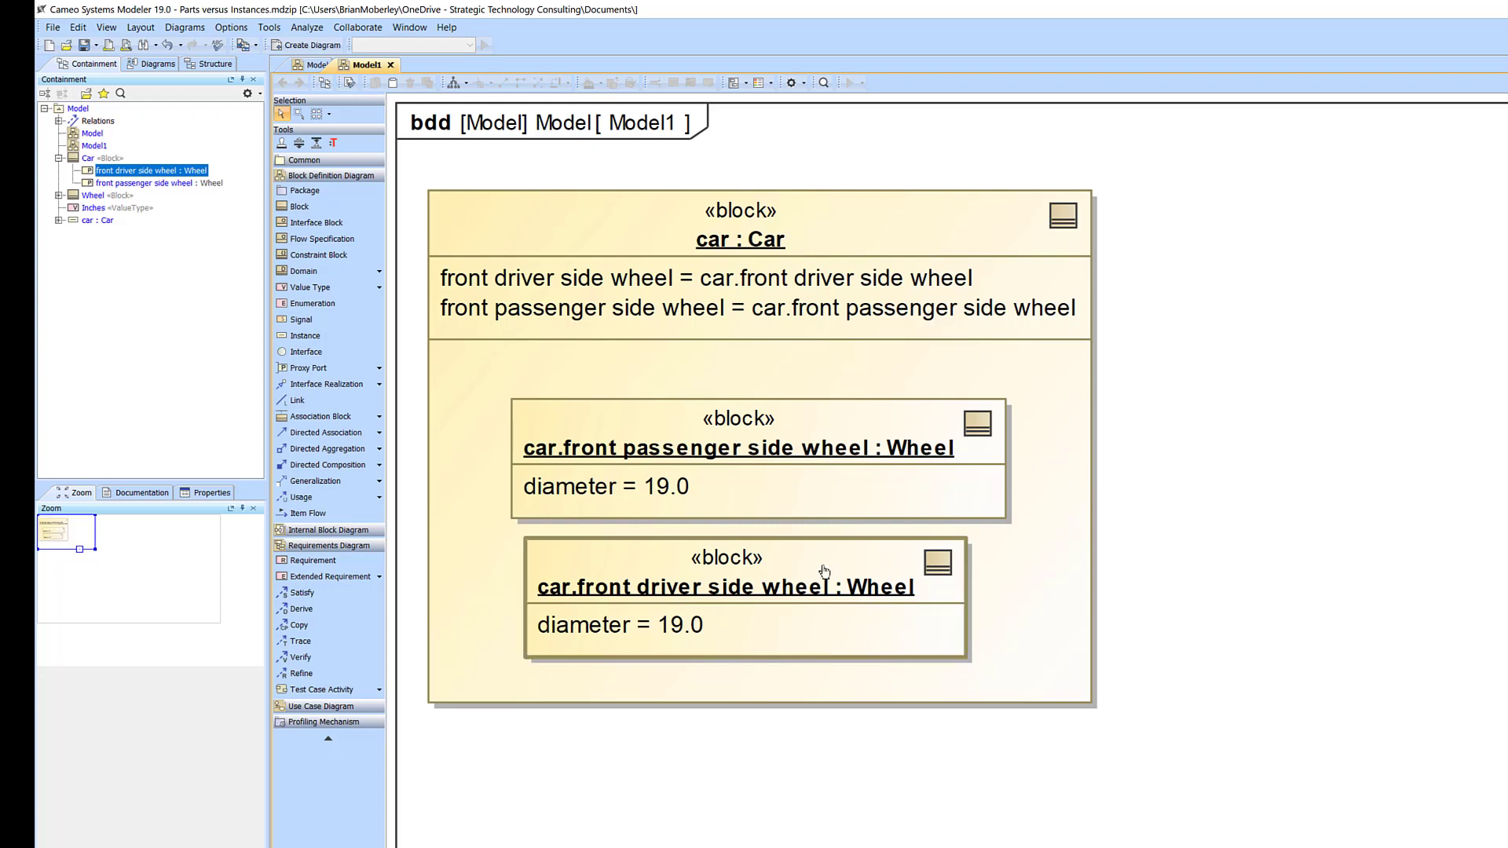
# - Align the front driver side wheel instance under the front passenger side wheel instance and widen it to a similar width
pyautogui.moveTo(825, 571); pyautogui.dragTo(811, 570)
pyautogui.moveTo(978, 665); pyautogui.dragTo(1014, 663)
pyautogui.press('Escape')
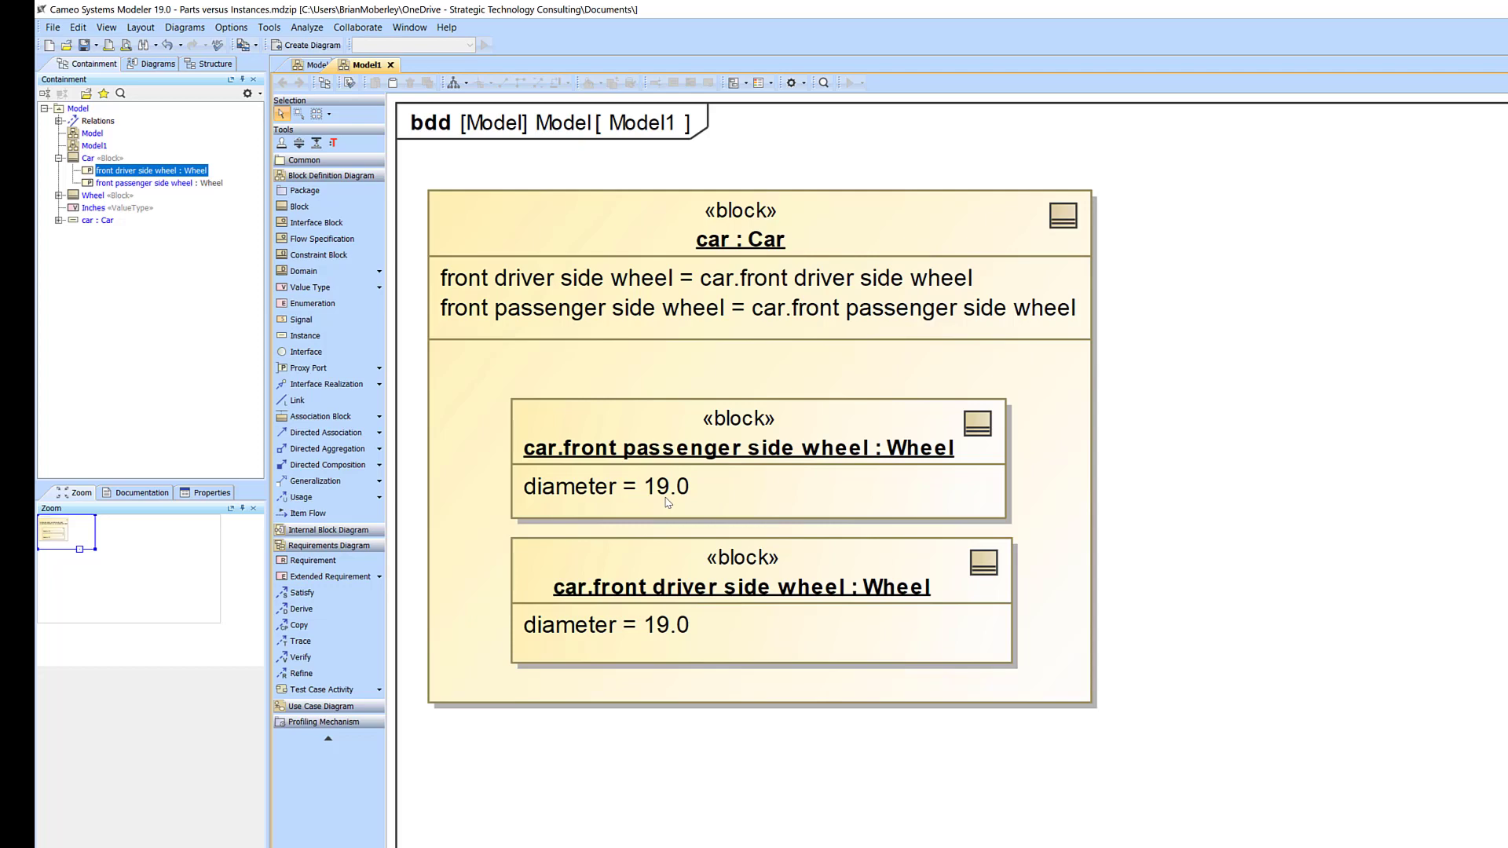
# - Run a simulation of the car : Car instance, agreeing to load the validation rules
pyautogui.rightClick(768, 220)
pyautogui.moveTo(888, 484)
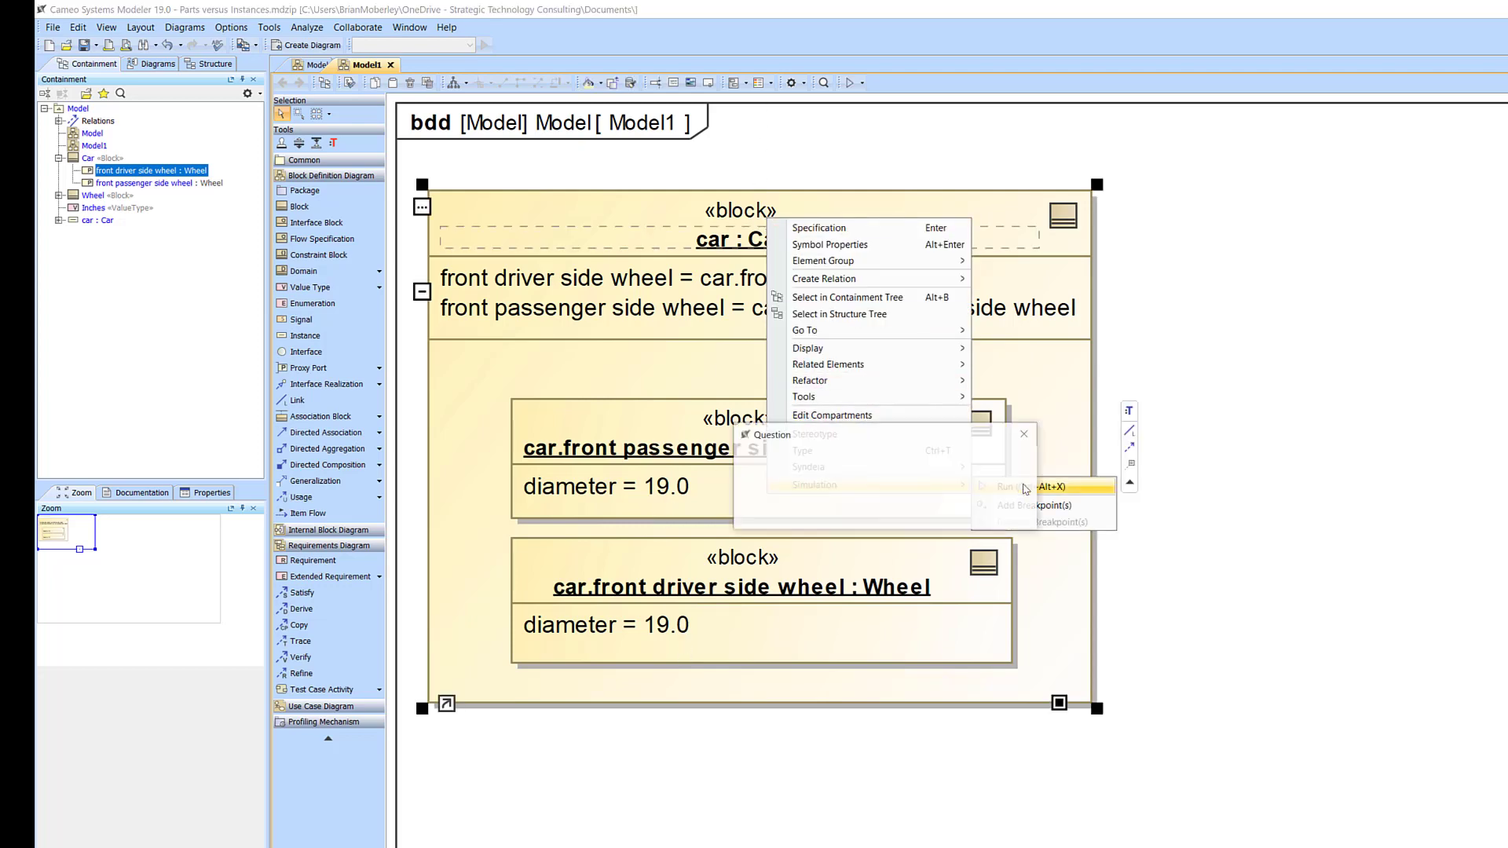
pyautogui.click(1021, 484)
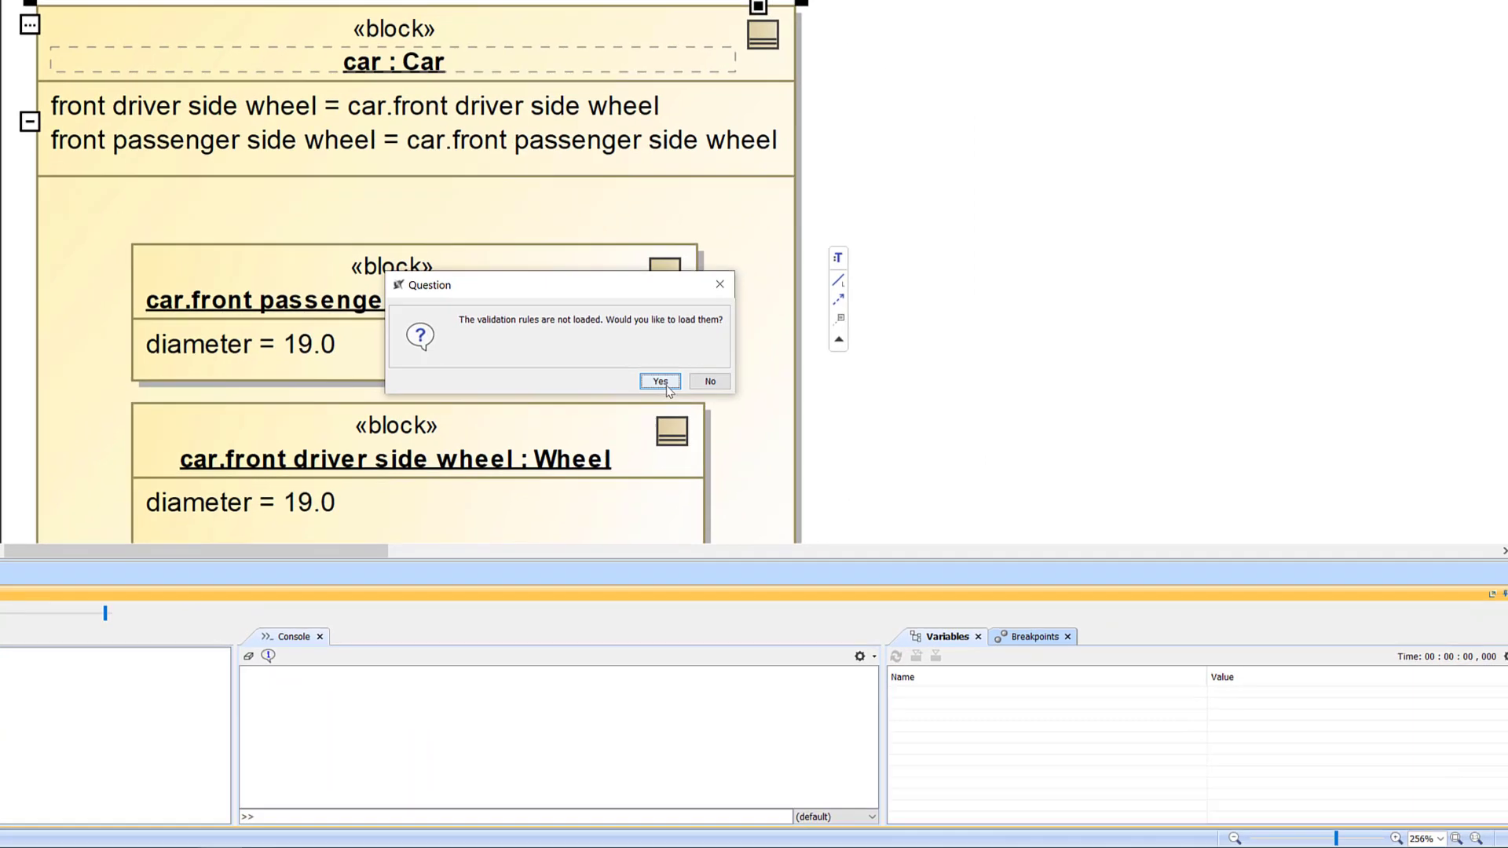
pyautogui.click(667, 386)
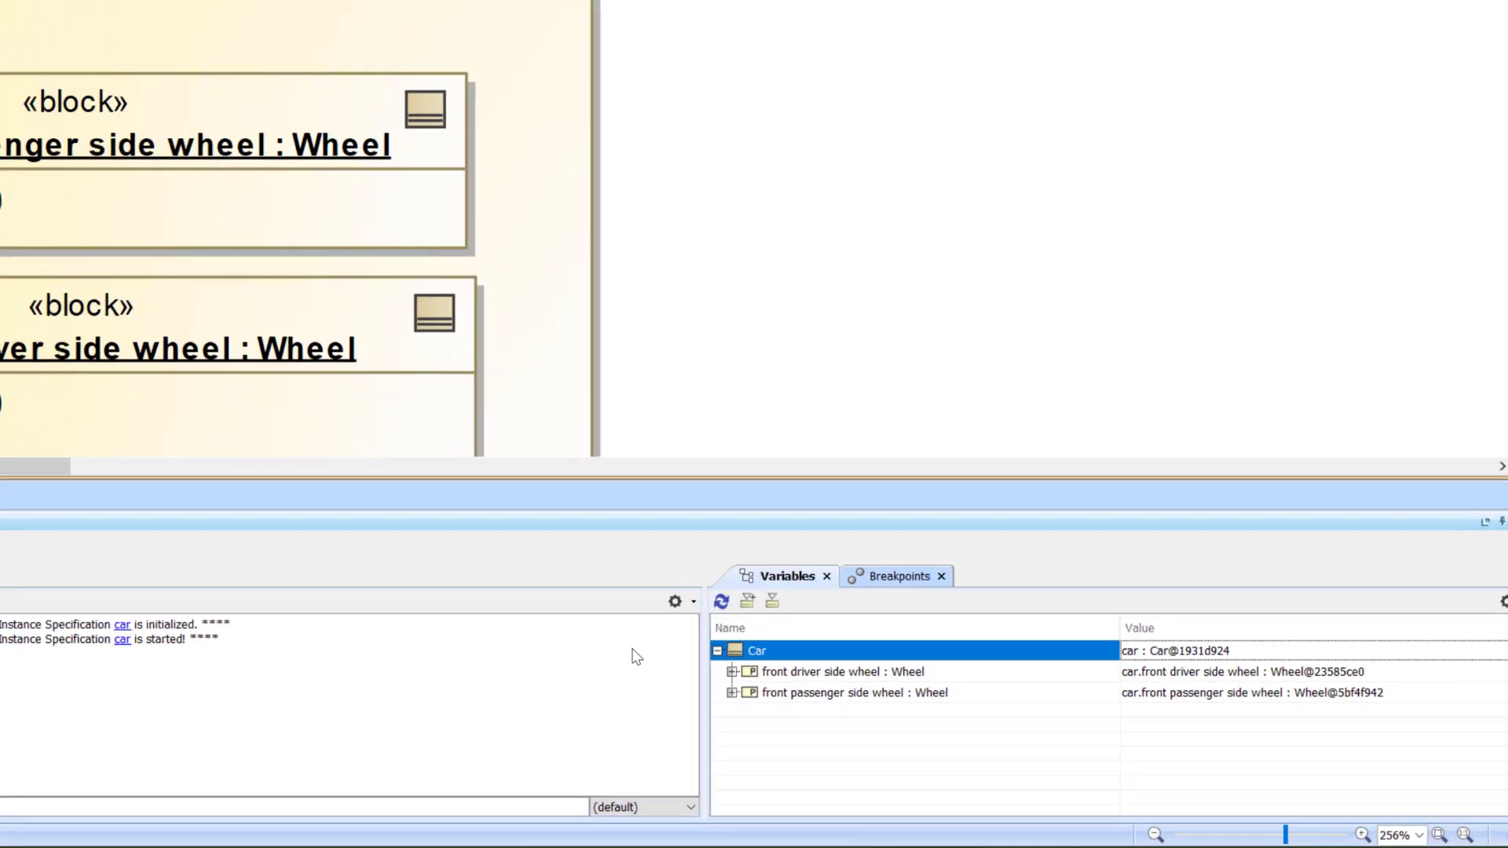
# - Widen the simulation's variables view and expand both wheel parts to examine their instance diameters
pyautogui.moveTo(704, 651); pyautogui.dragTo(294, 680)
pyautogui.click(264, 665)
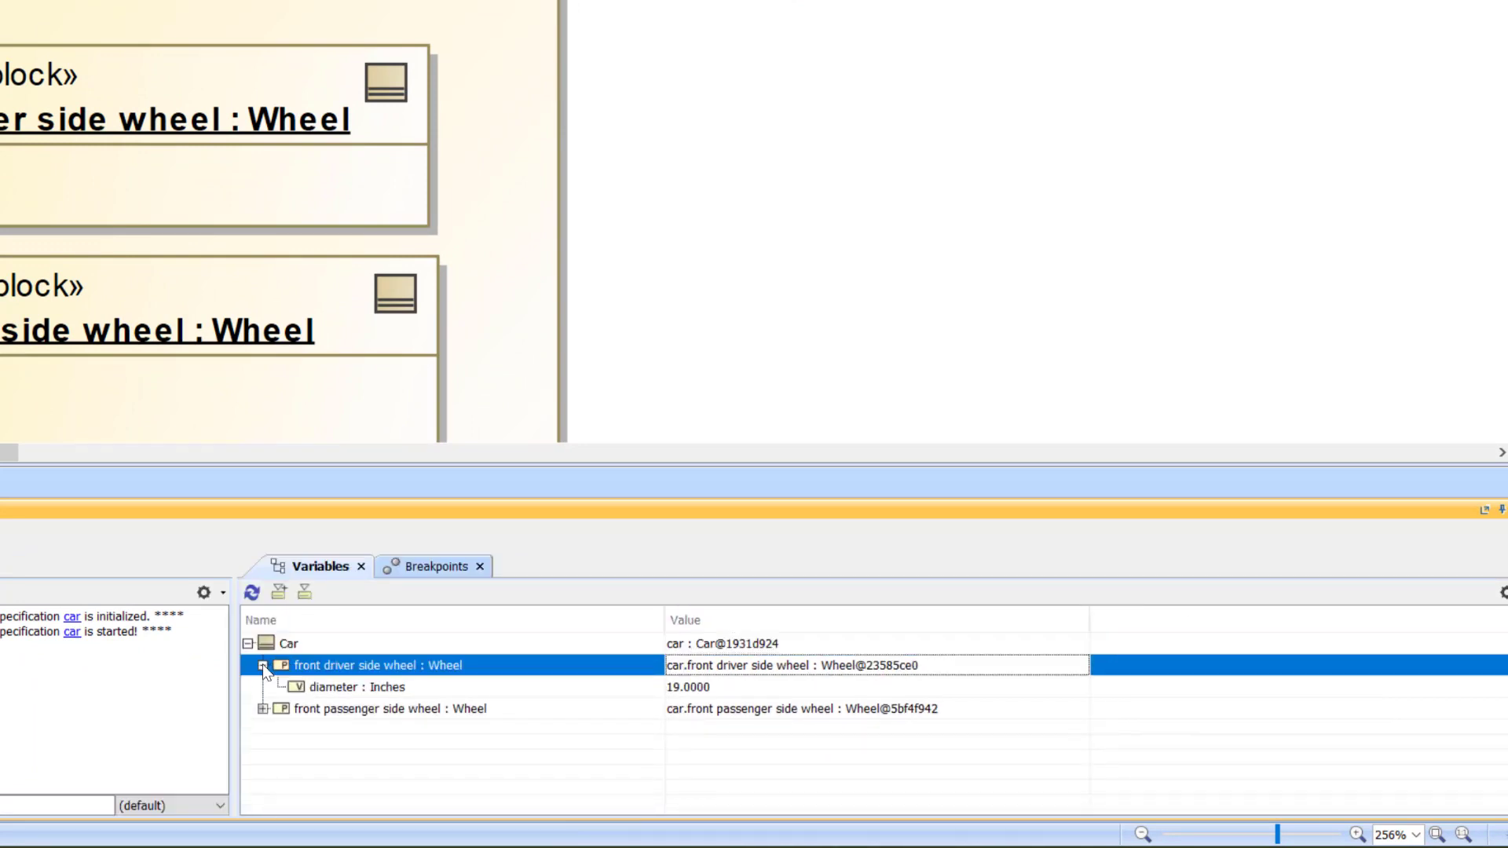
pyautogui.click(366, 688)
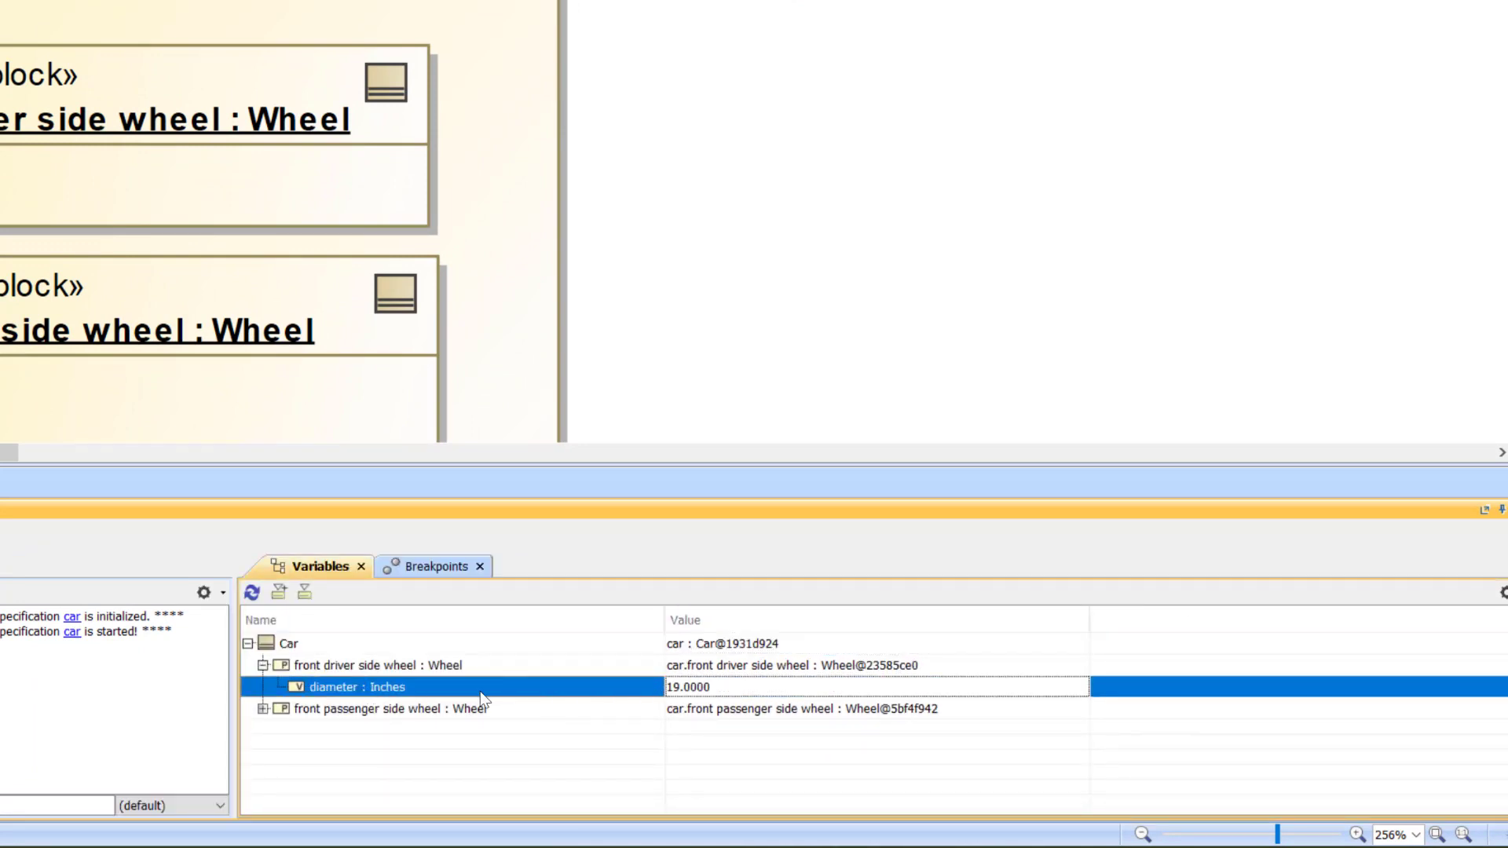
pyautogui.click(262, 709)
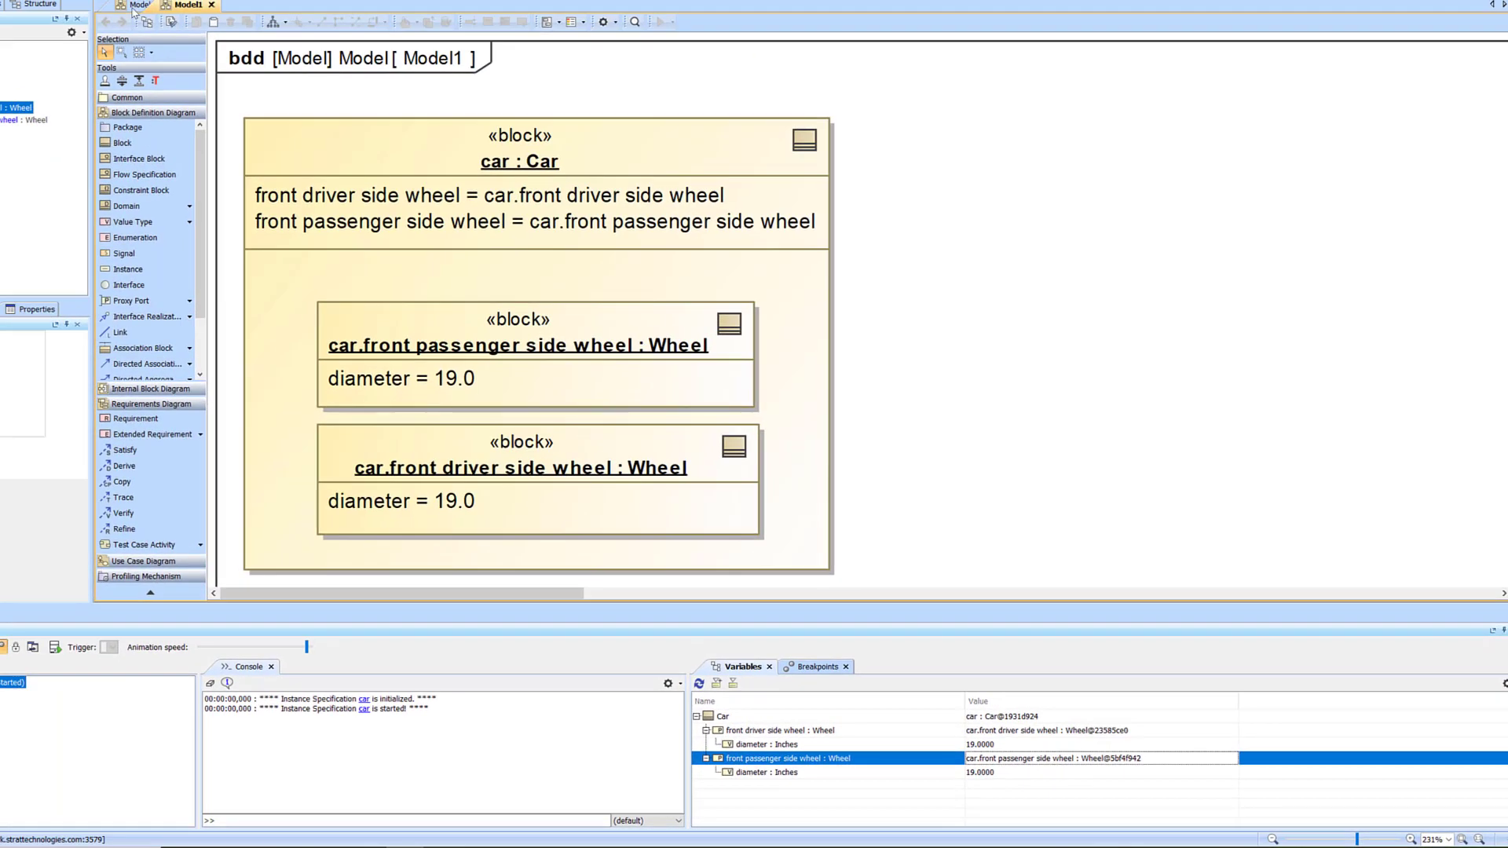
# - Return to the original Model diagram and run a simulation of the Car block
pyautogui.click(135, 5)
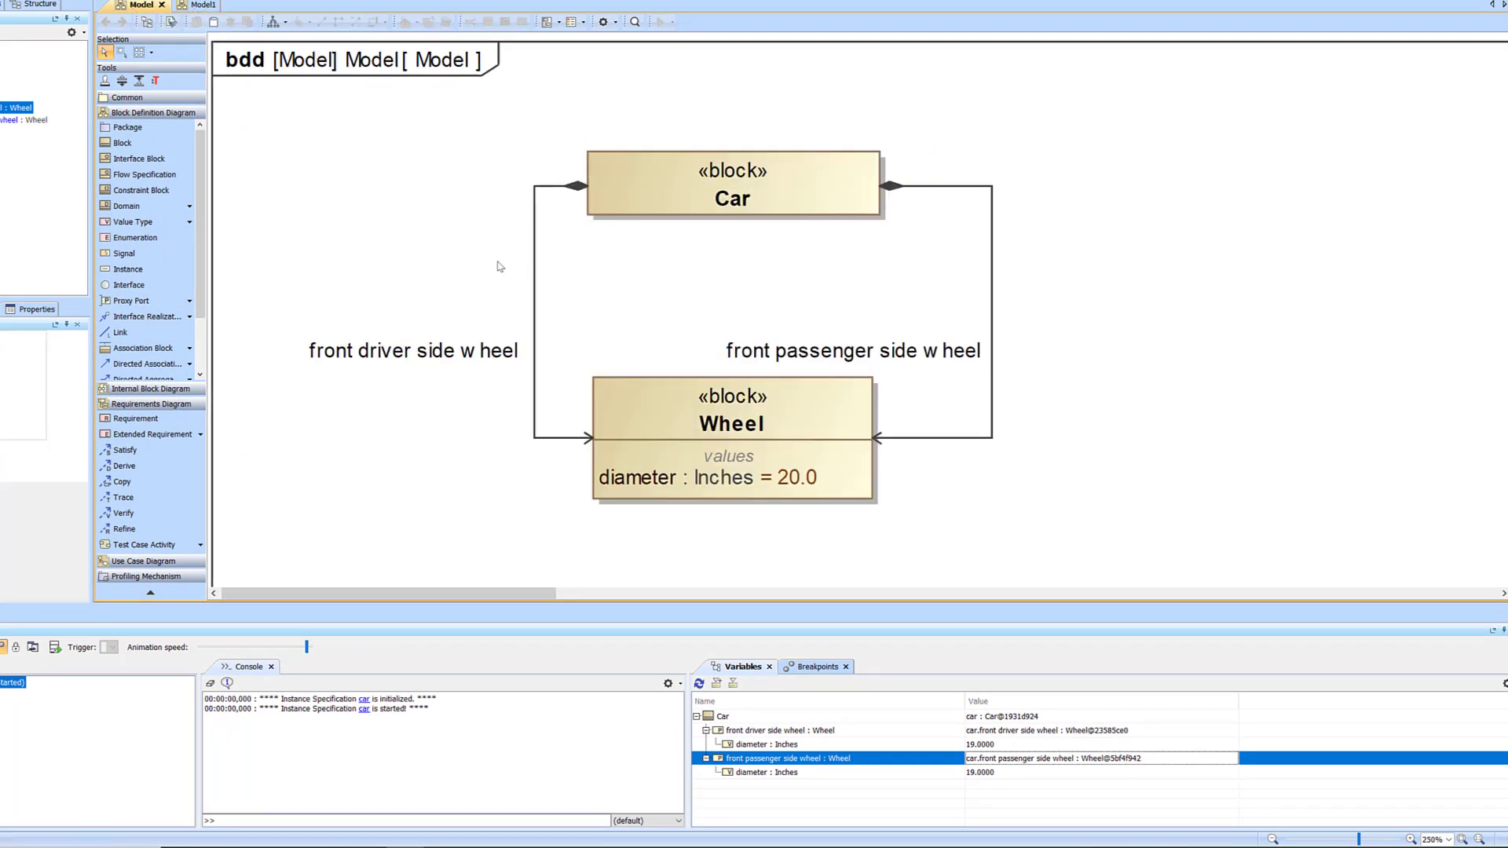
pyautogui.rightClick(766, 182)
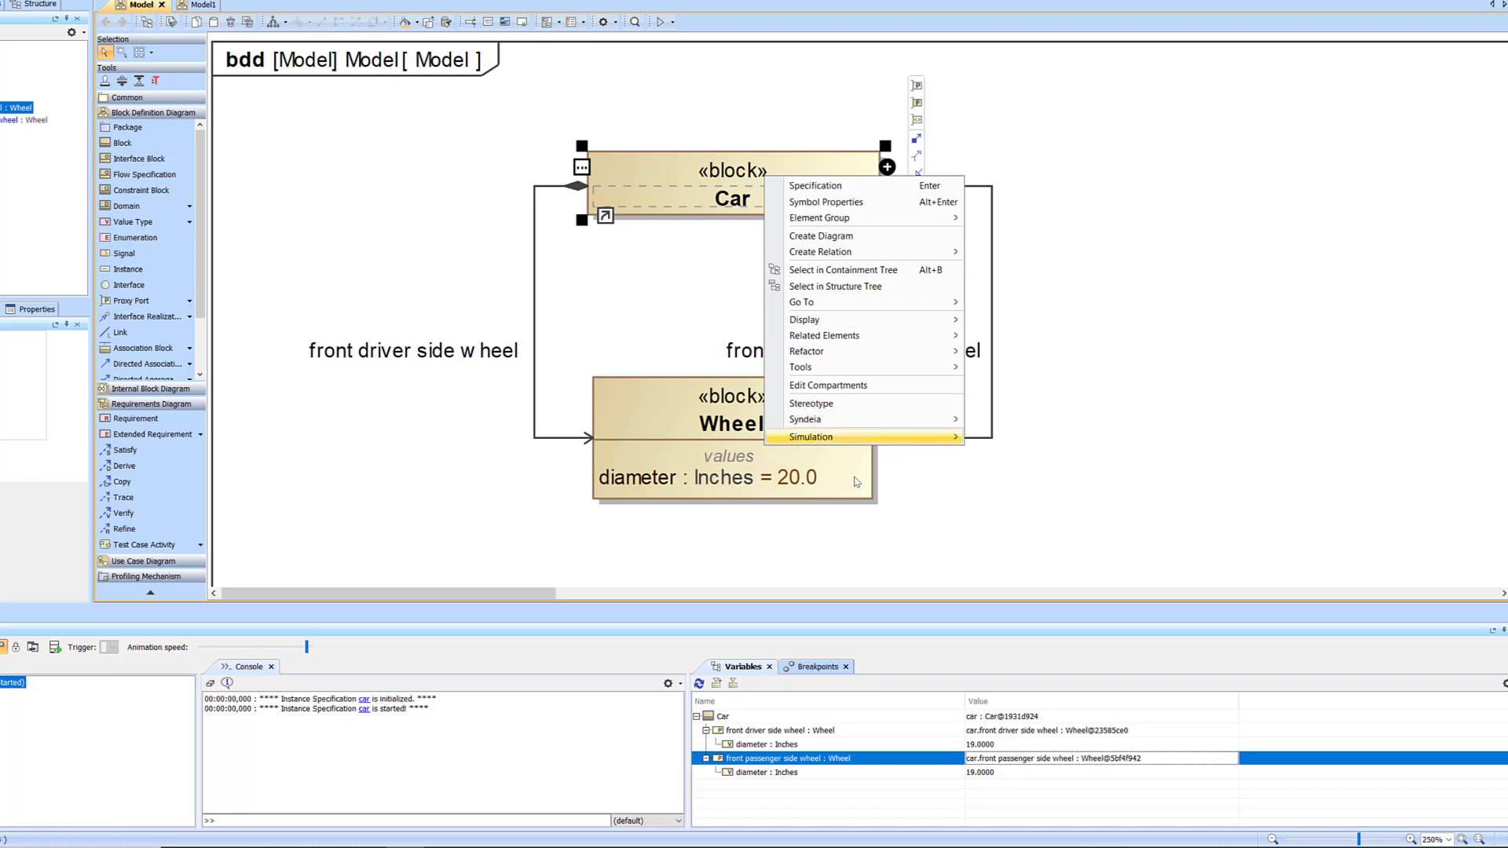
pyautogui.moveTo(901, 437)
pyautogui.click(1021, 437)
pyautogui.click(754, 447)
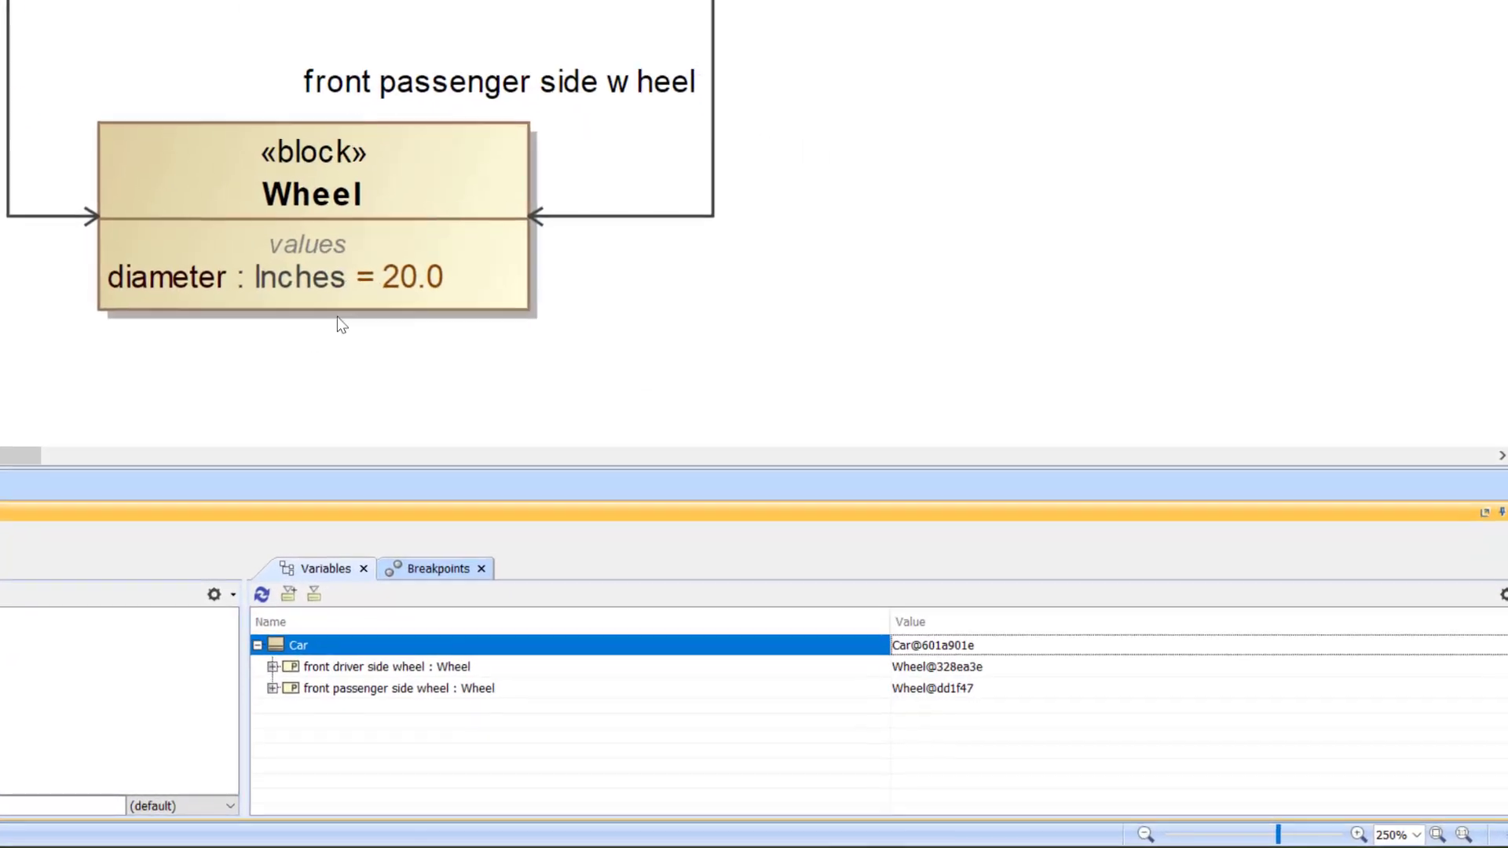
# - Expand both wheel parts of the simulated Car block and compare their diameters with the Wheel block's default
pyautogui.click(278, 666)
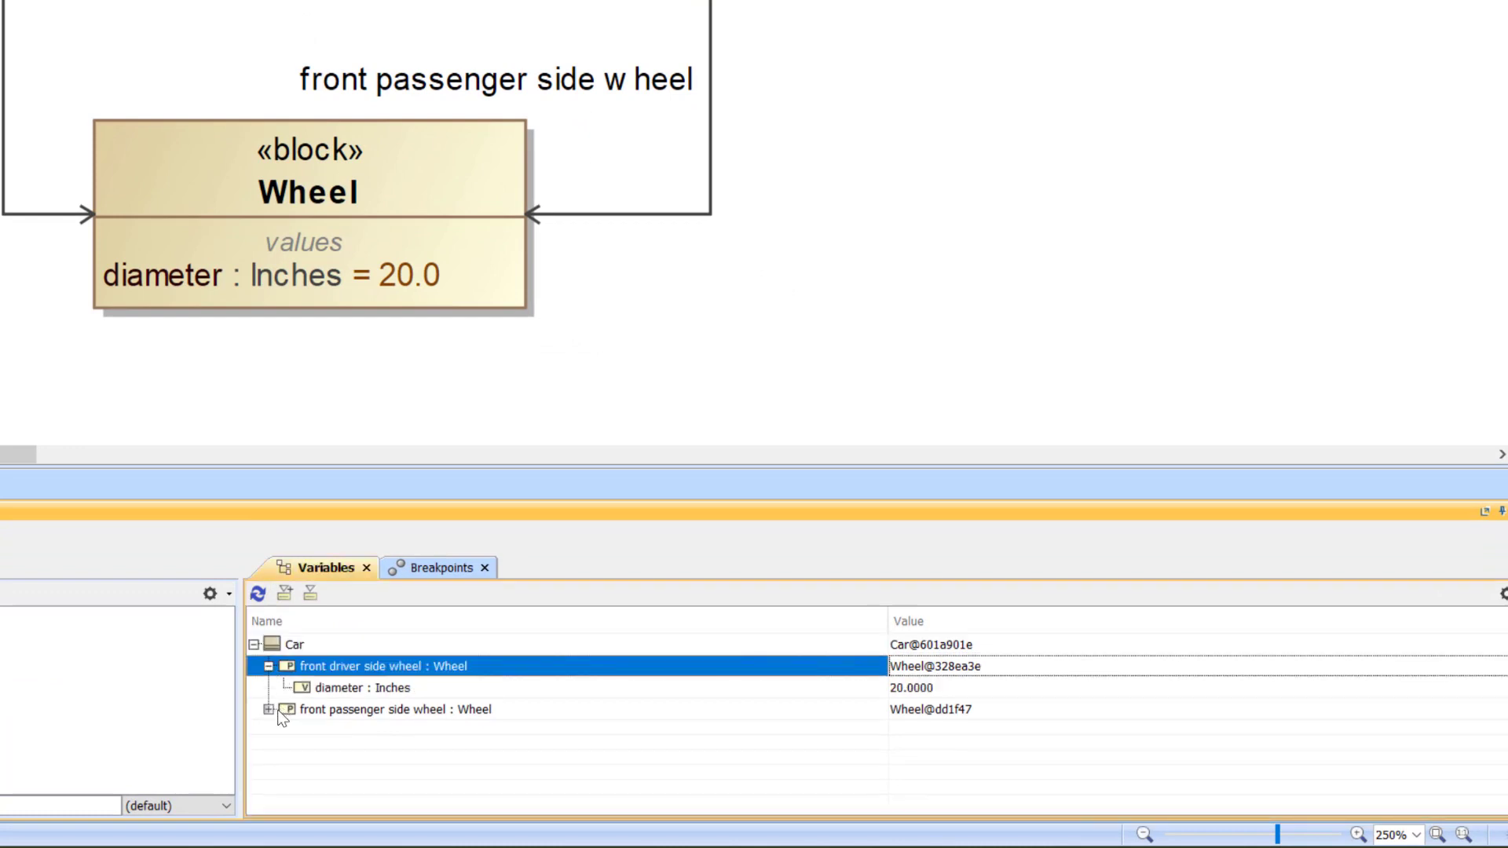
pyautogui.click(269, 709)
pyautogui.click(855, 691)
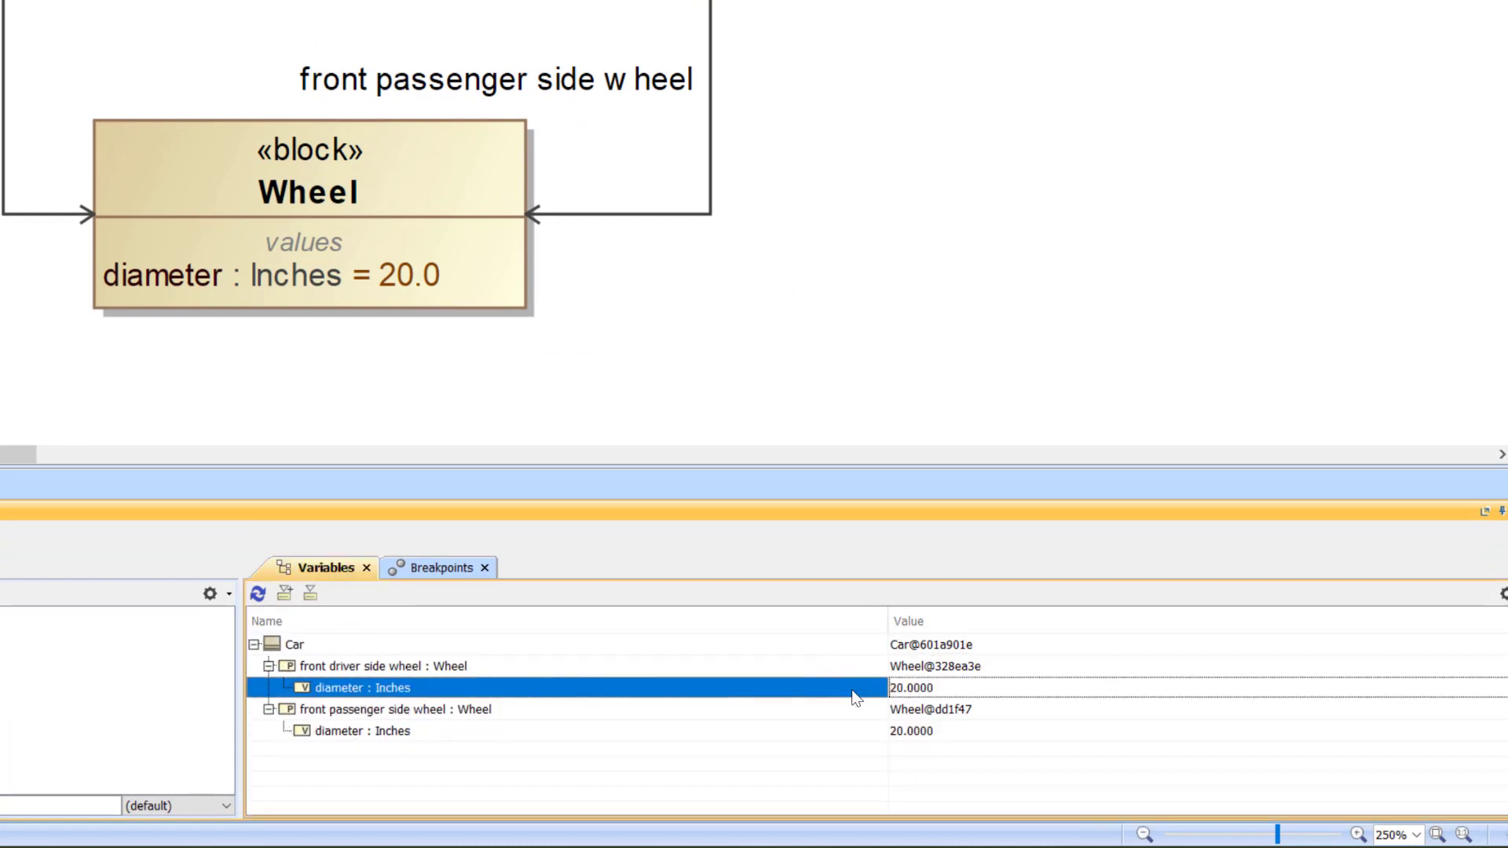
pyautogui.click(849, 722)
pyautogui.click(860, 691)
pyautogui.click(857, 732)
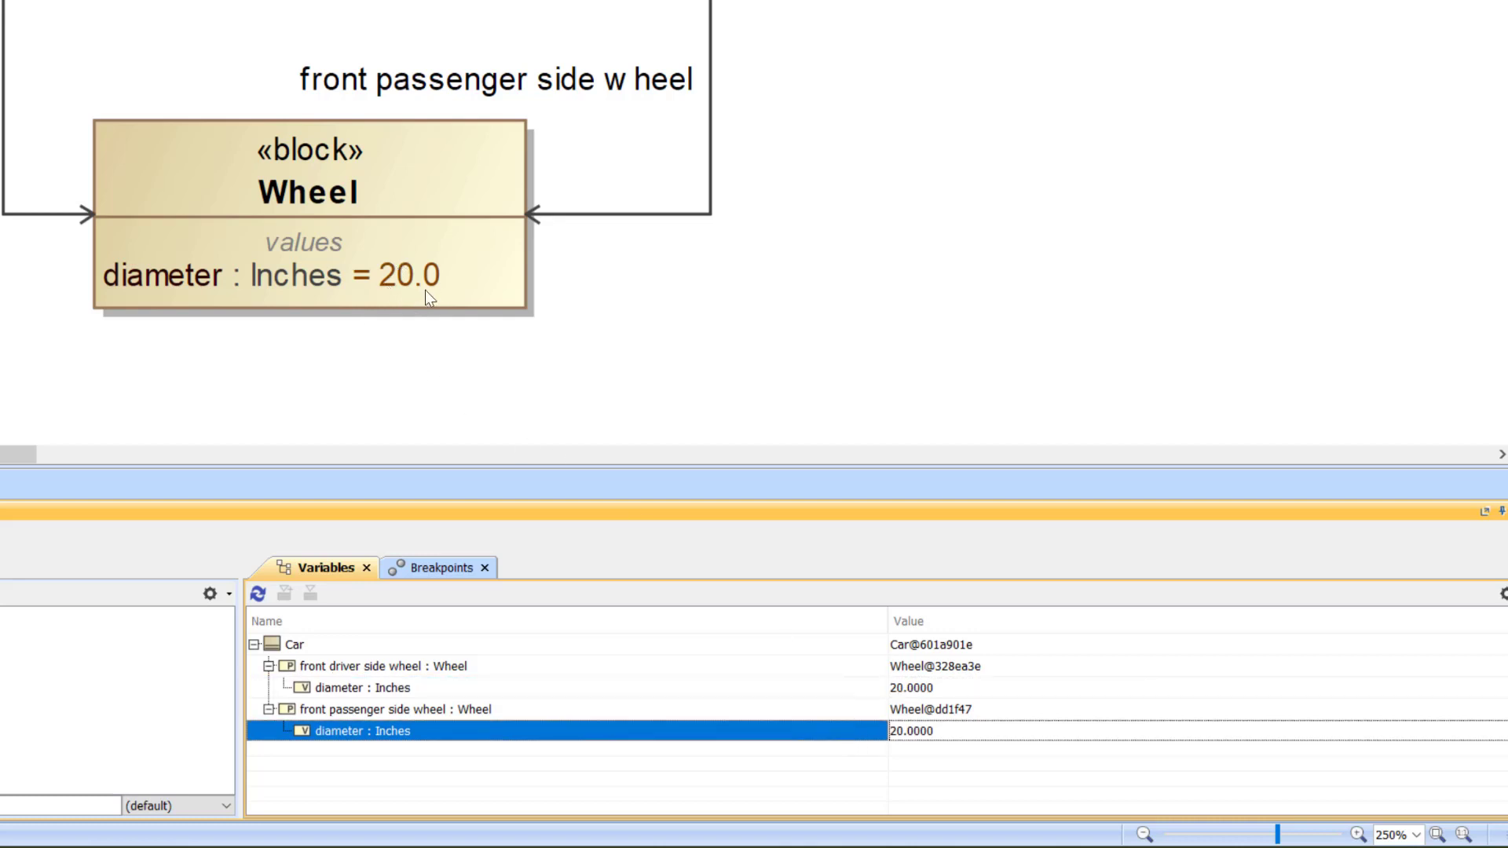
# - Move the "front driver side wheel" label clear of its association line
pyautogui.click(795, 228)
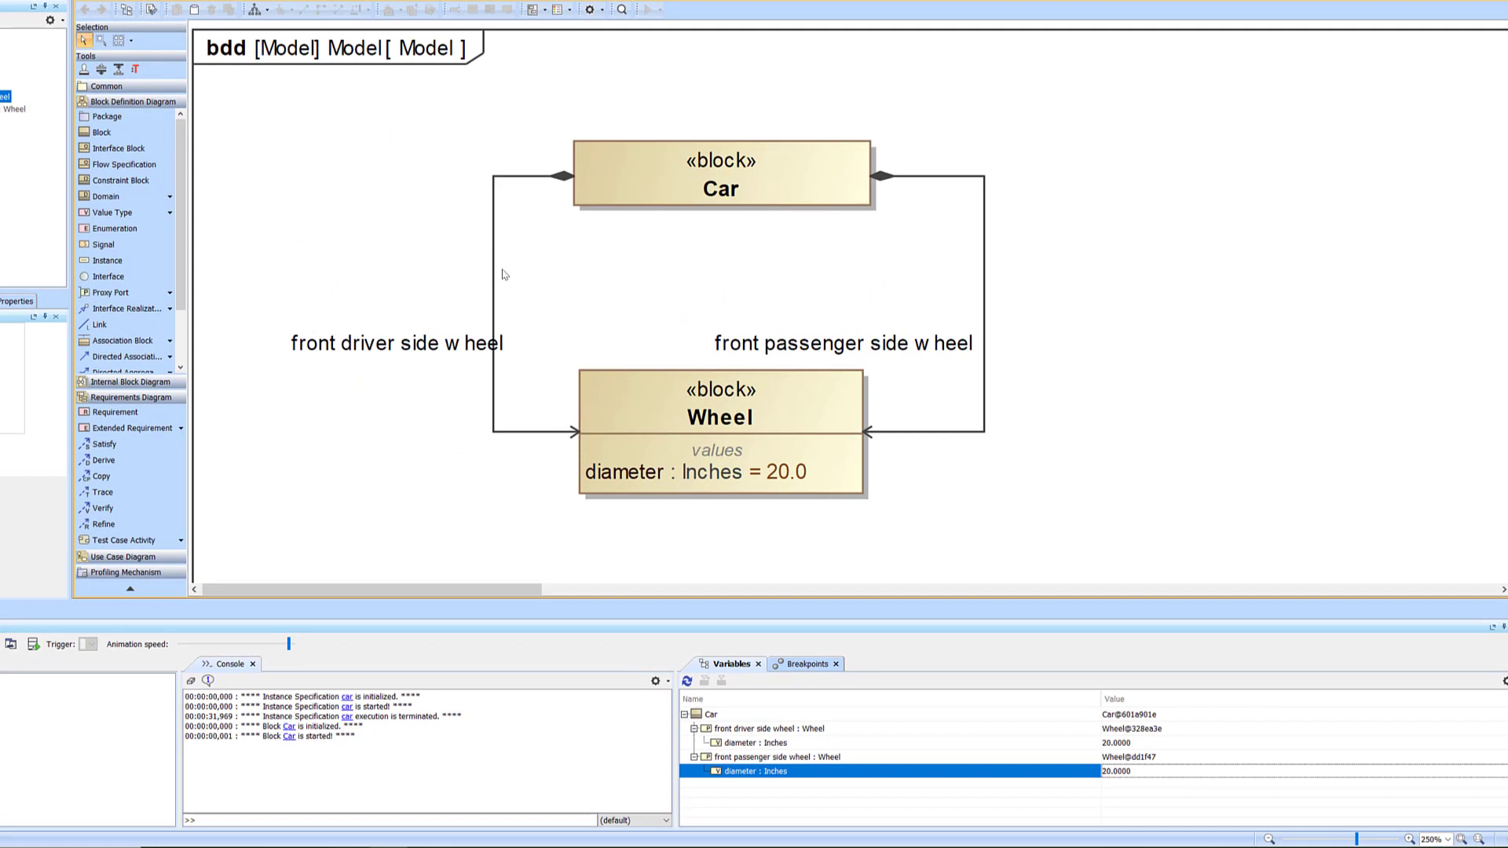
pyautogui.moveTo(457, 345); pyautogui.dragTo(431, 346)
pyautogui.click(425, 272)
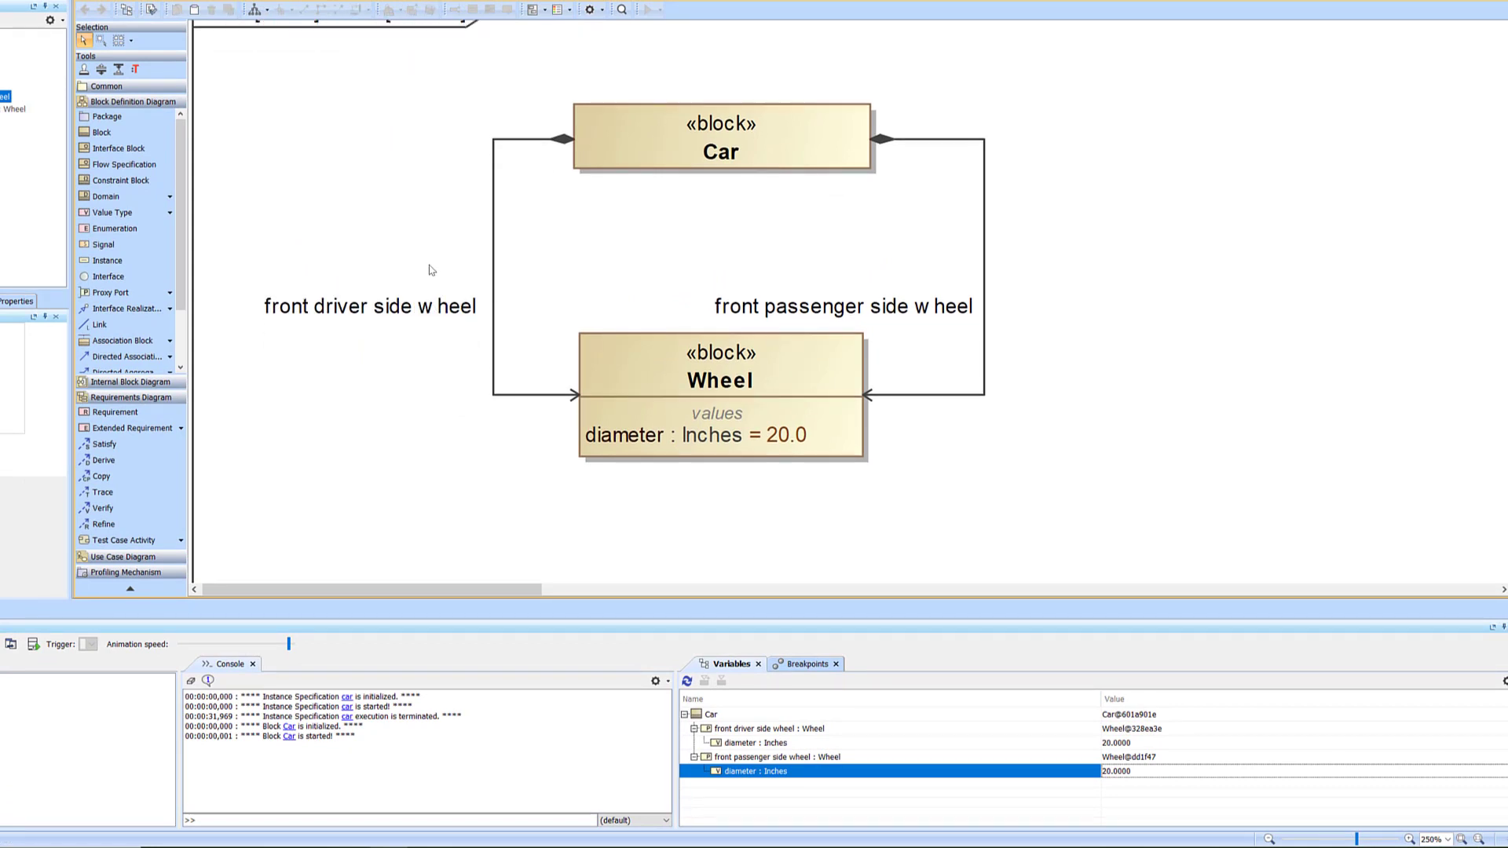
# - Move the Car and Wheel blocks with their associations up and left, and shift the passenger-side association line outward from its label
pyautogui.moveTo(464, 143); pyautogui.dragTo(967, 481)
pyautogui.moveTo(761, 398); pyautogui.dragTo(707, 317)
pyautogui.click(1043, 329)
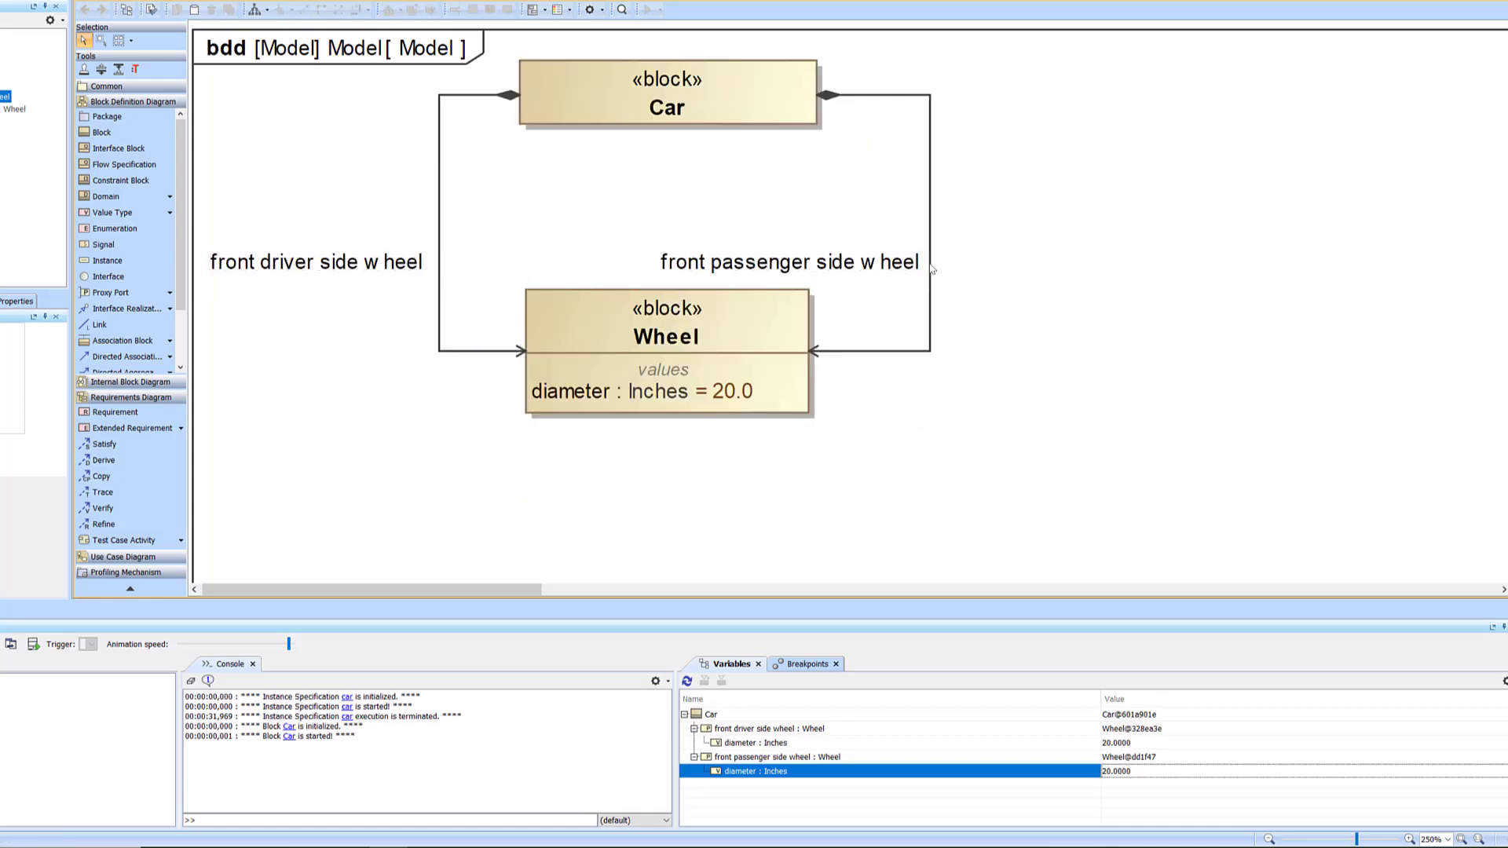
pyautogui.moveTo(934, 278); pyautogui.dragTo(952, 278)
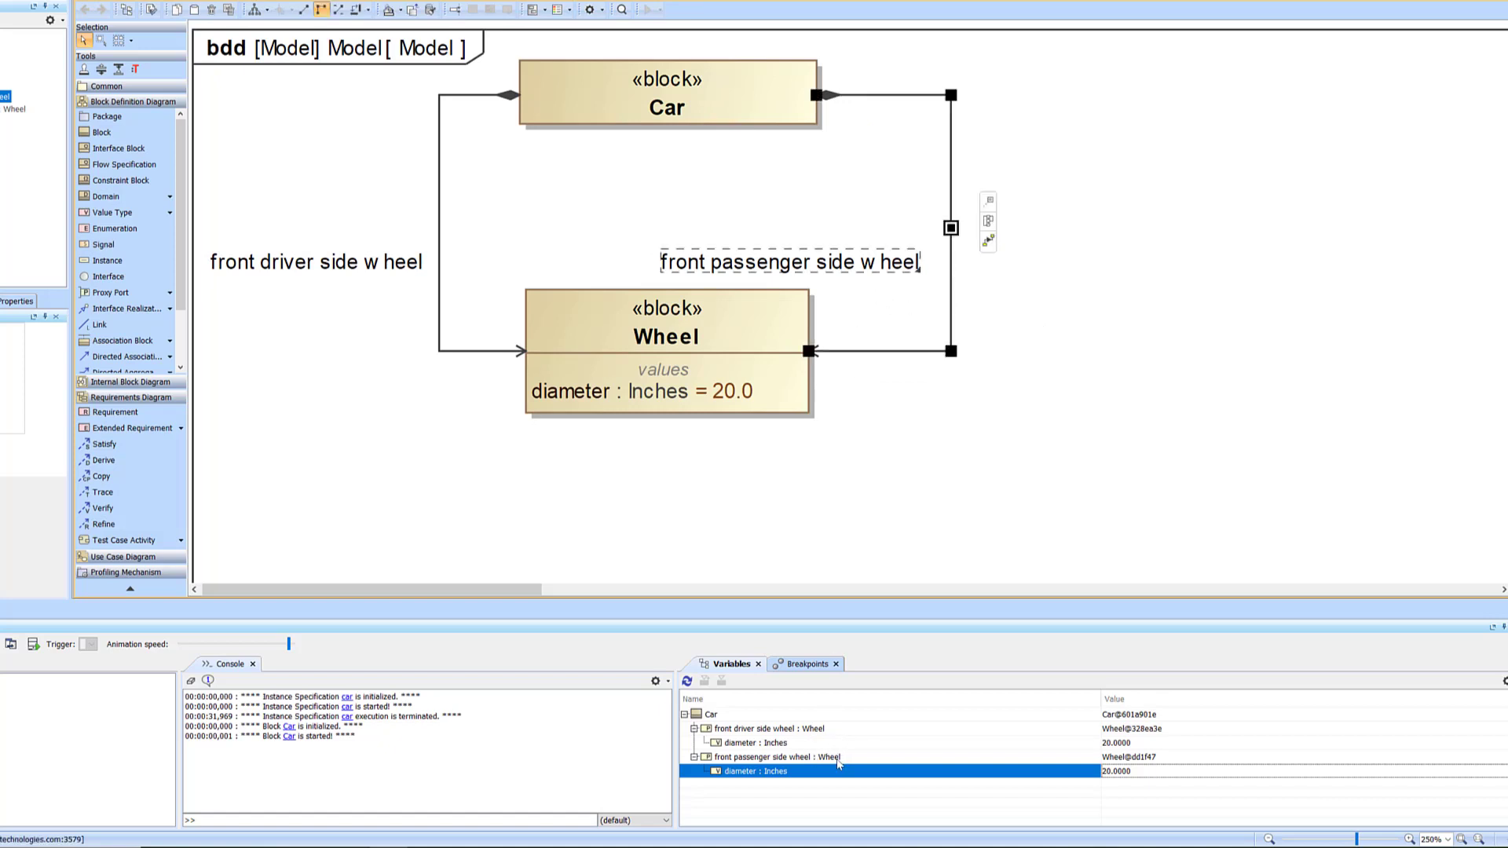
pyautogui.click(625, 503)
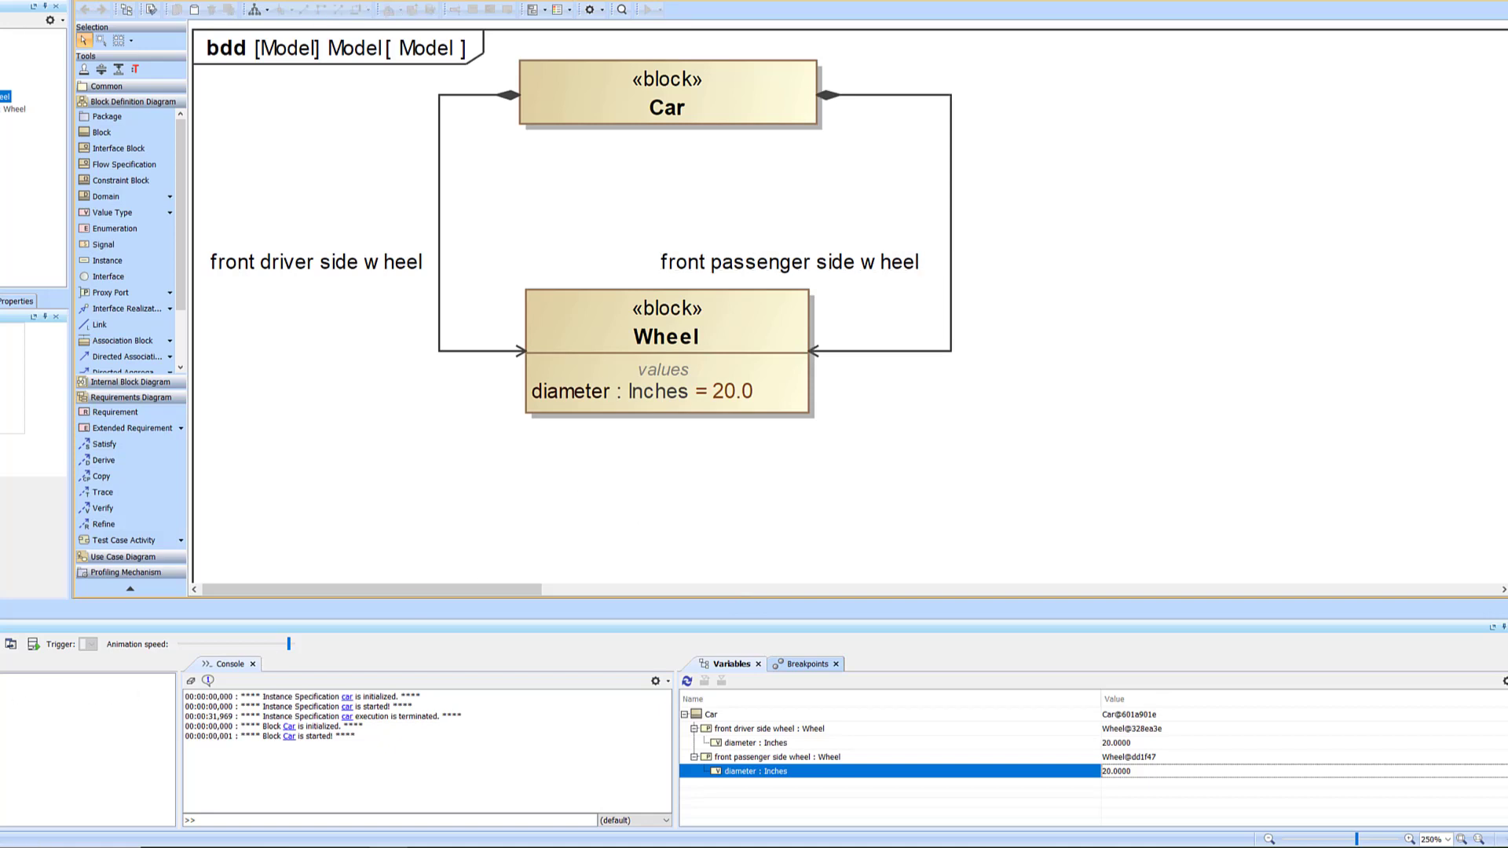
# - Add a block named "Really Really Great Wheel" below the Wheel block, slightly to its left
pyautogui.scroll(-1, 538, 406)
pyautogui.scroll(1, 537, 406)
pyautogui.click(106, 132)
pyautogui.click(449, 480)
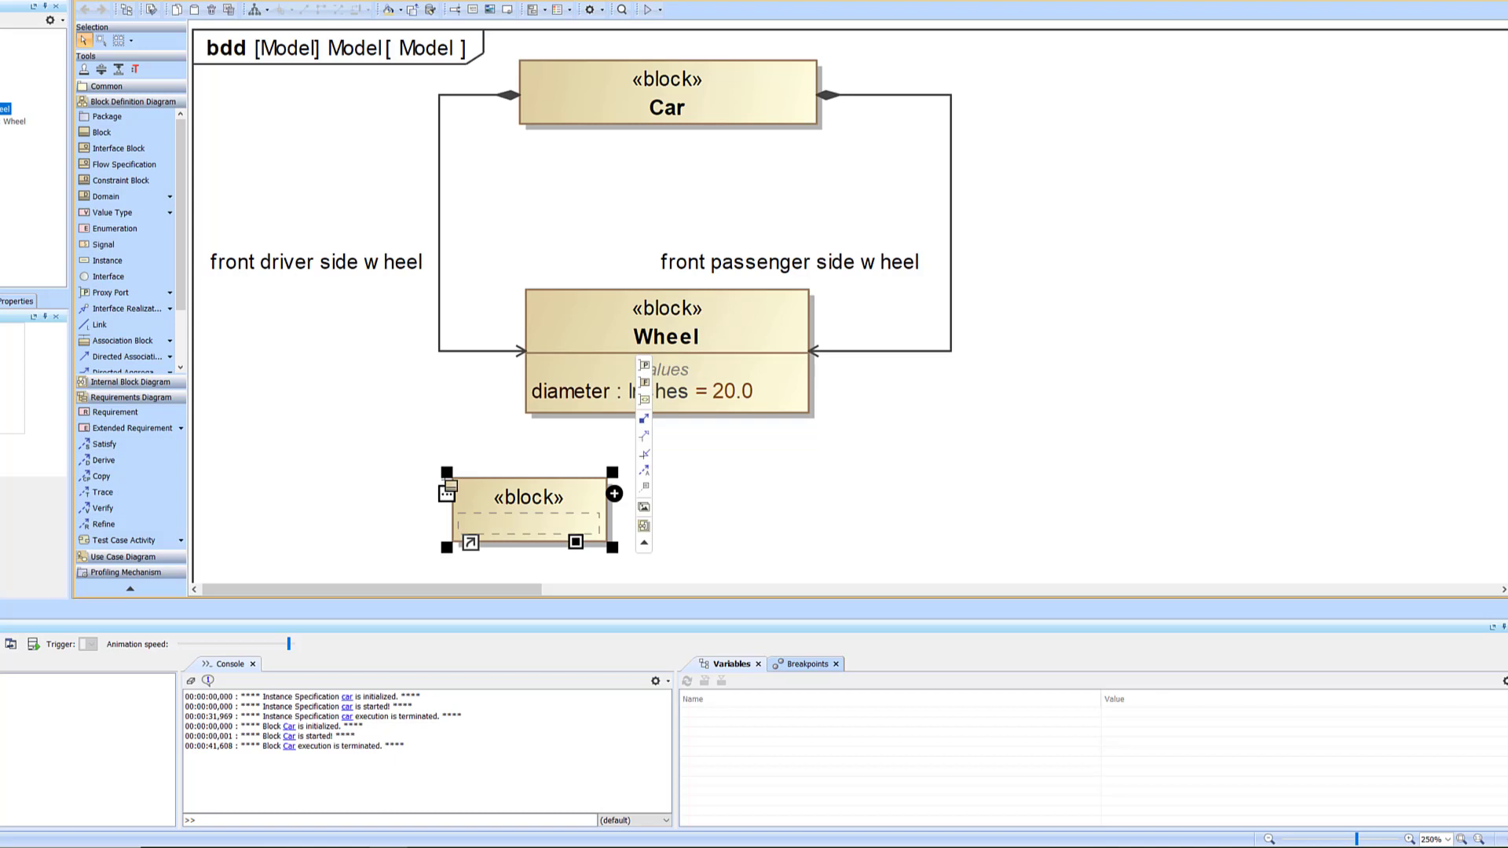
pyautogui.write('Really REall')
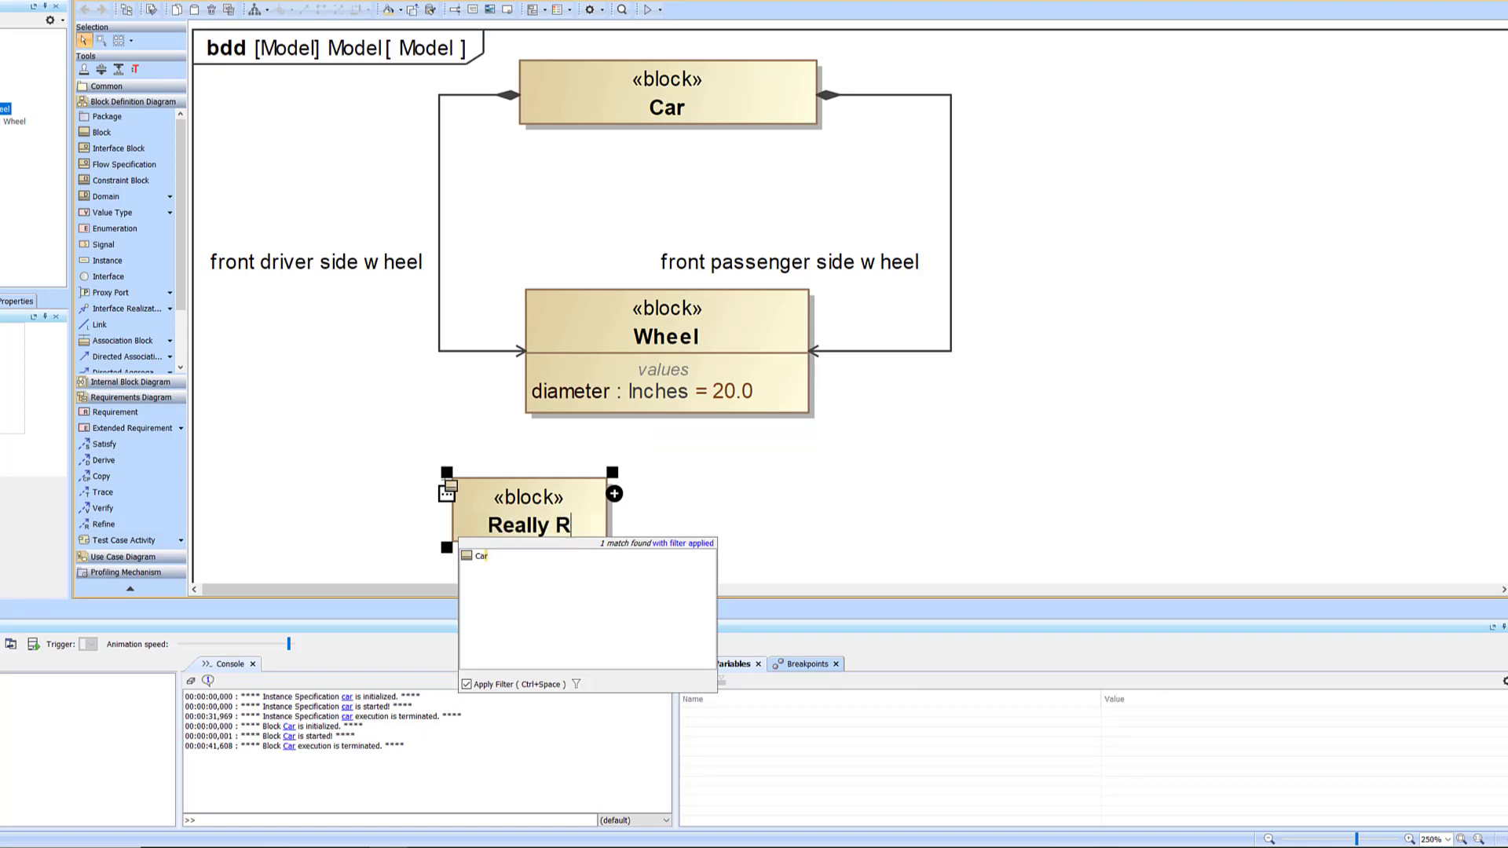
pyautogui.press('BackSpace')
pyautogui.press('BackSpace')
pyautogui.press('BackSpace')
pyautogui.press('BackSpace')
pyautogui.write('eall')
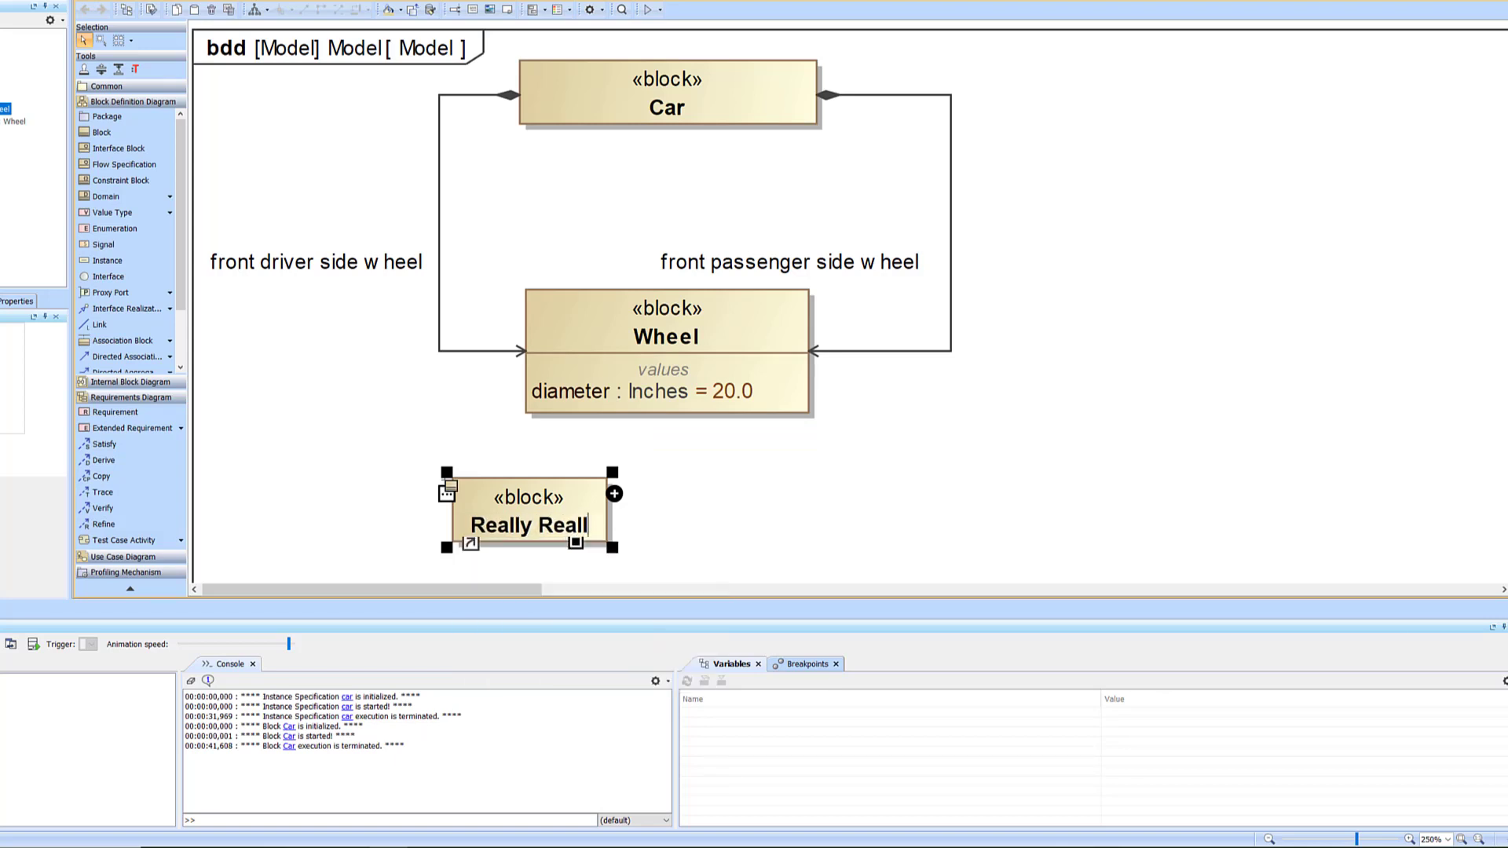
pyautogui.write('y Great Wheel')
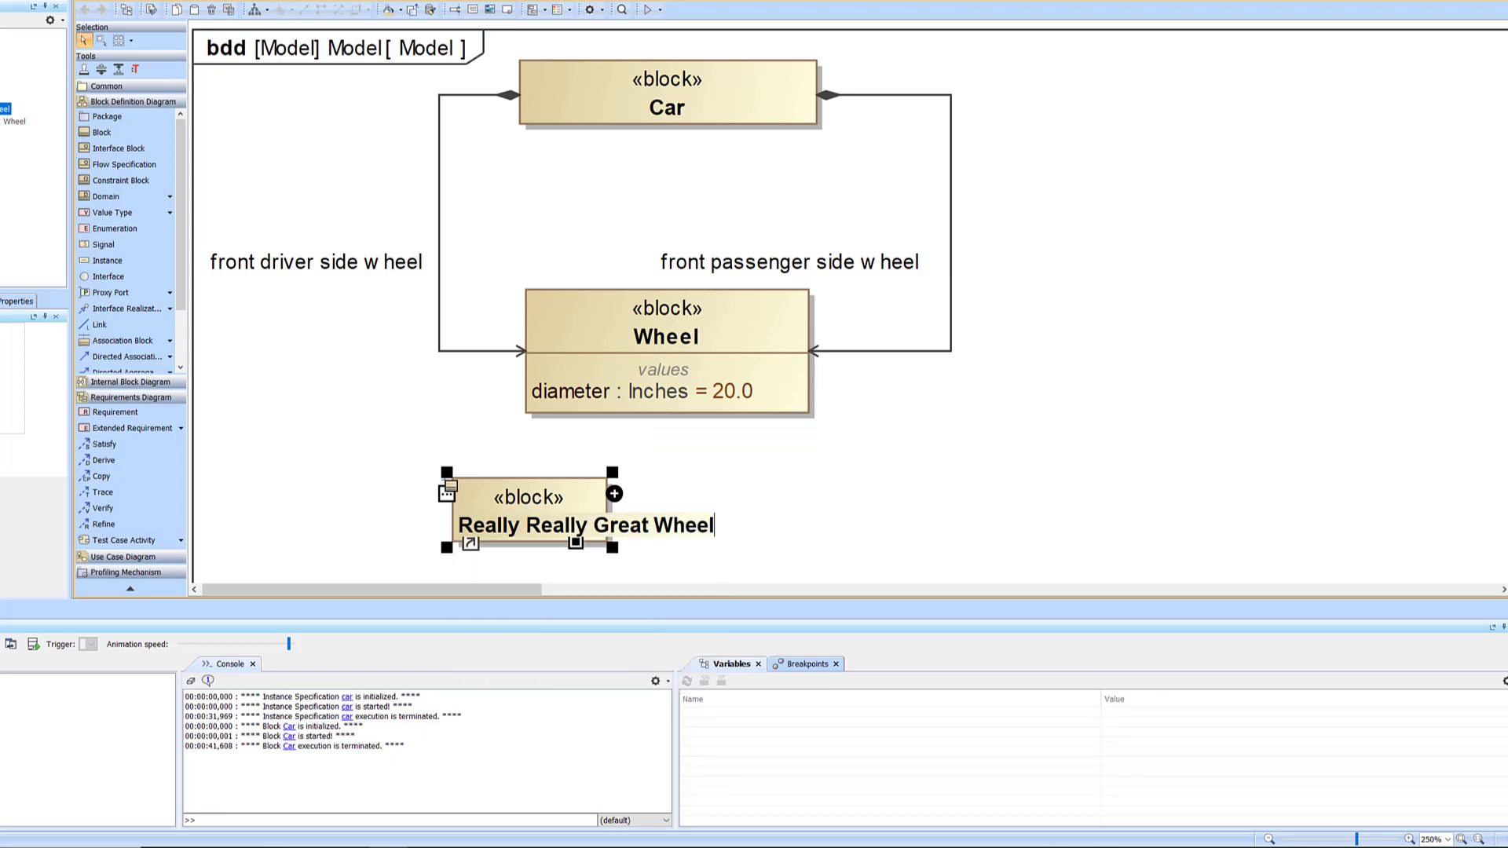
pyautogui.press('Return')
pyautogui.click(414, 416)
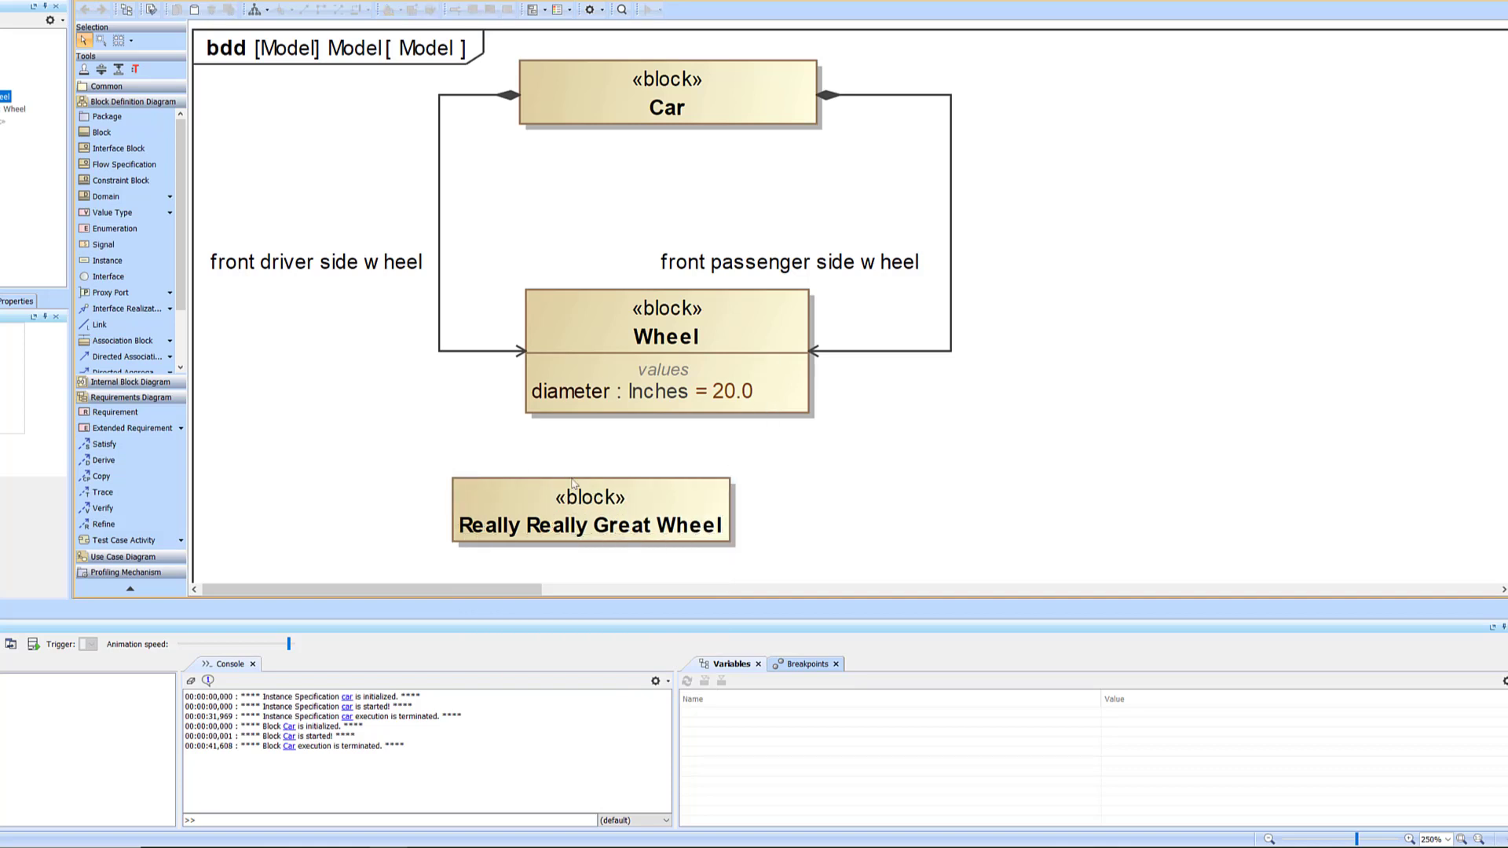
pyautogui.moveTo(646, 509); pyautogui.dragTo(564, 496)
pyautogui.click(313, 427)
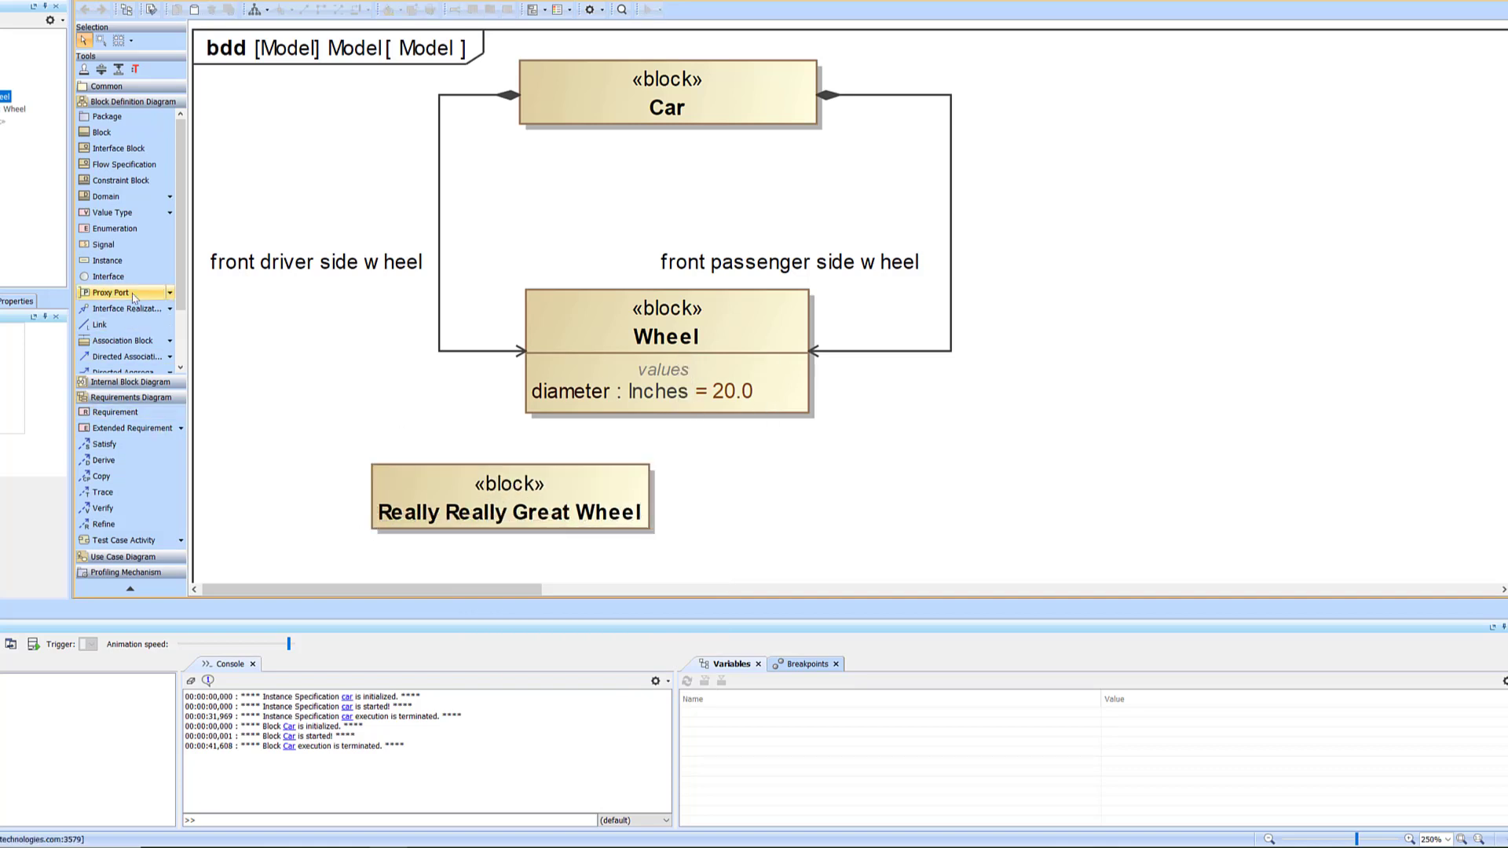
# - Add a block named "Not So Great Wheel" to the right of the Really Really Great Wheel block
pyautogui.click(136, 133)
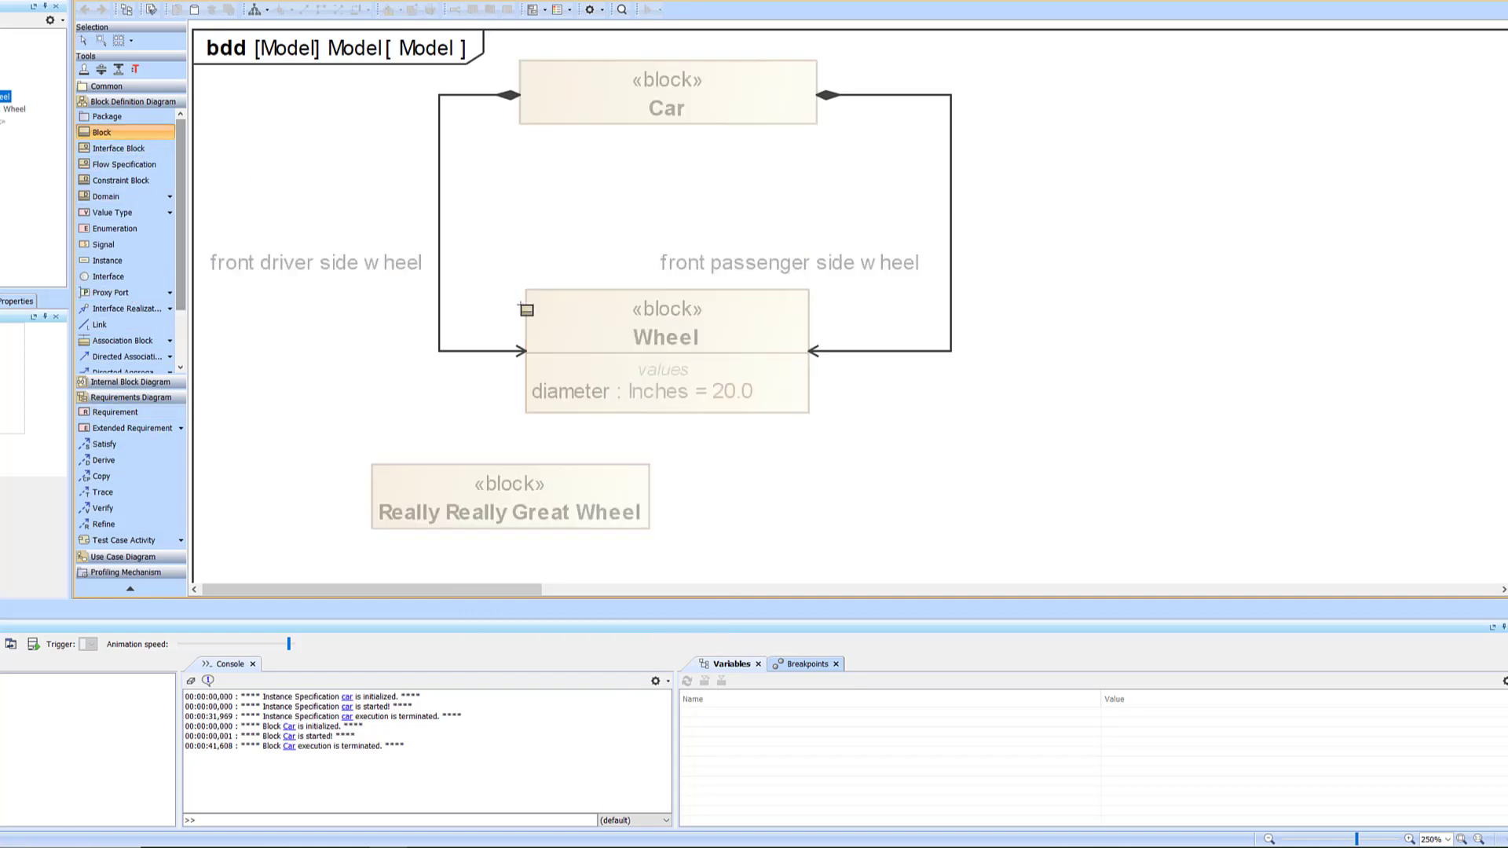
pyautogui.click(732, 464)
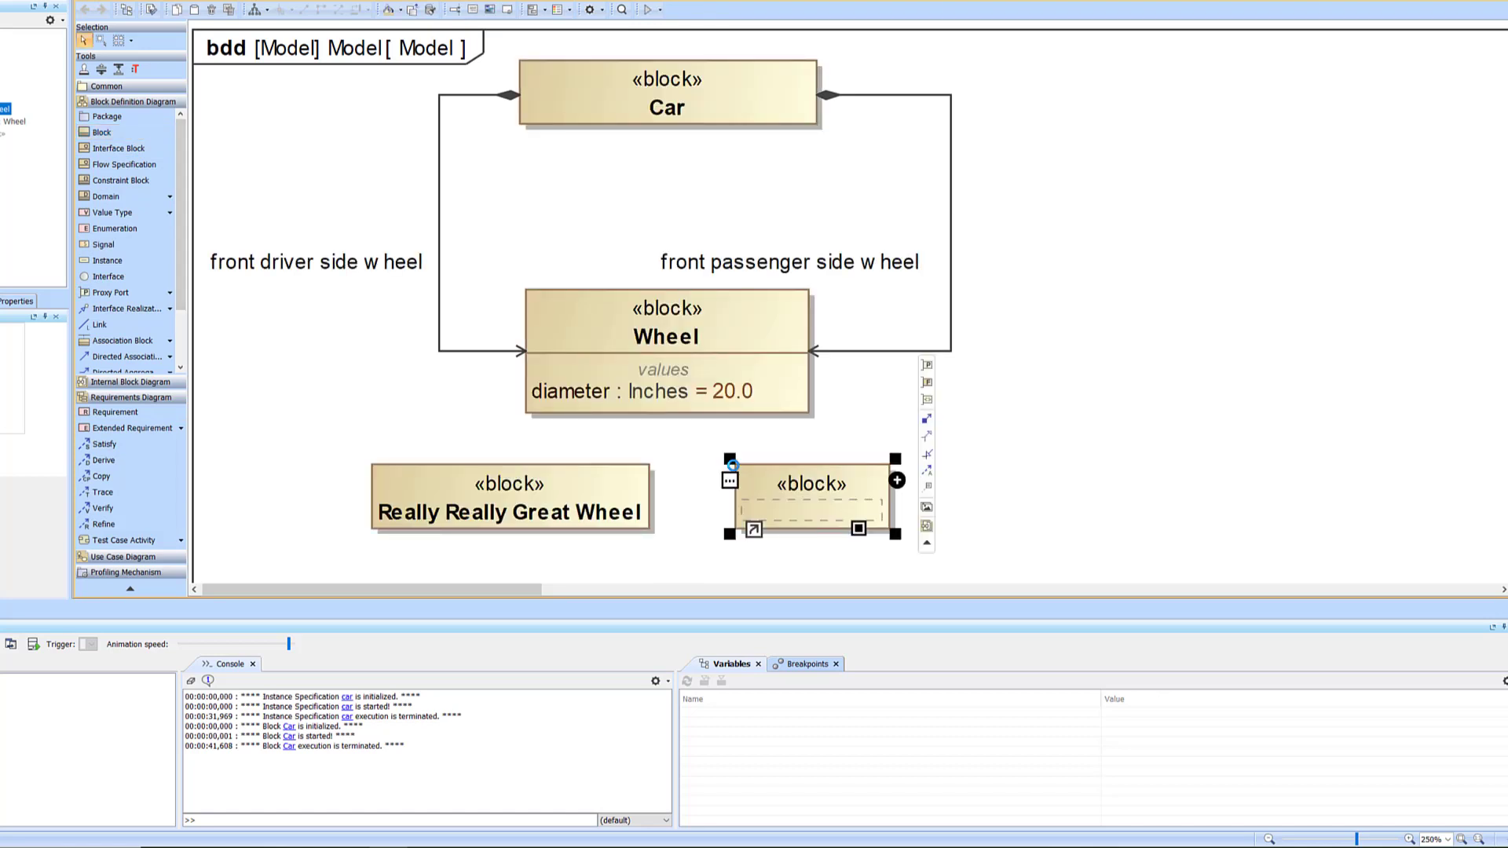
pyautogui.write('Not So ')
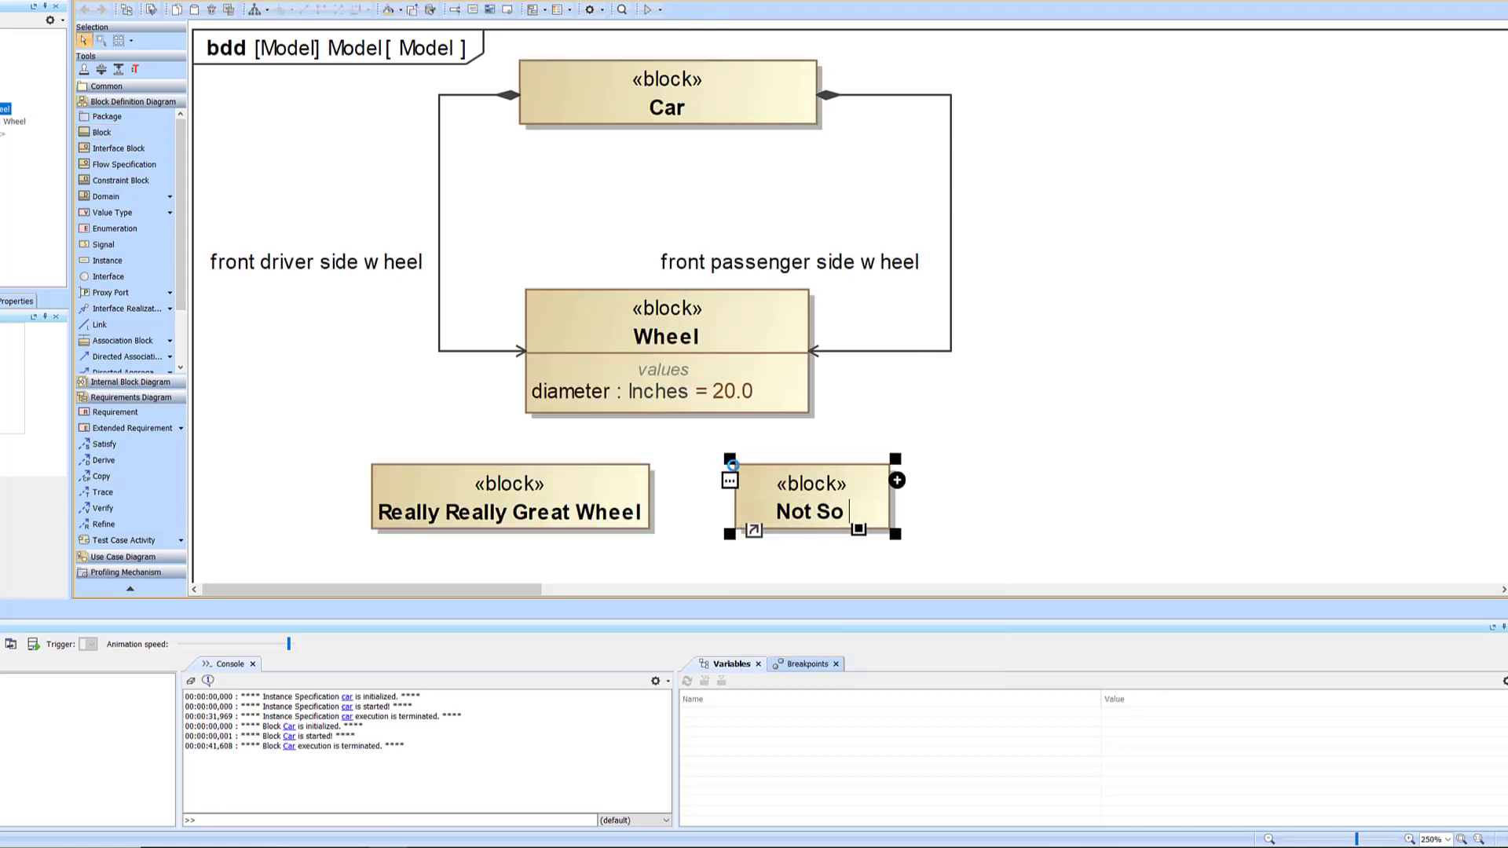
pyautogui.write('Great Wheel')
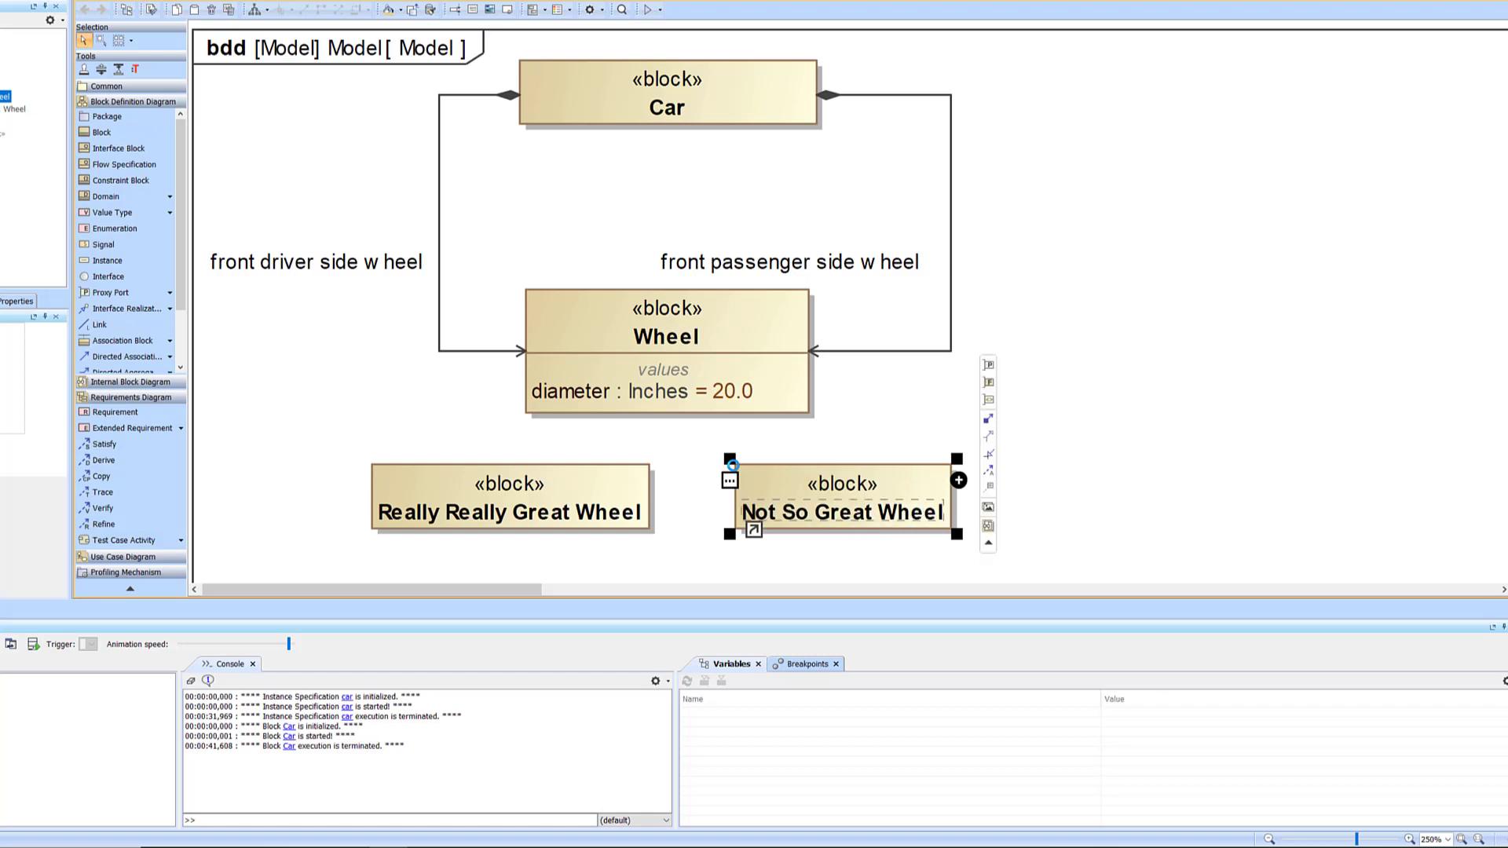
pyautogui.click(945, 415)
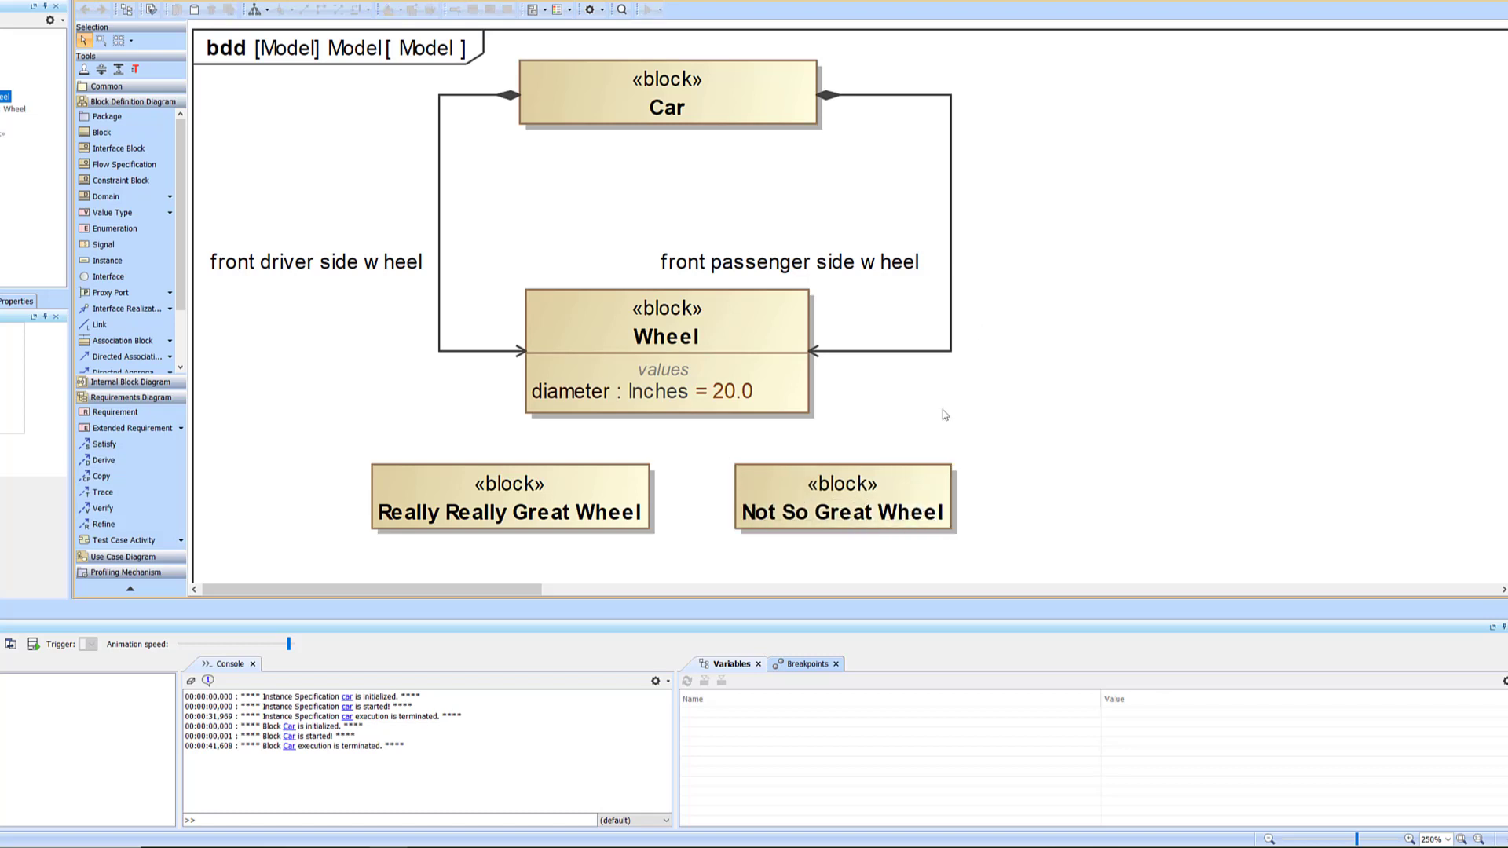
pyautogui.moveTo(823, 493); pyautogui.dragTo(810, 493)
pyautogui.click(821, 462)
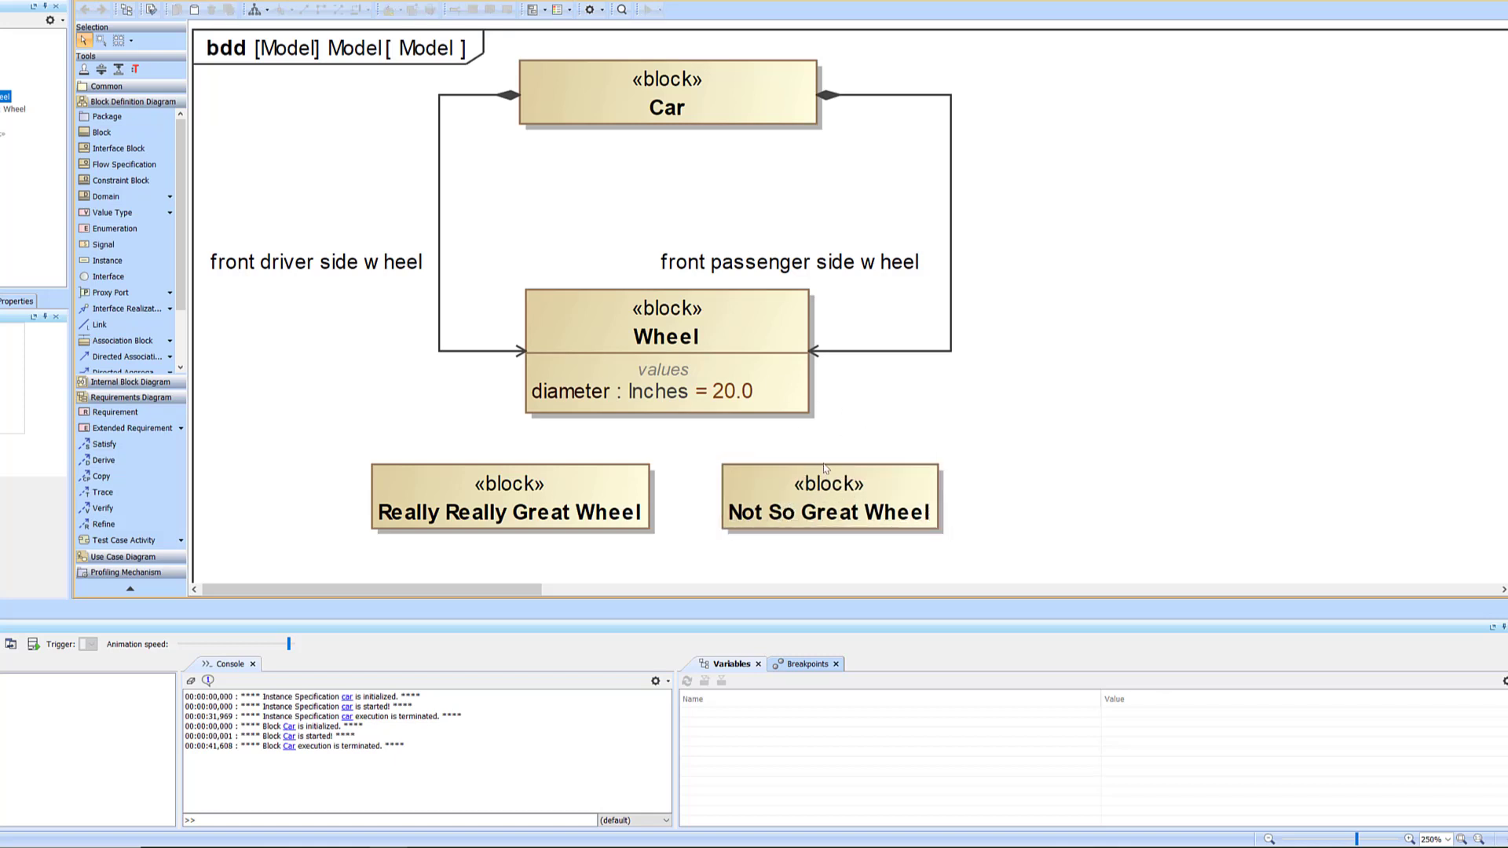
# - Create a generalization from the Not So Great Wheel block to the Wheel block
pyautogui.click(809, 479)
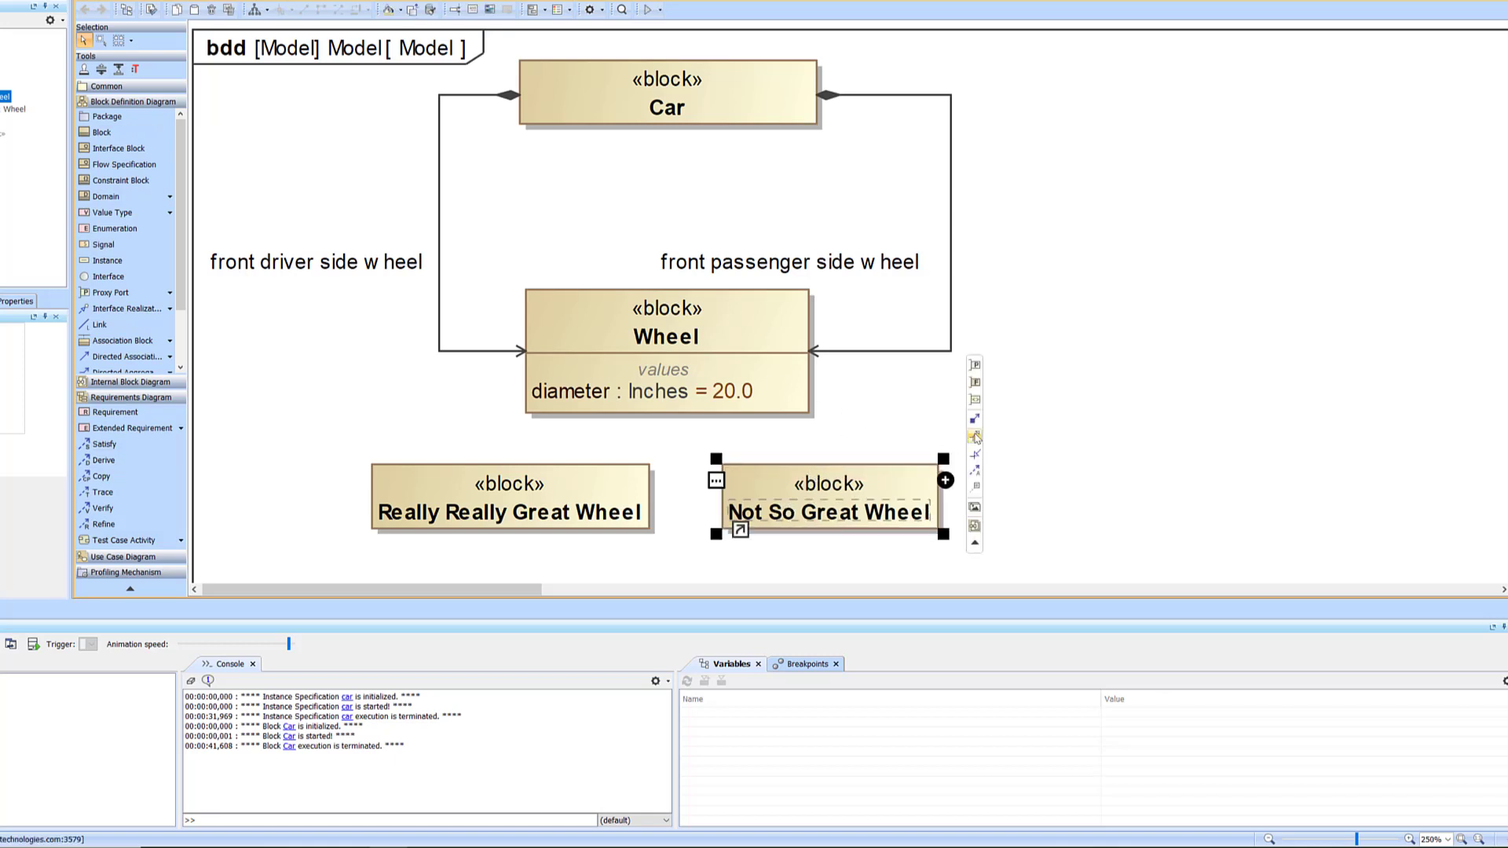
pyautogui.click(974, 436)
pyautogui.click(767, 364)
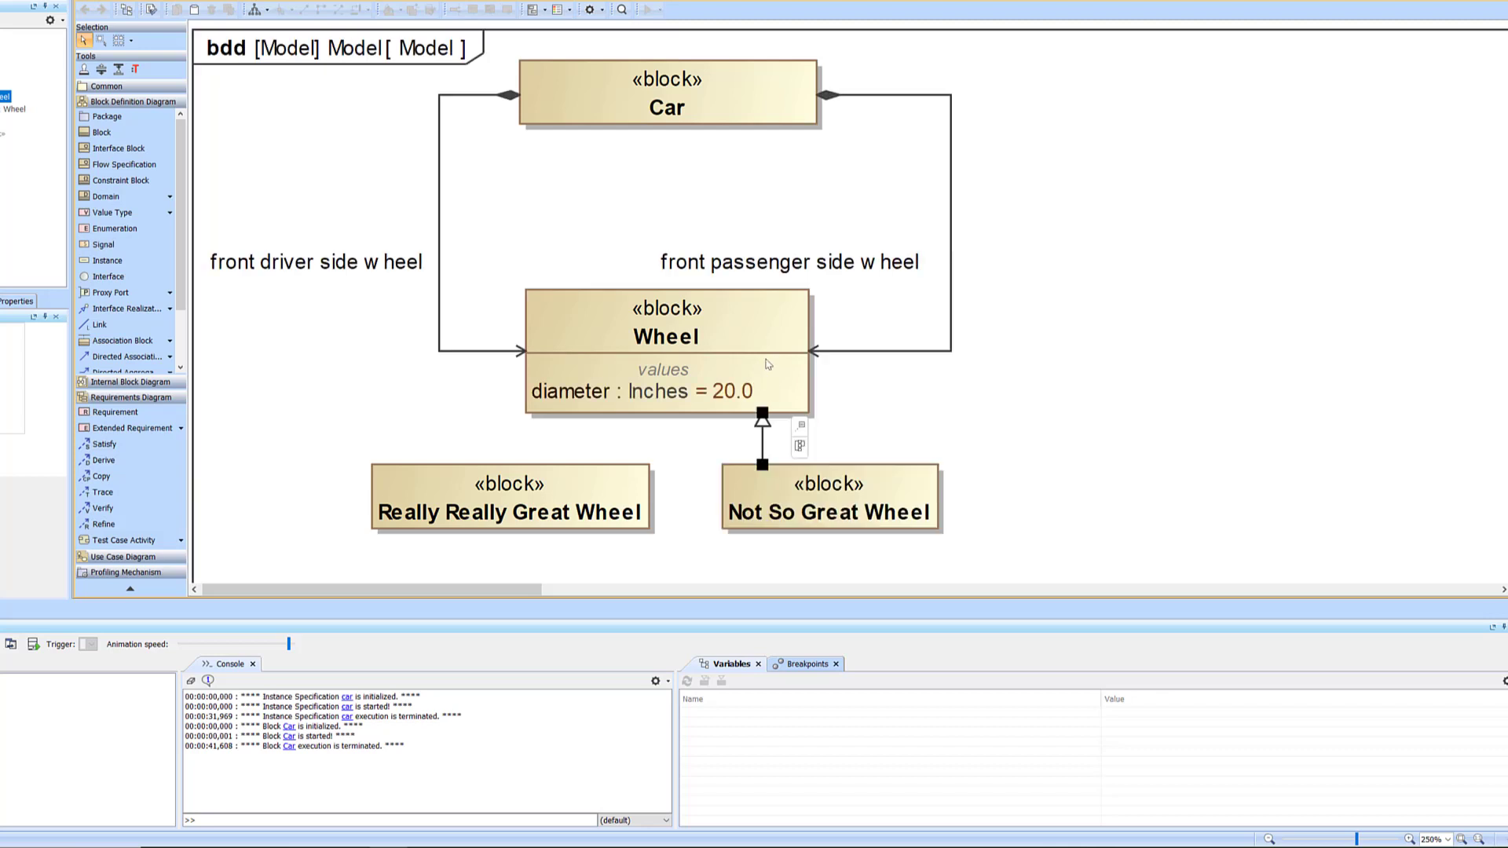
pyautogui.click(818, 410)
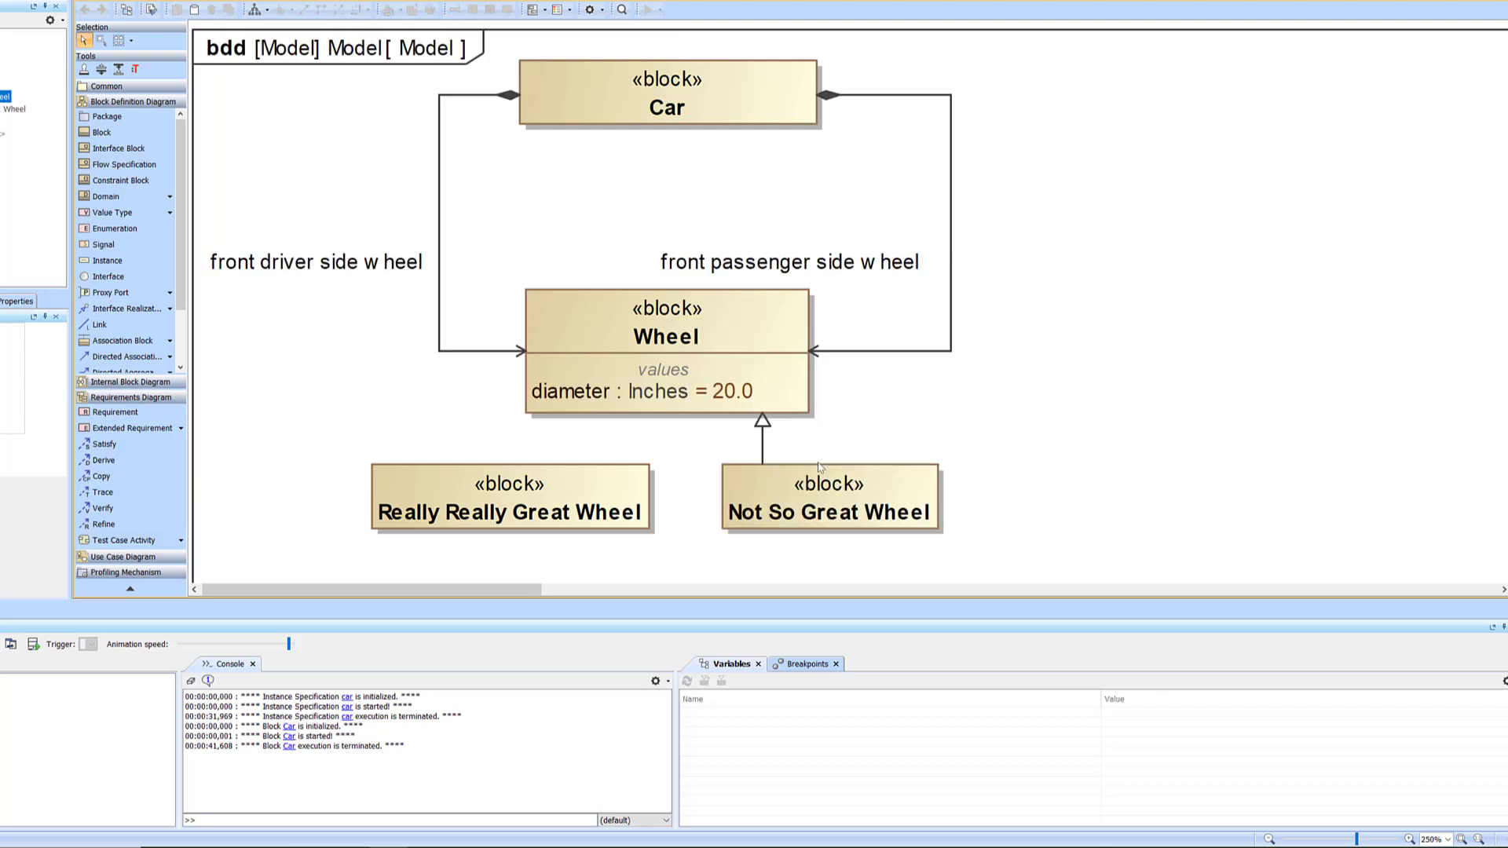
pyautogui.click(771, 487)
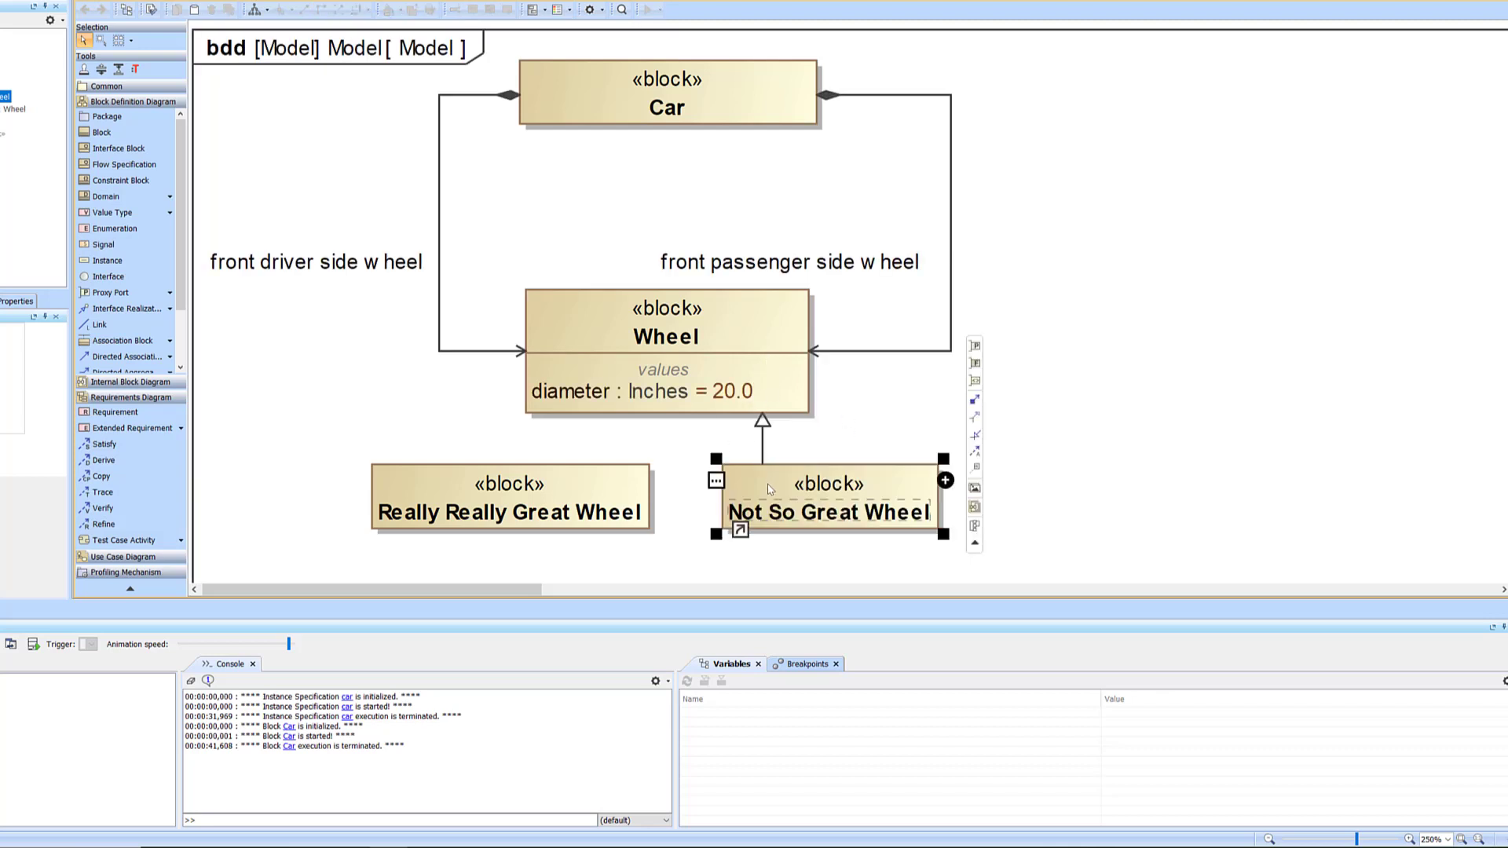
pyautogui.click(751, 350)
pyautogui.click(907, 394)
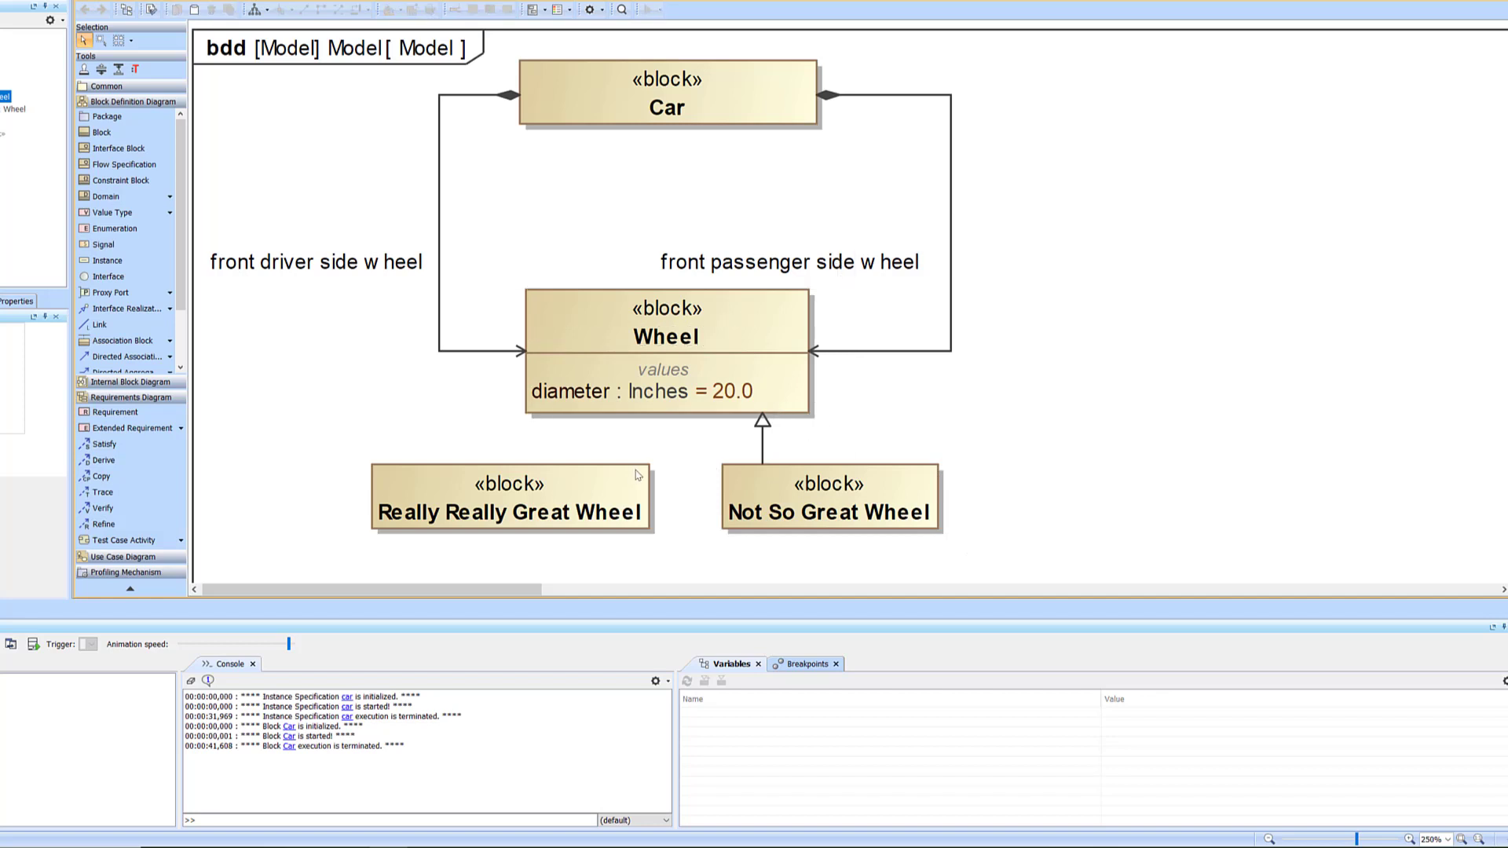
# - Create a generalization from the Really Really Great Wheel block to the Wheel block
pyautogui.click(615, 488)
pyautogui.moveTo(686, 435); pyautogui.dragTo(614, 366)
pyautogui.hotkey('ctrl', '-')
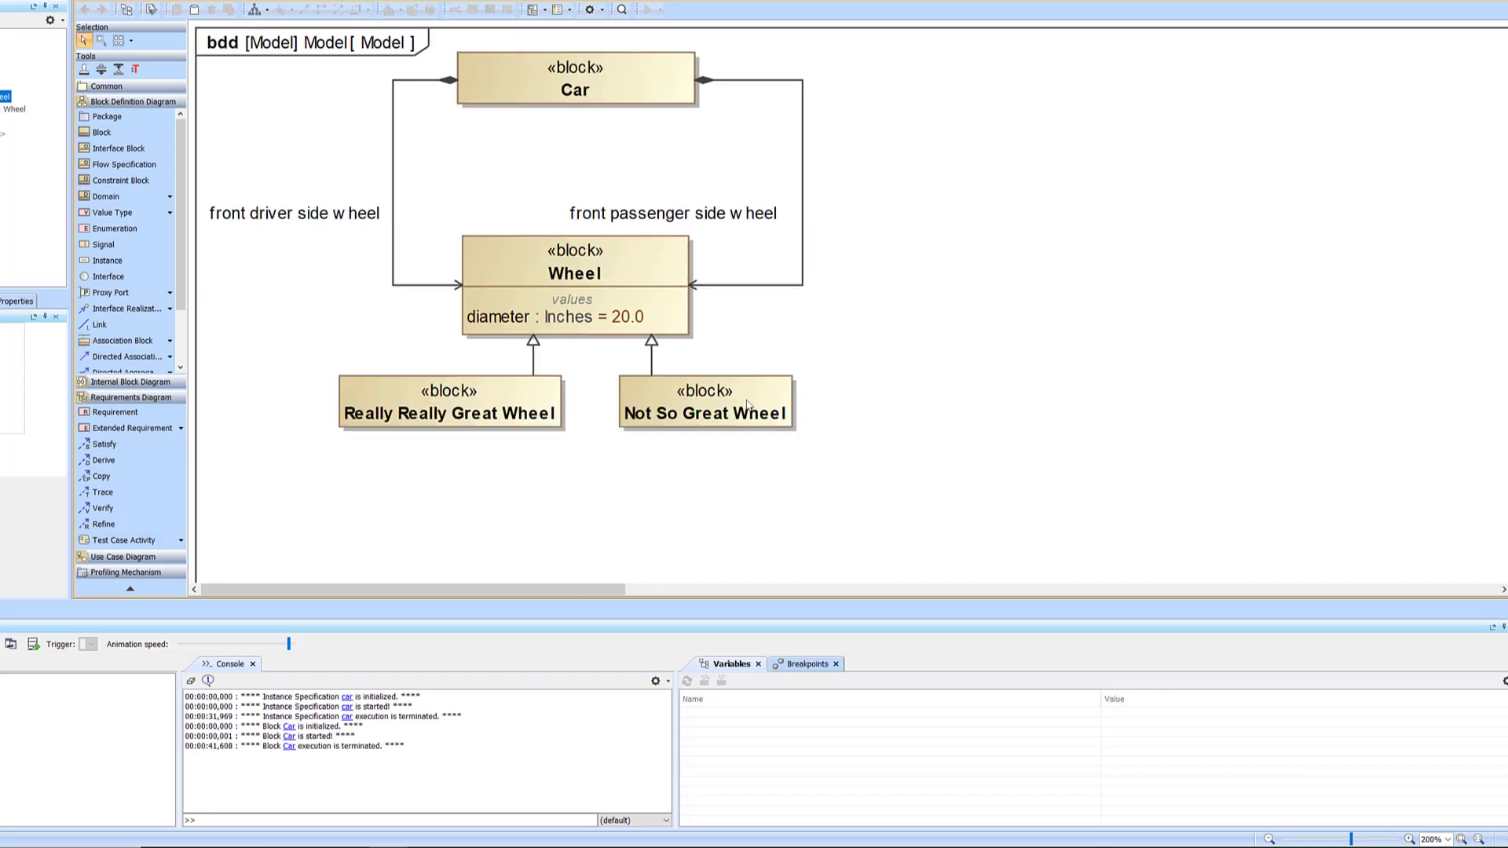
pyautogui.rightClick(706, 400)
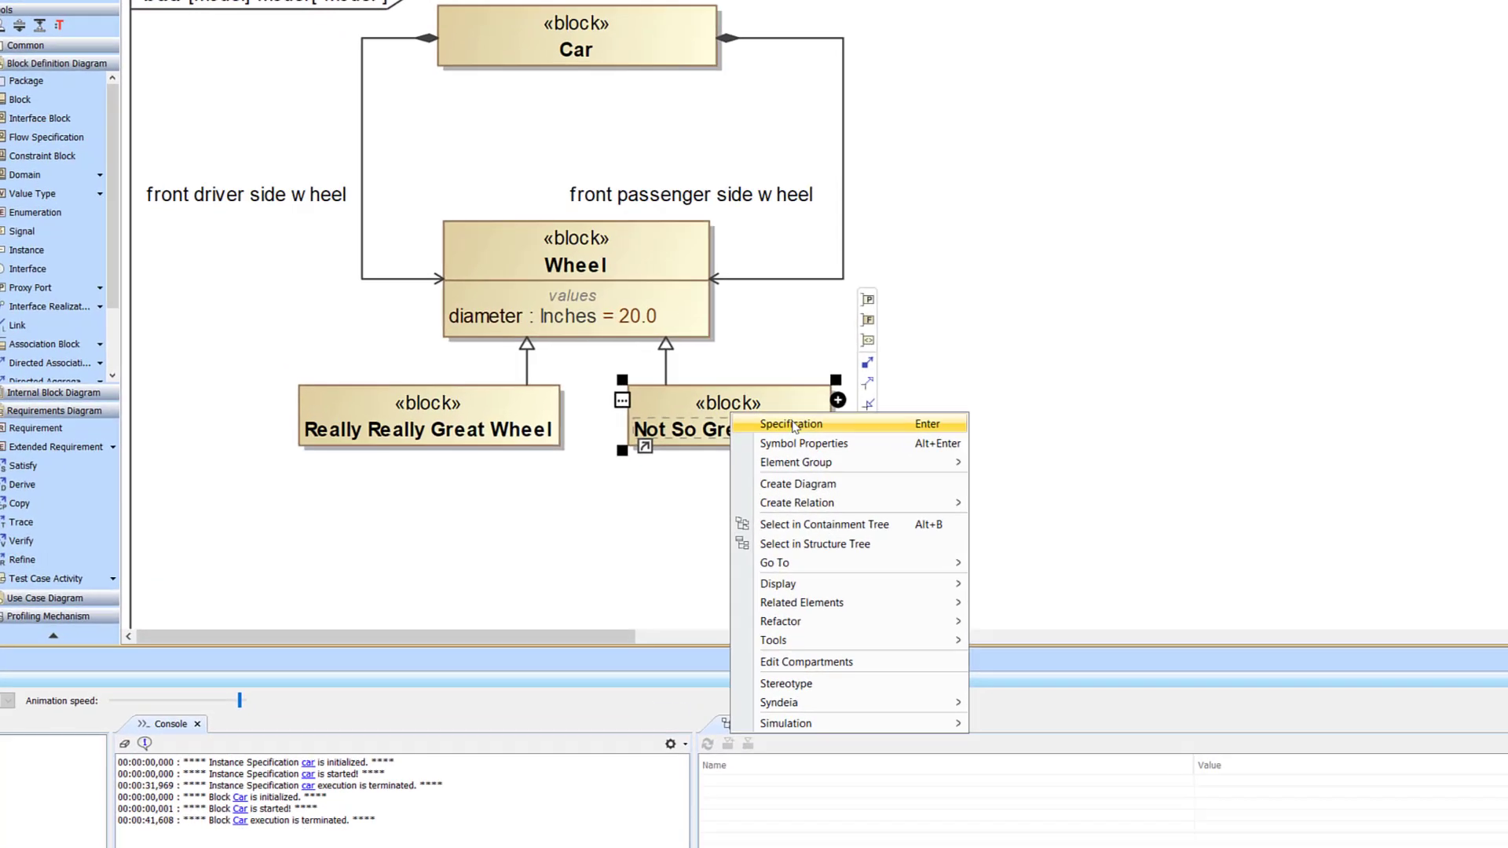
pyautogui.click(760, 410)
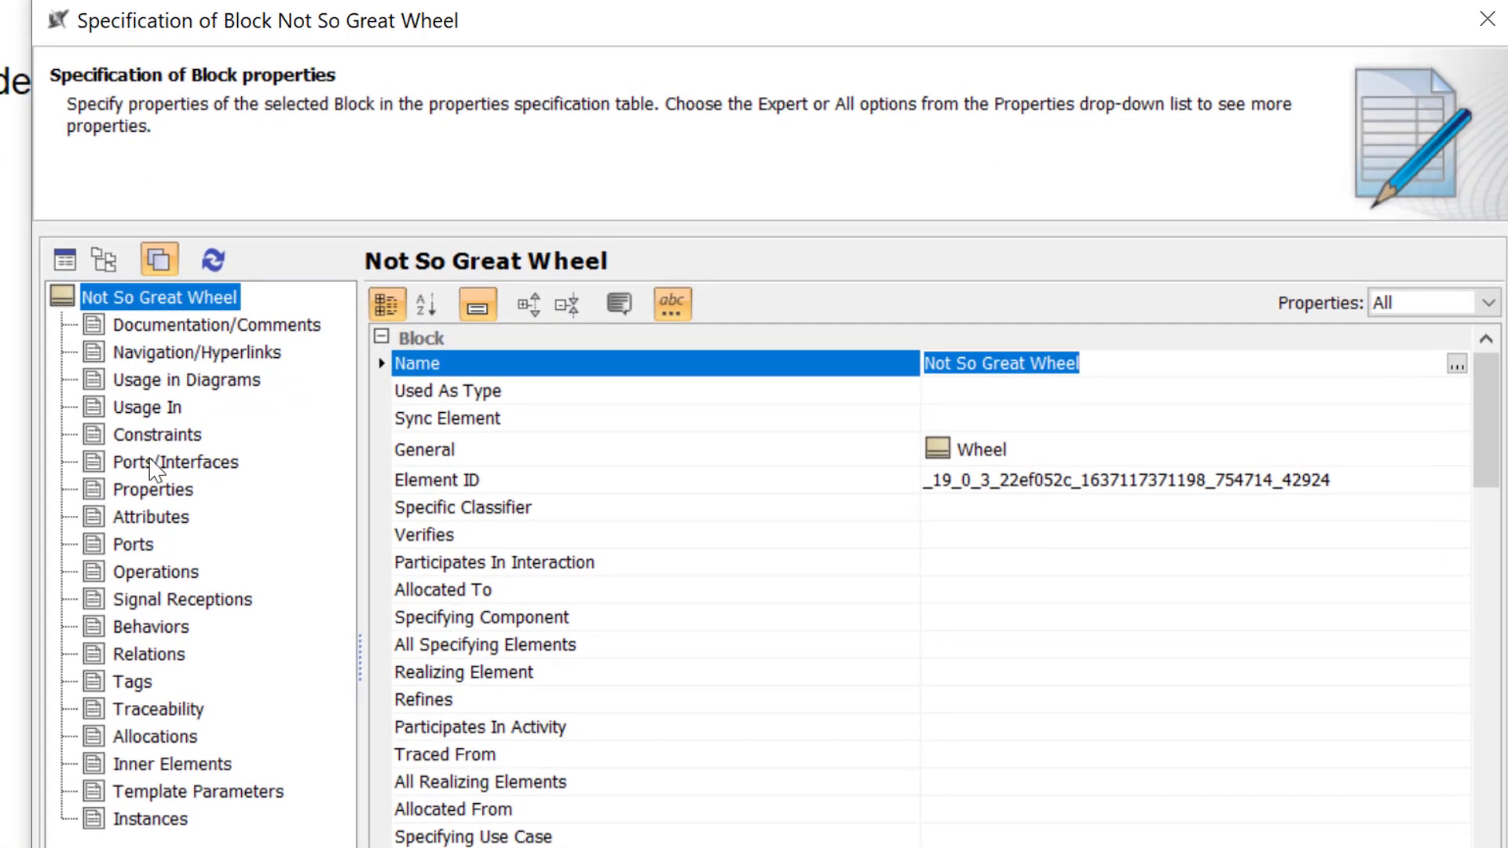
pyautogui.click(167, 491)
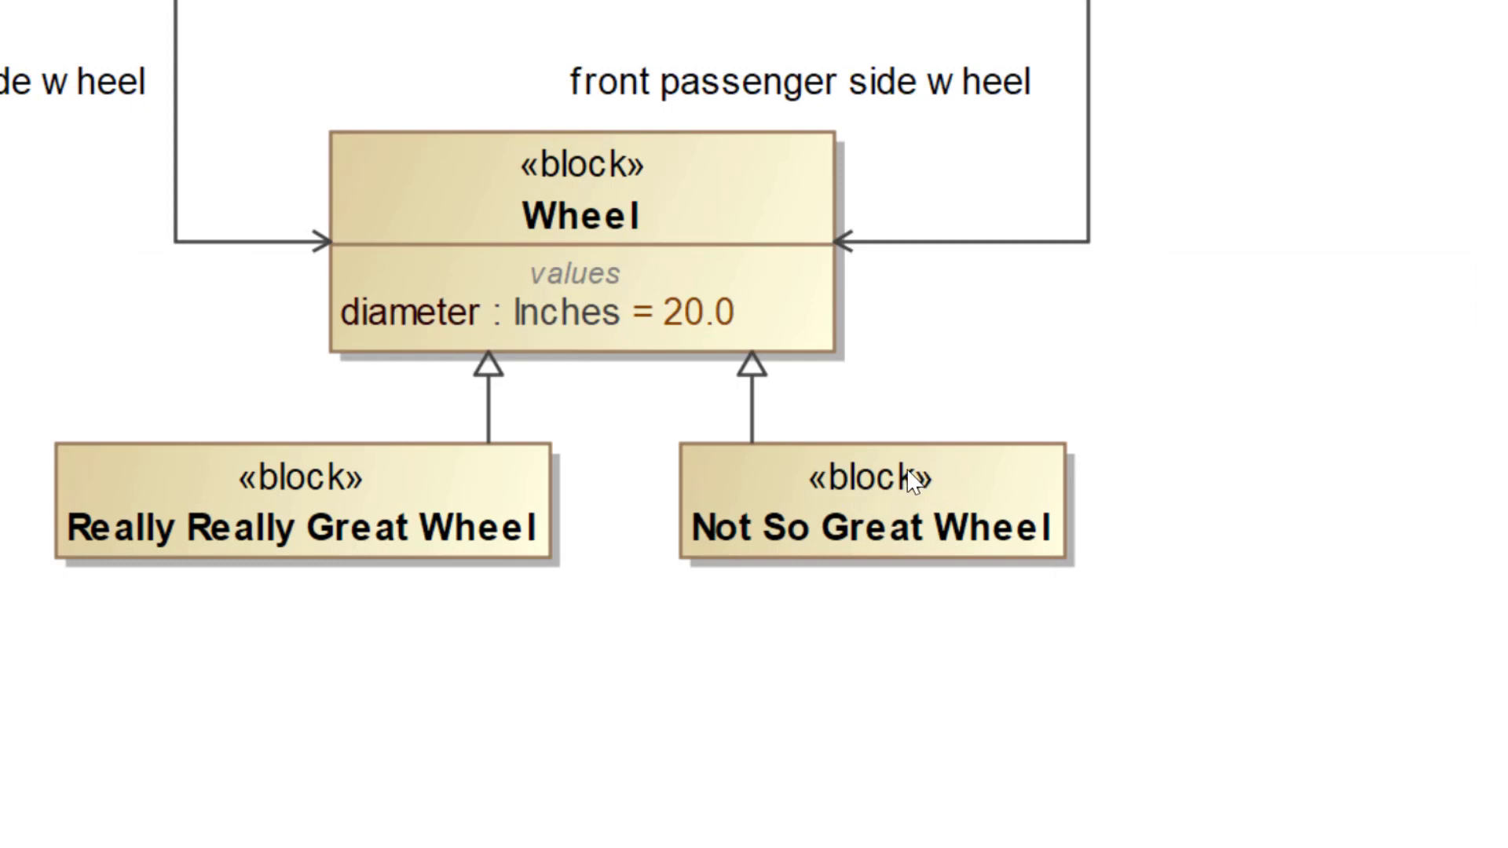
# - Redefine the inherited diameter property in the Not So Great Wheel block's specification, moving the dialog clear of the block
pyautogui.rightClick(911, 481)
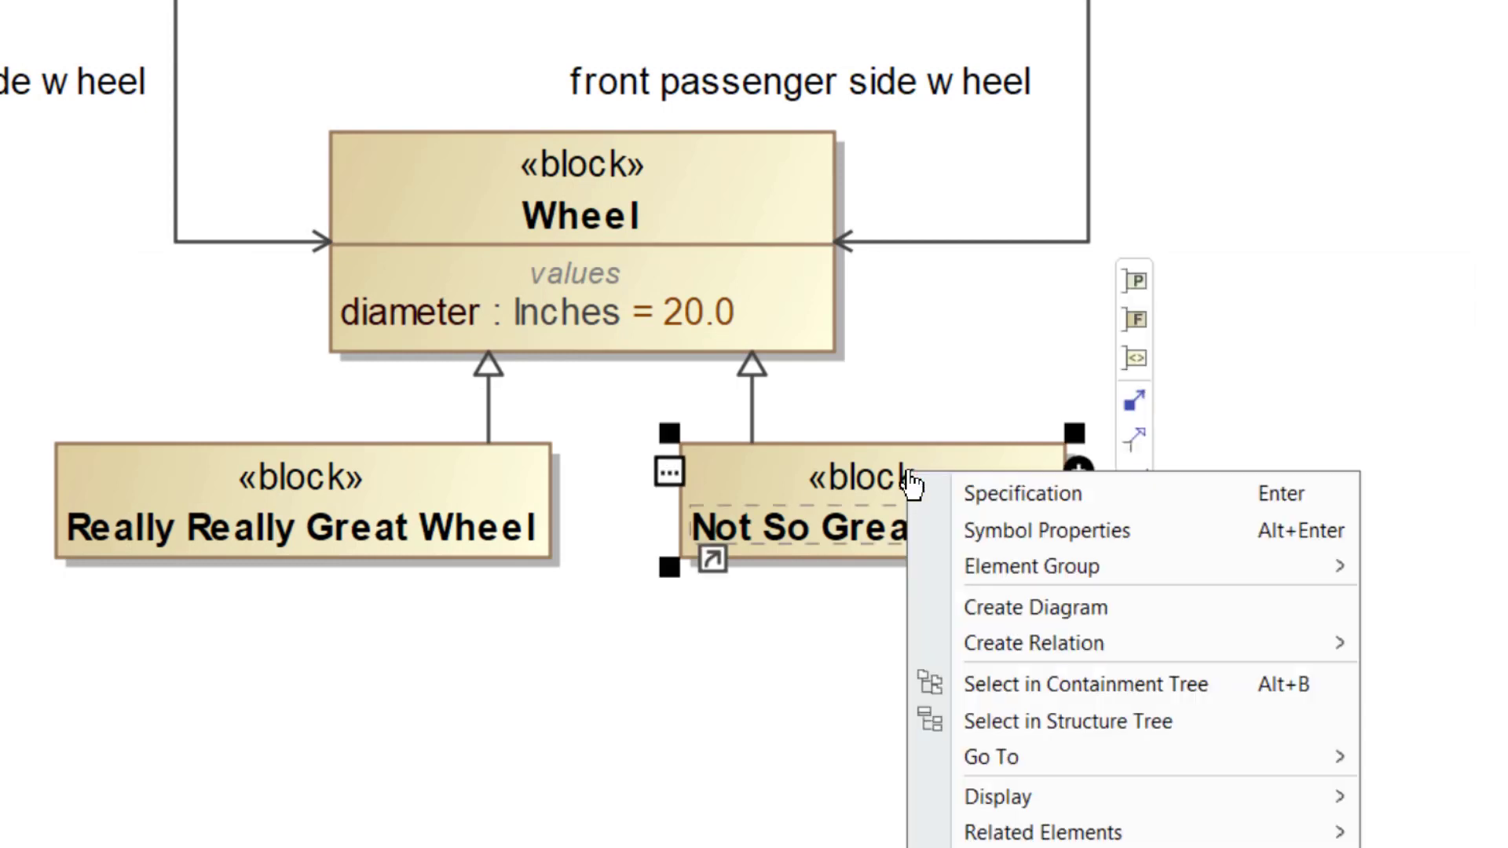
pyautogui.click(981, 492)
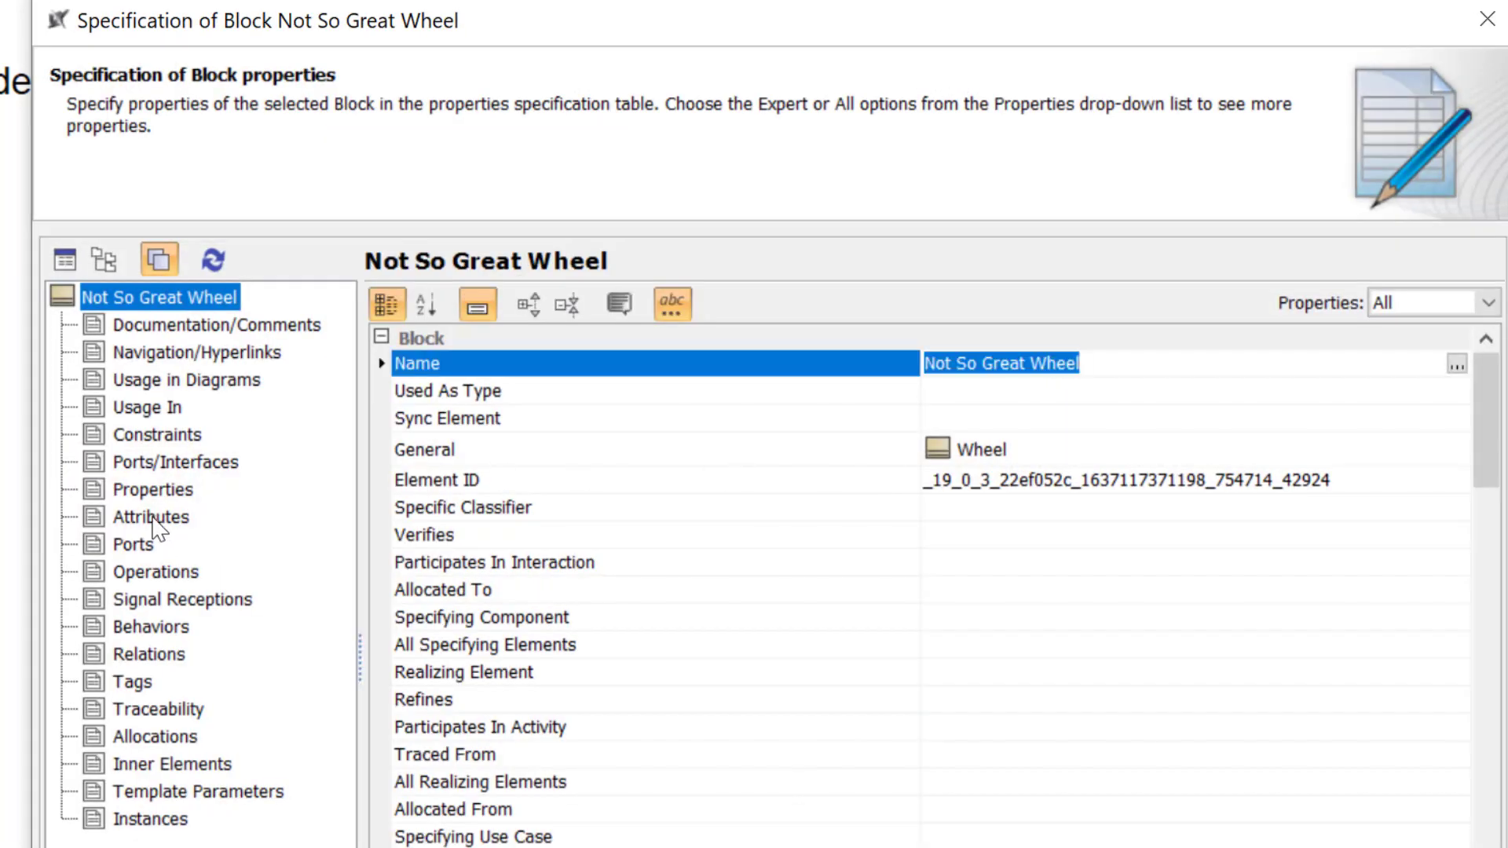
pyautogui.click(153, 488)
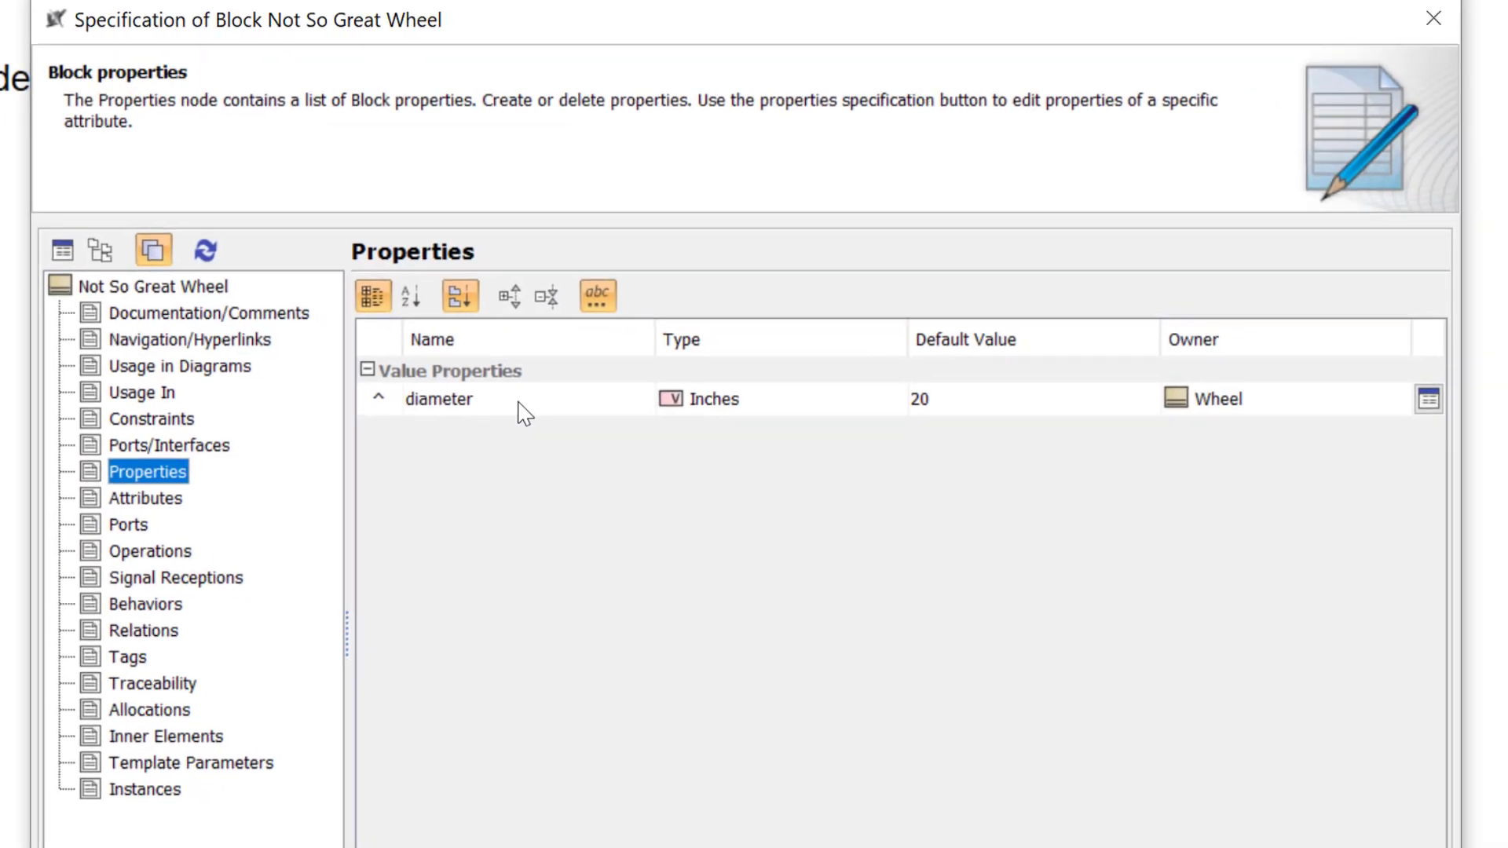
pyautogui.doubleClick(547, 414)
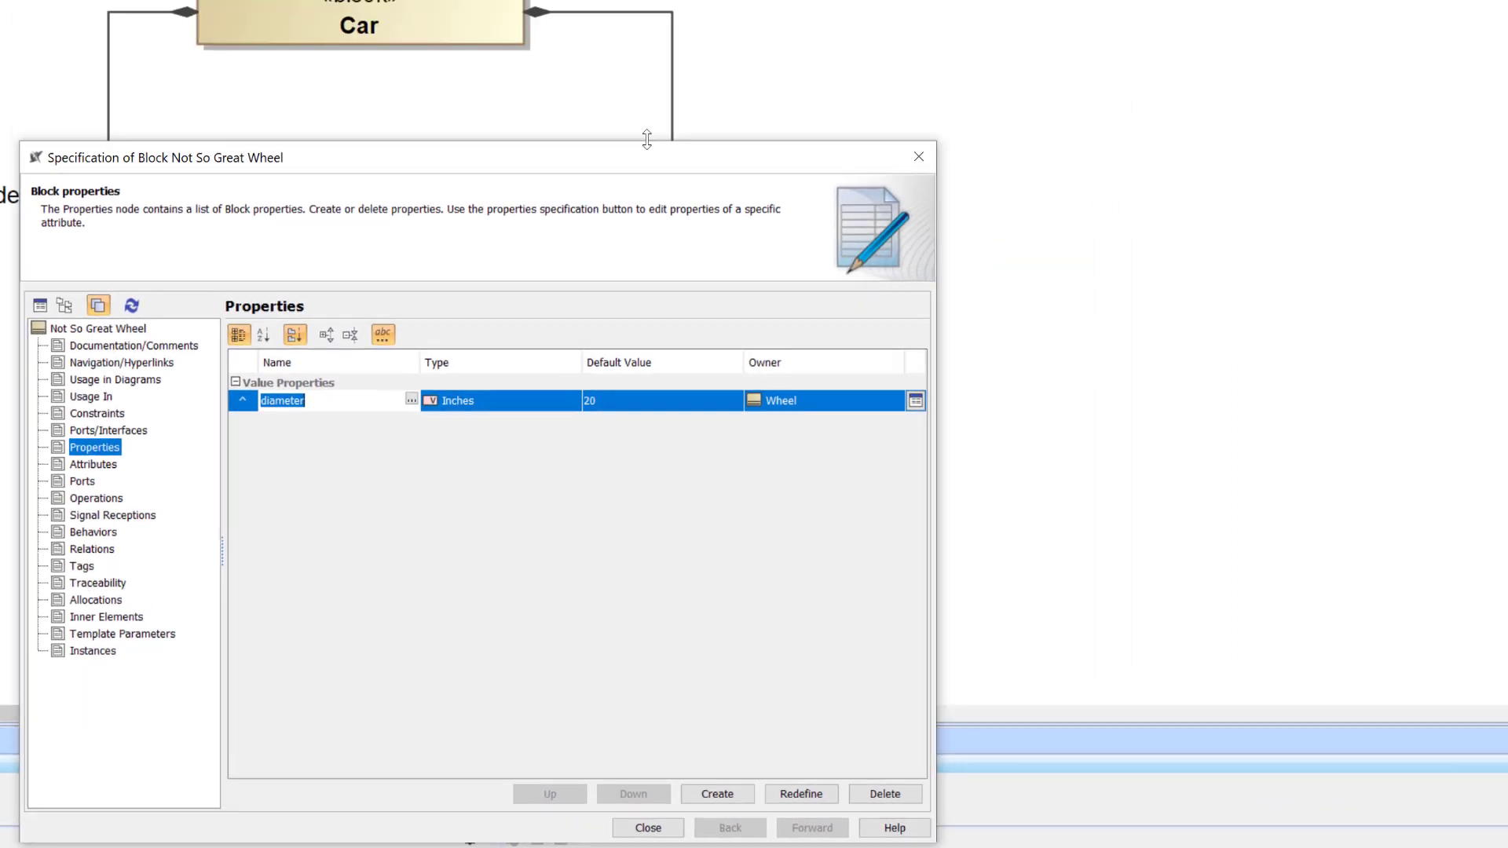
pyautogui.moveTo(647, 139); pyautogui.dragTo(1233, 94)
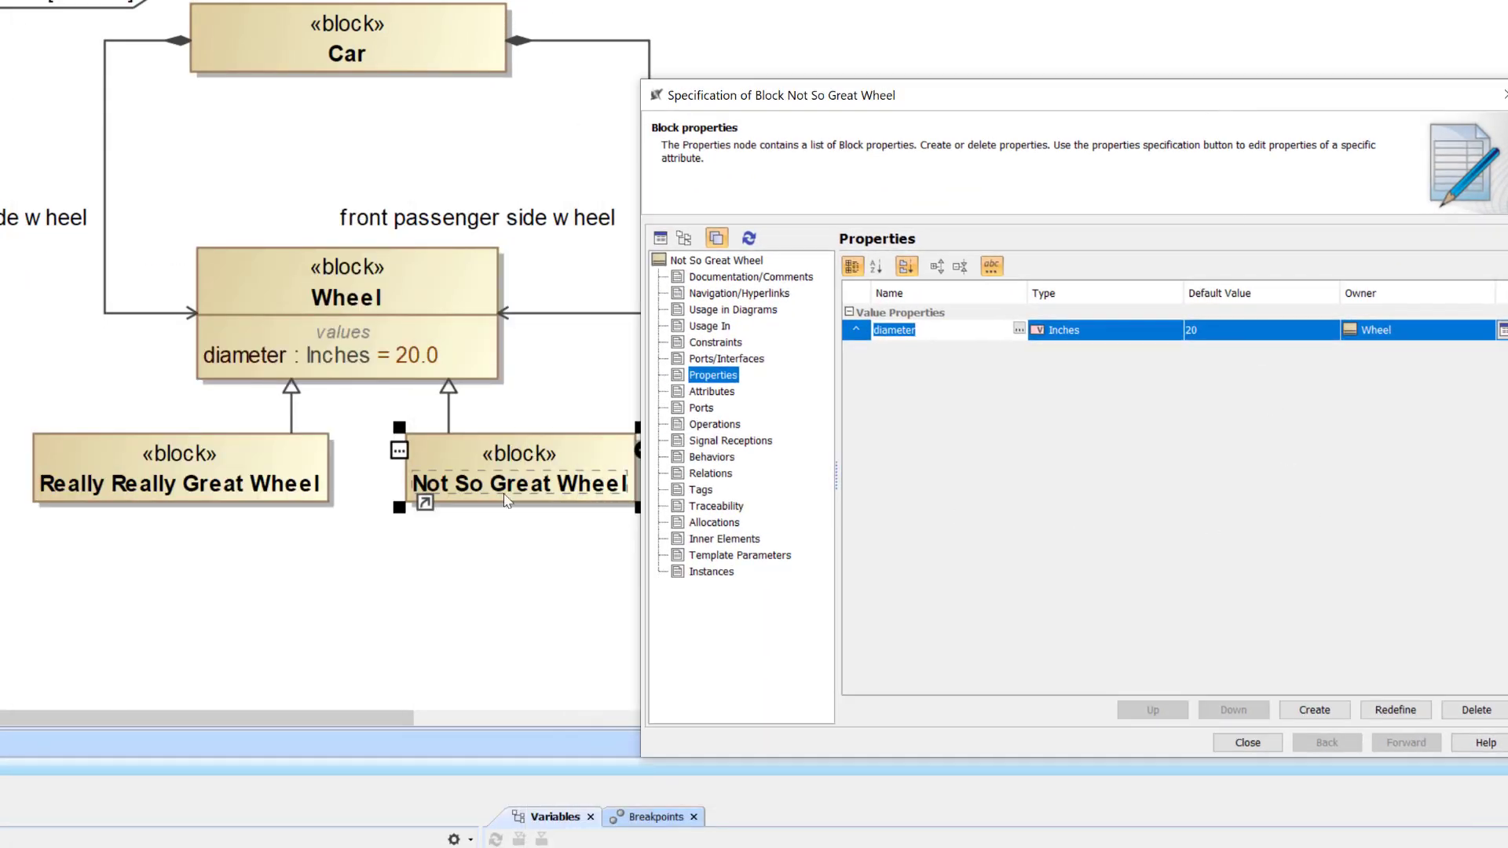
pyautogui.click(1381, 710)
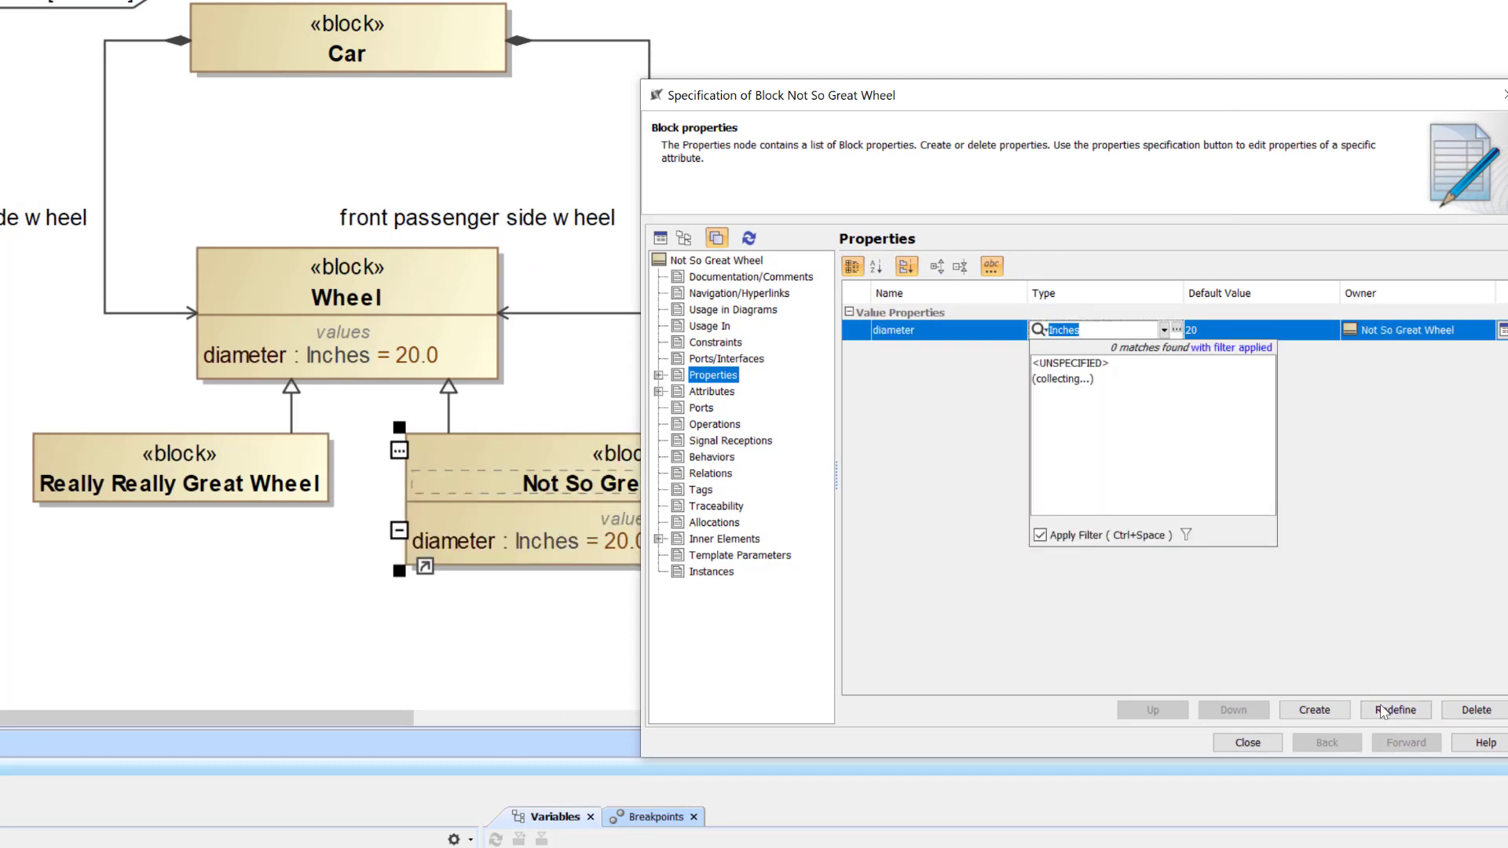
# - Clear the default value of Not So Great Wheel's redefined diameter property
pyautogui.click(1232, 335)
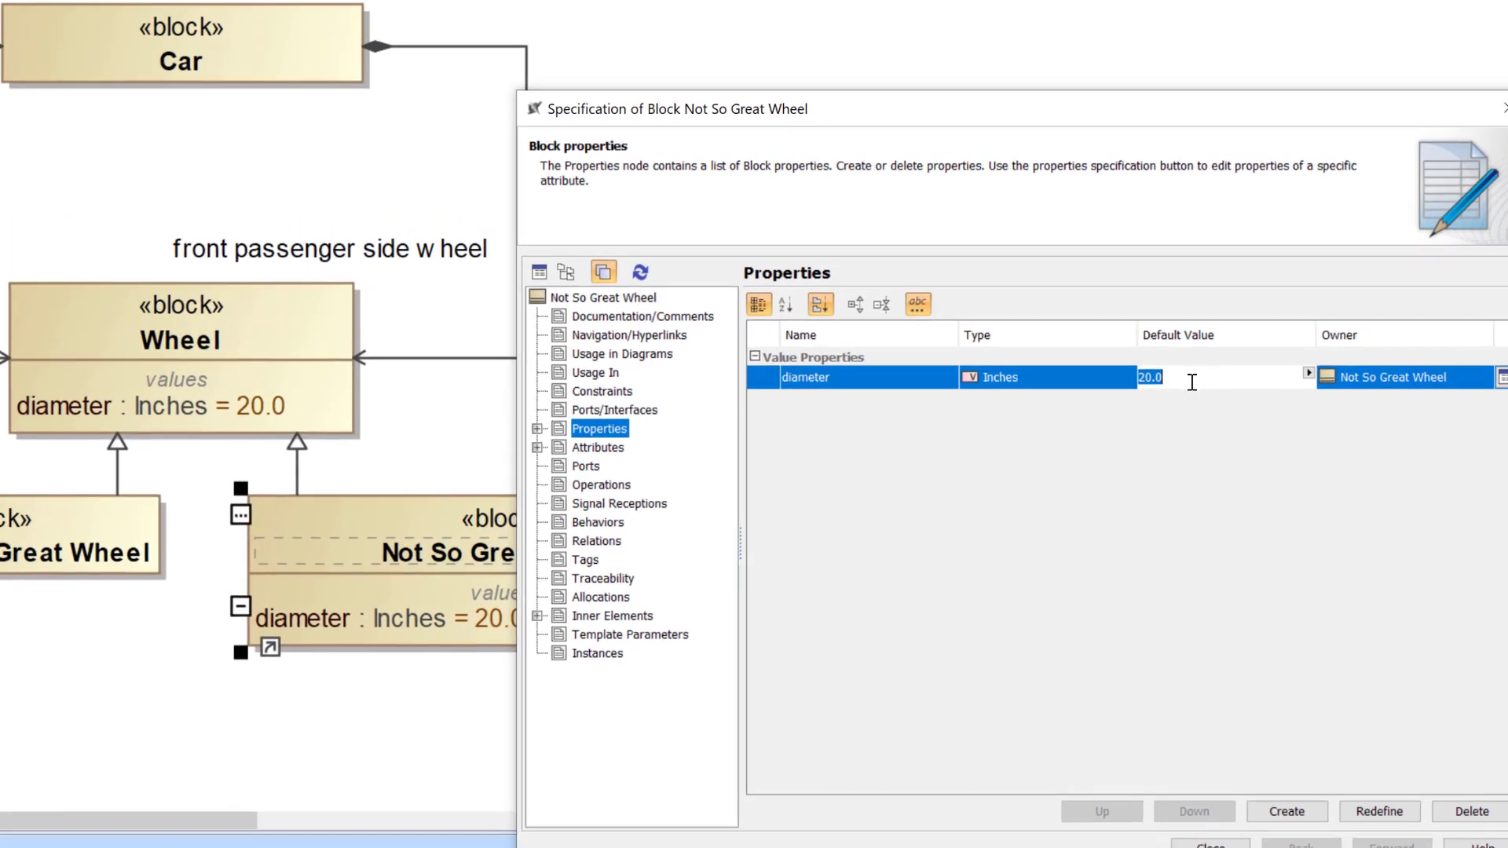
pyautogui.press('BackSpace')
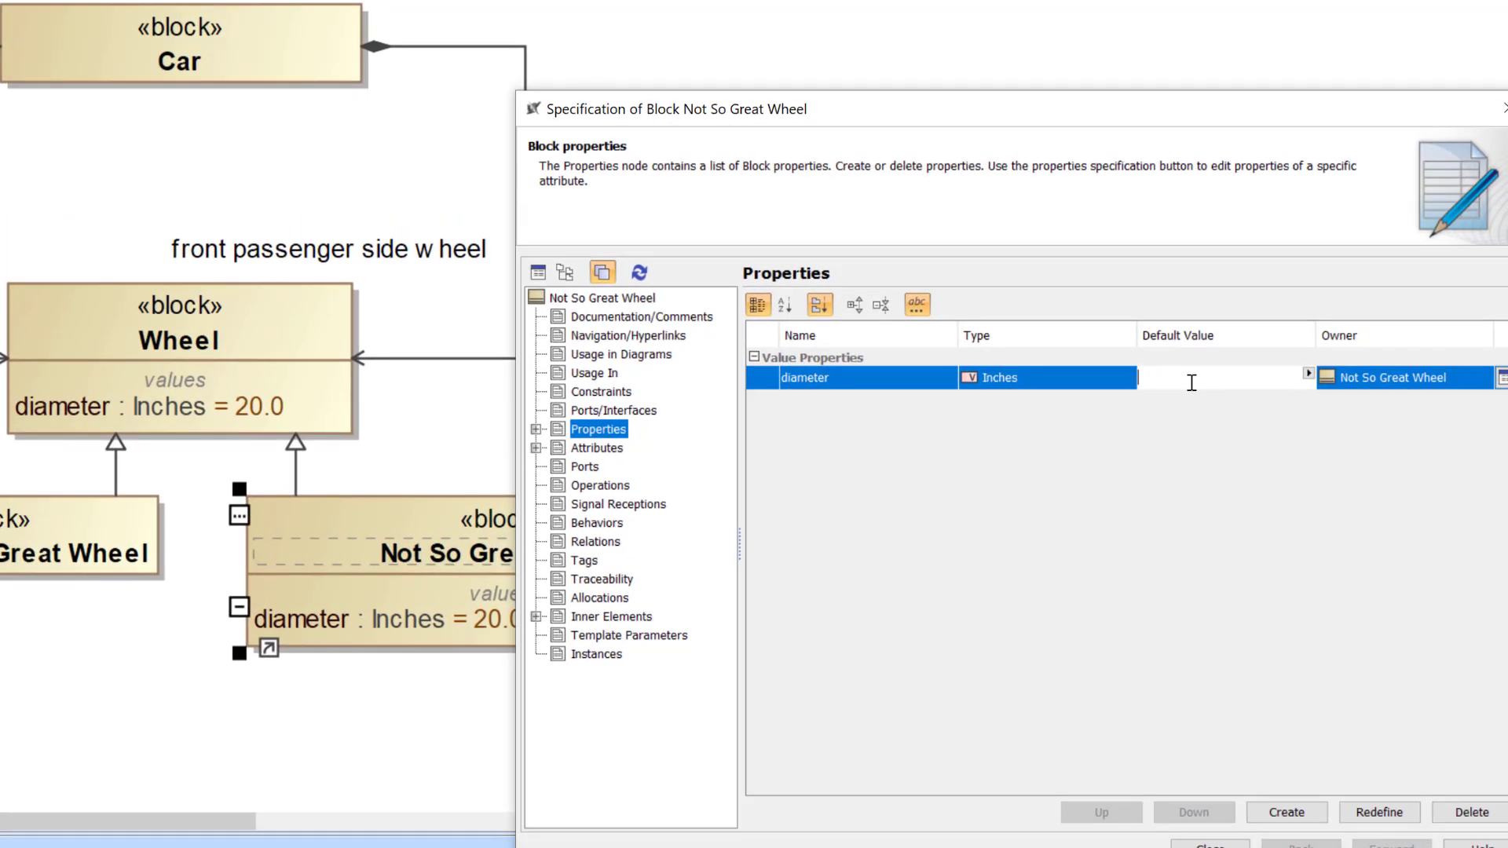
pyautogui.press('Return')
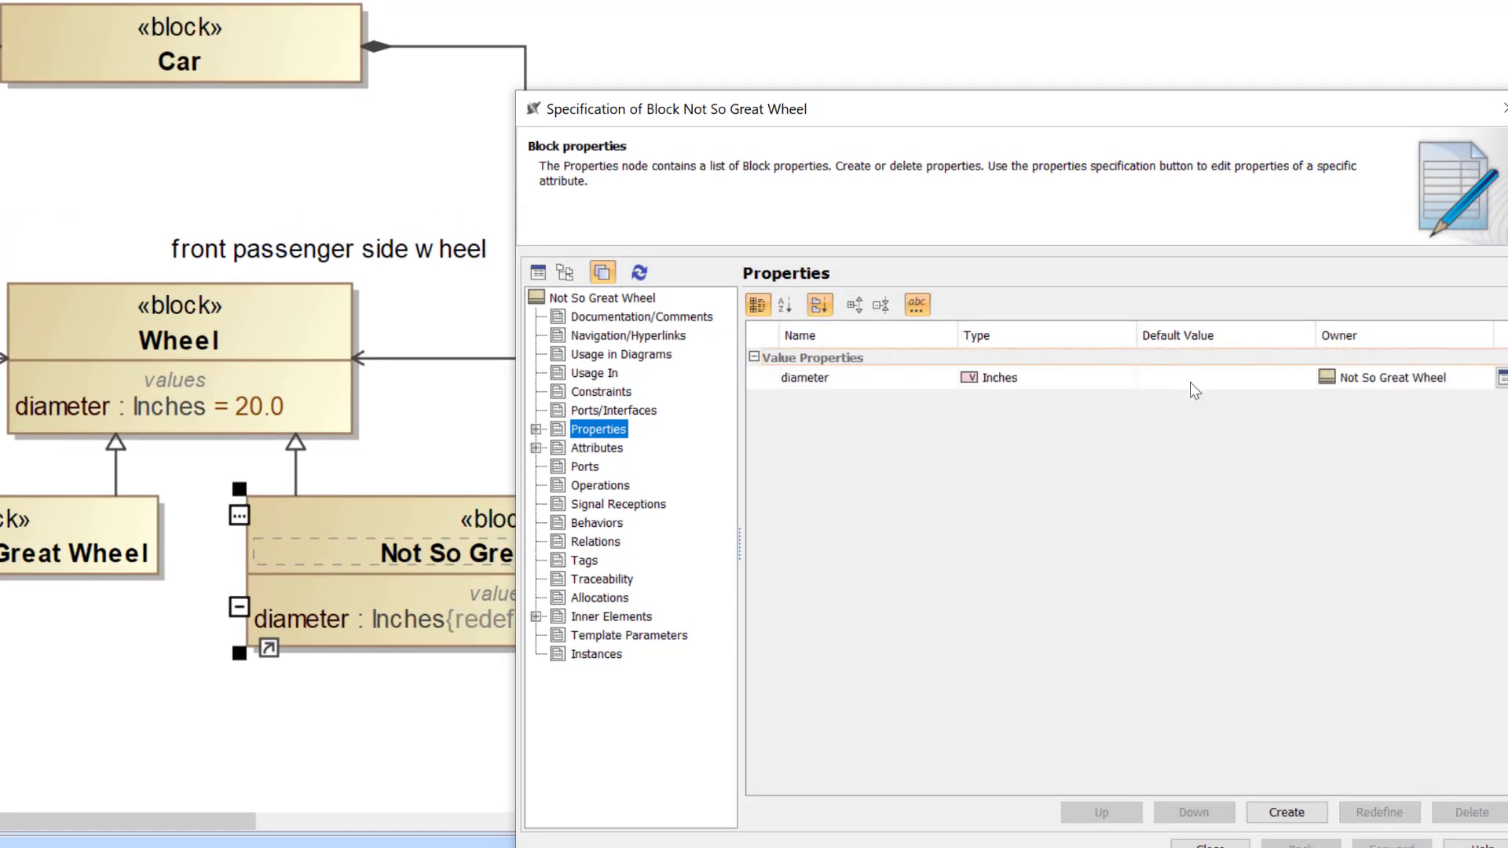
# - Set the default value of Not So Great Wheel's redefined diameter property to 15 and close the block's specification
pyautogui.click(1192, 382)
pyautogui.click(1237, 378)
pyautogui.moveTo(1237, 378); pyautogui.dragTo(1125, 370)
pyautogui.click(1123, 371)
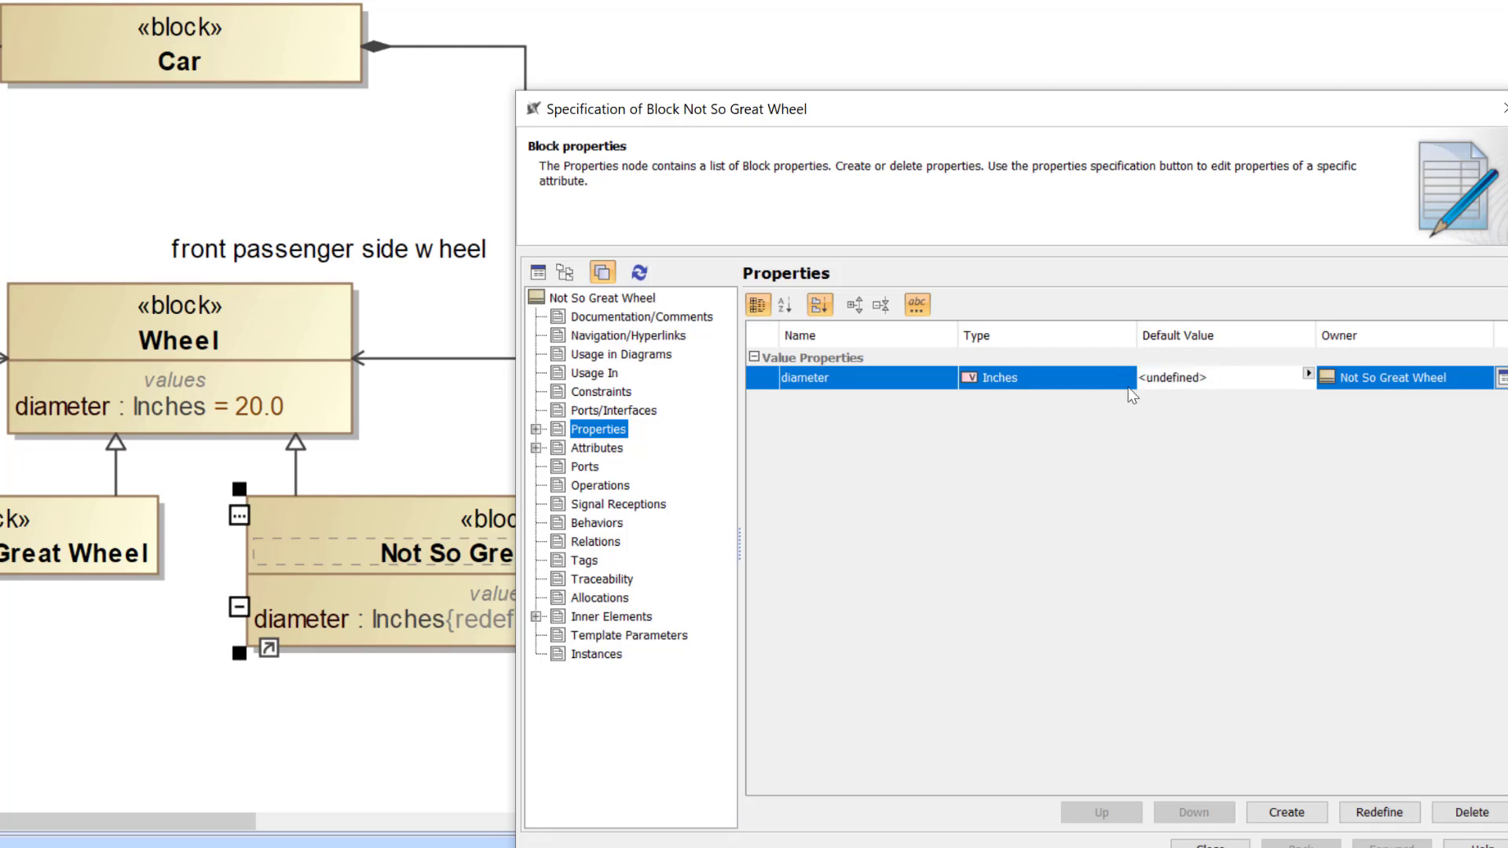
pyautogui.moveTo(1219, 377); pyautogui.dragTo(1108, 377)
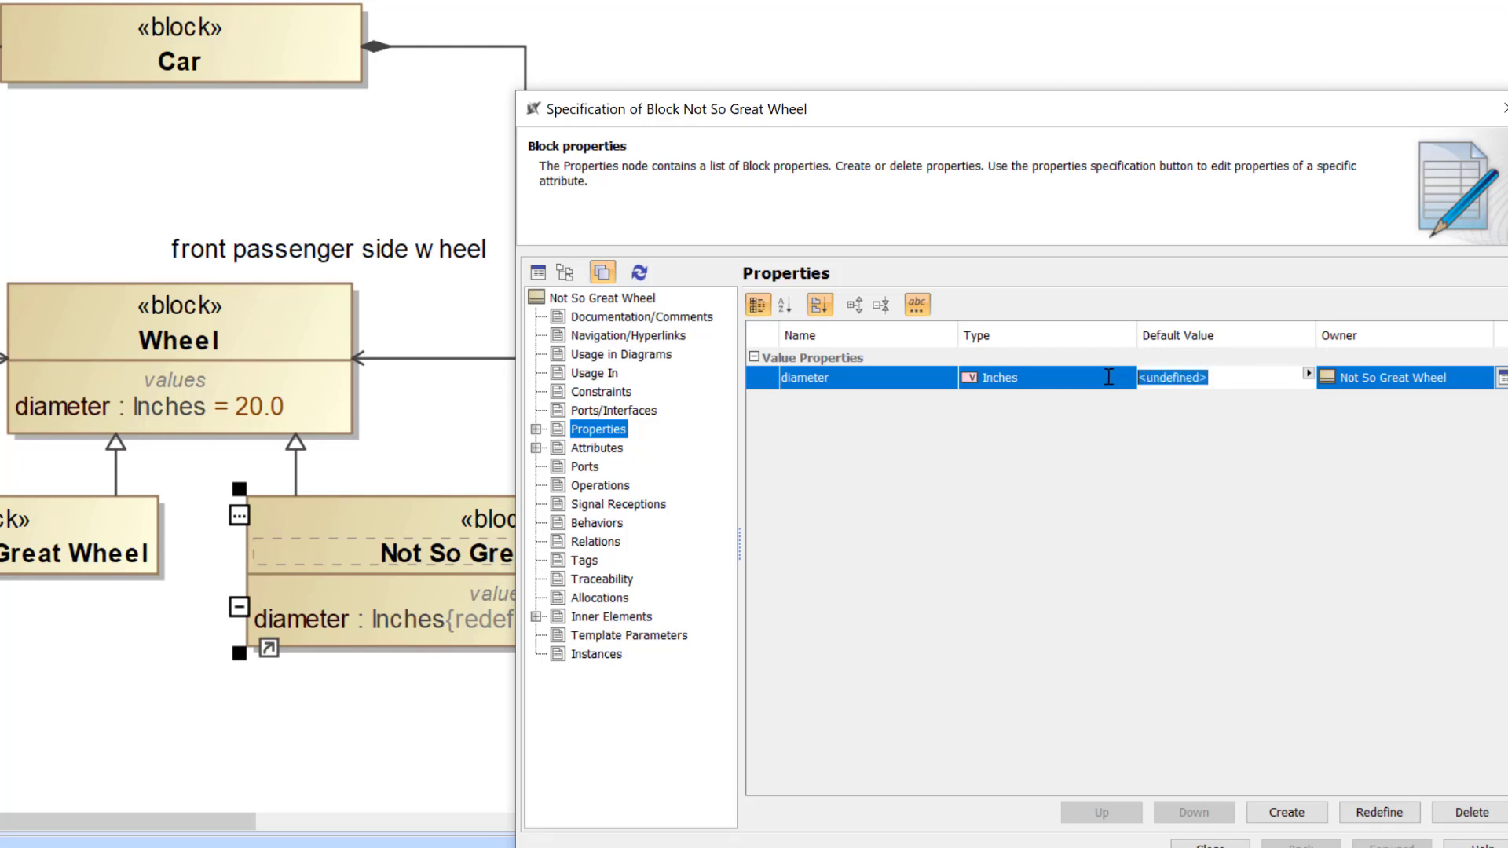
pyautogui.write('15')
pyautogui.click(1205, 842)
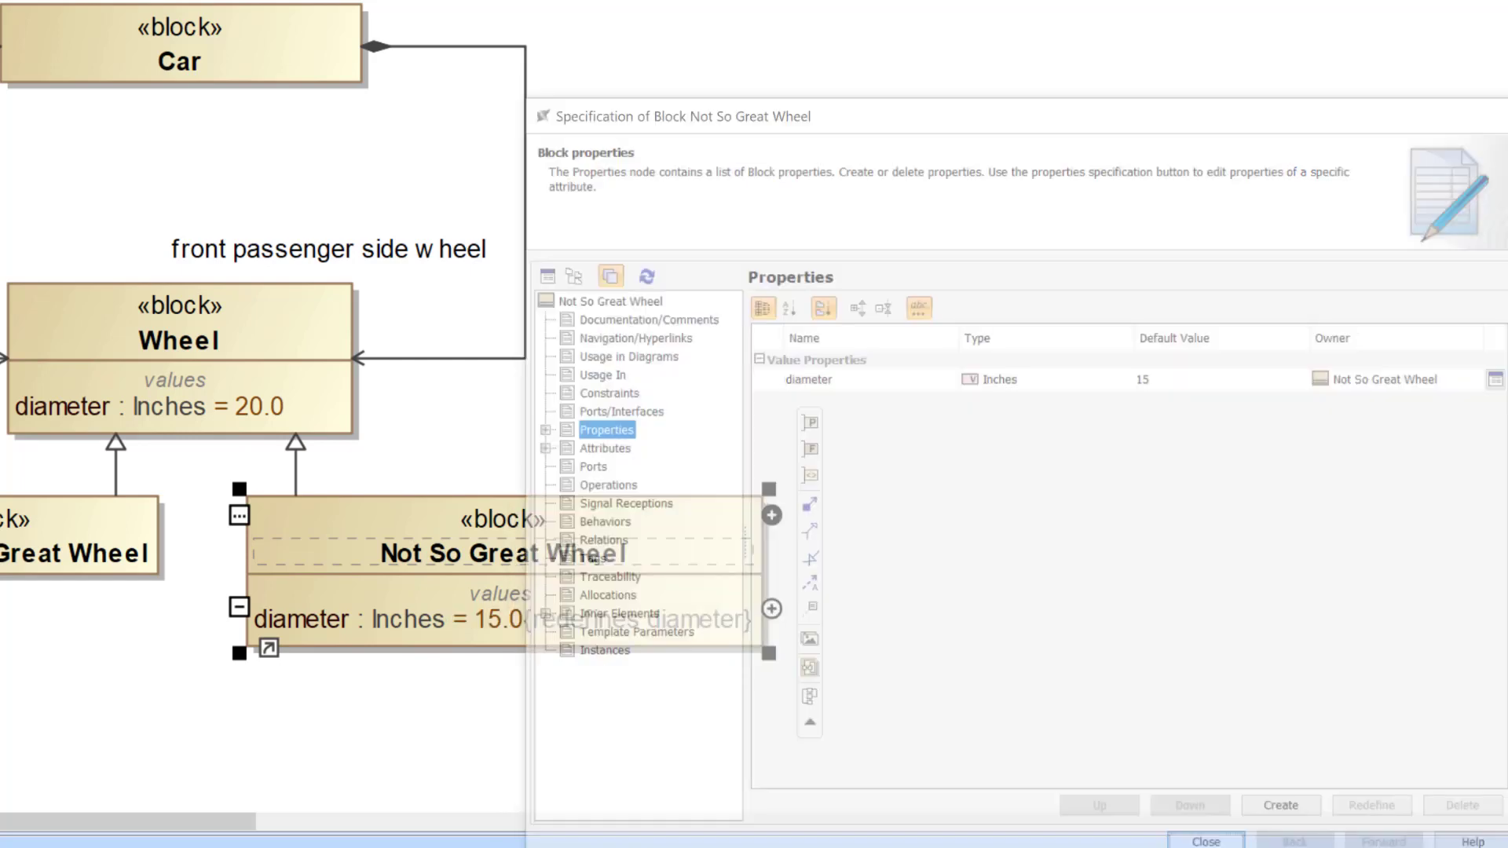
pyautogui.click(1067, 629)
# - Redefine the inherited diameter property in the Really Really Great Wheel block's specification
pyautogui.hscroll(-5, 584, 633)
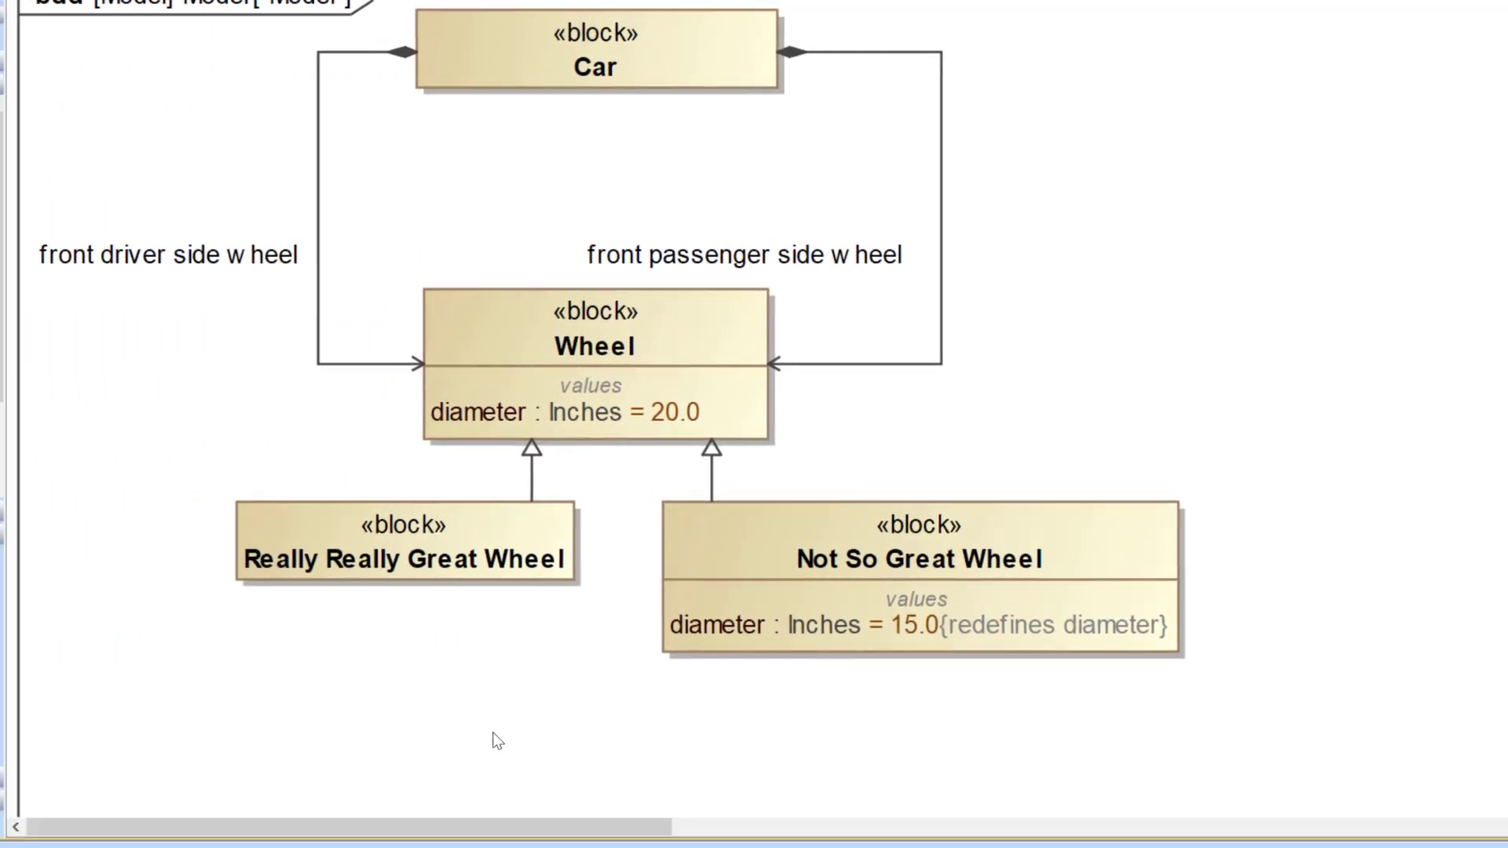
pyautogui.rightClick(443, 536)
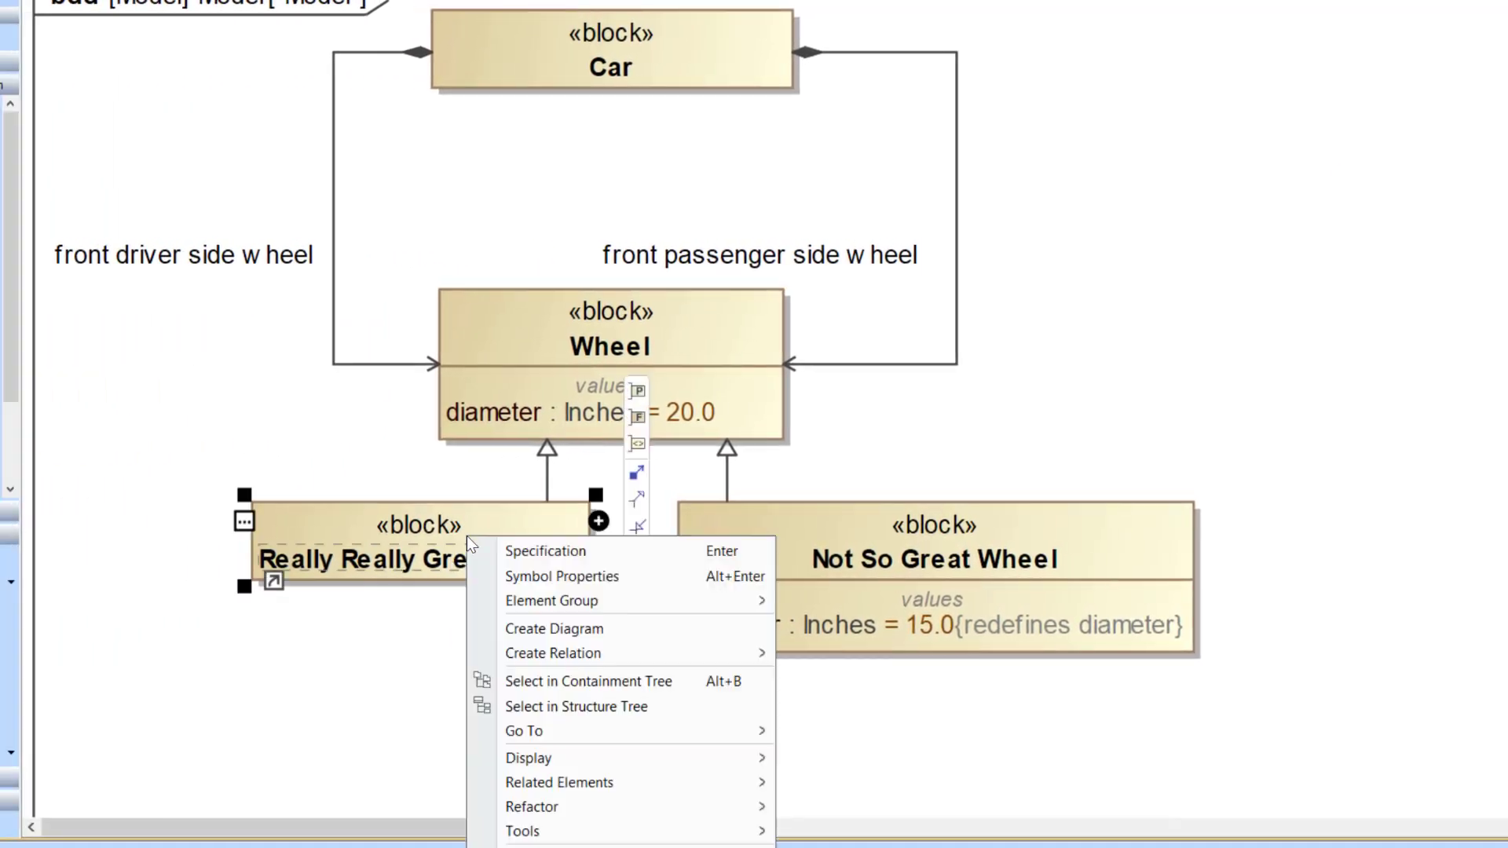
pyautogui.click(524, 552)
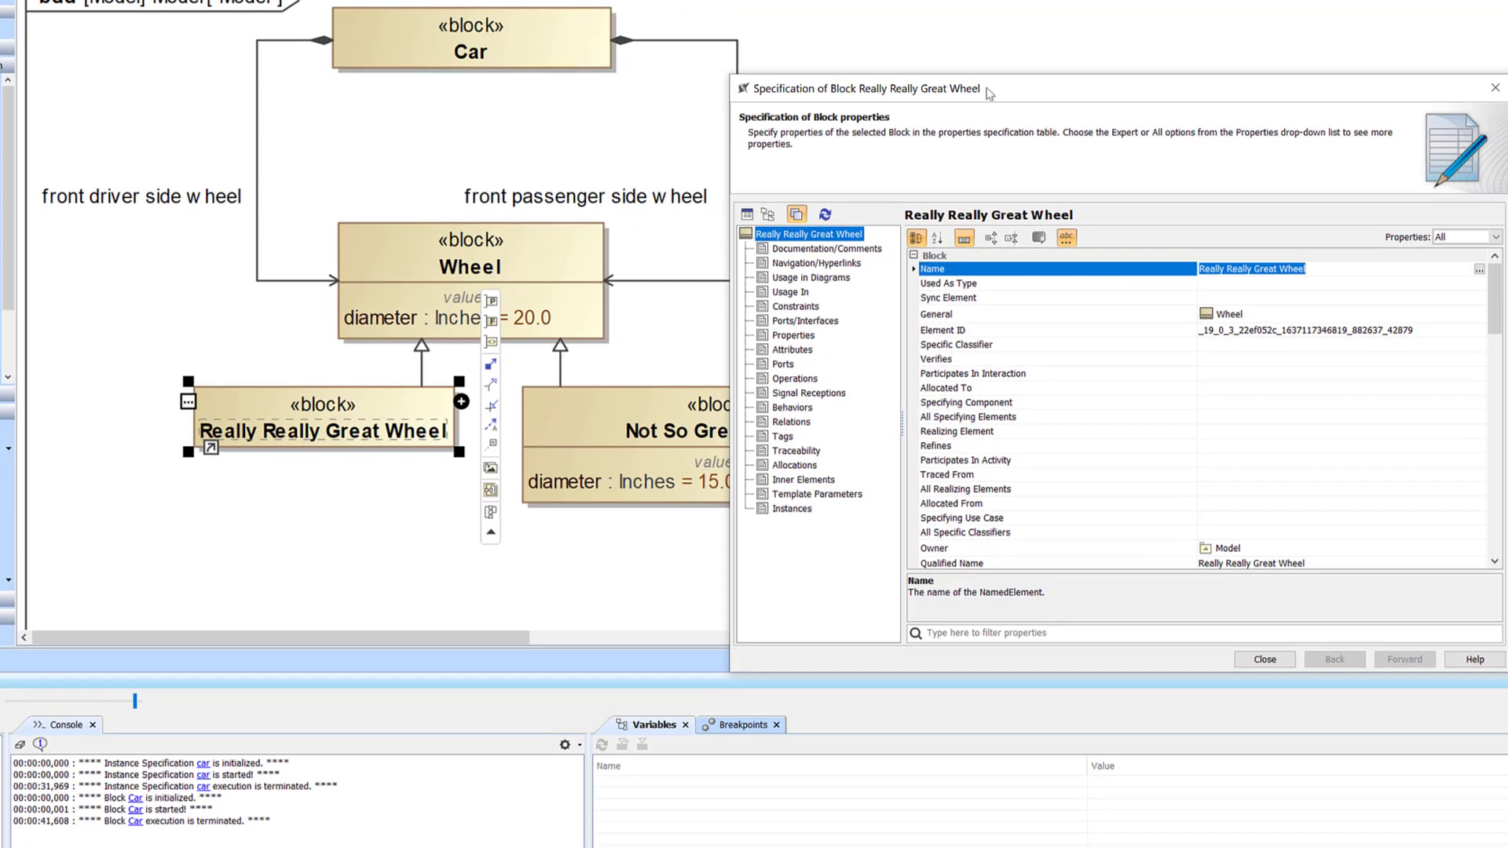
pyautogui.moveTo(1026, 94); pyautogui.dragTo(893, 93)
pyautogui.click(667, 336)
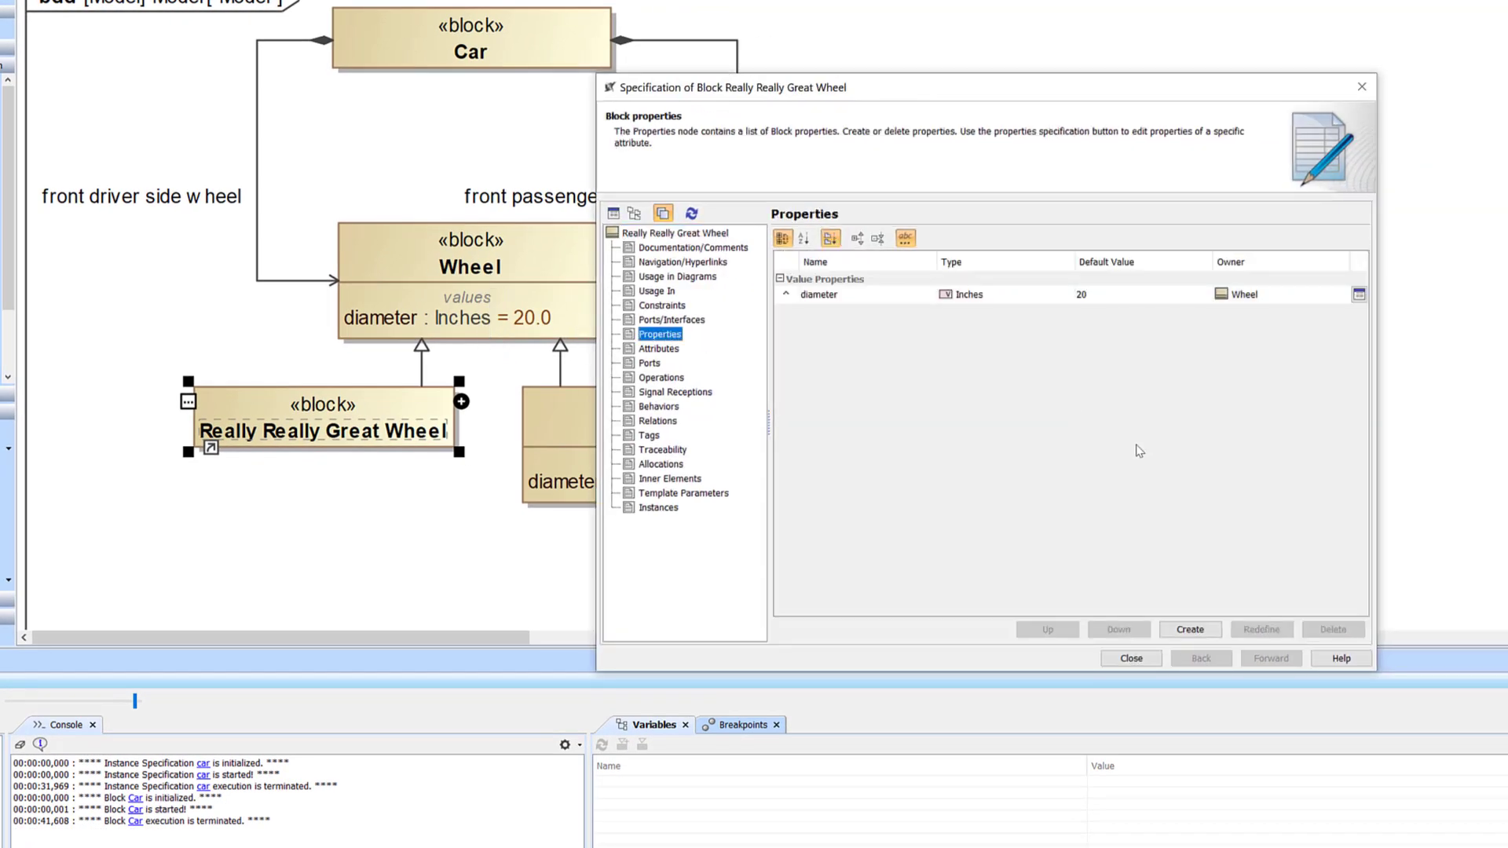
pyautogui.click(876, 295)
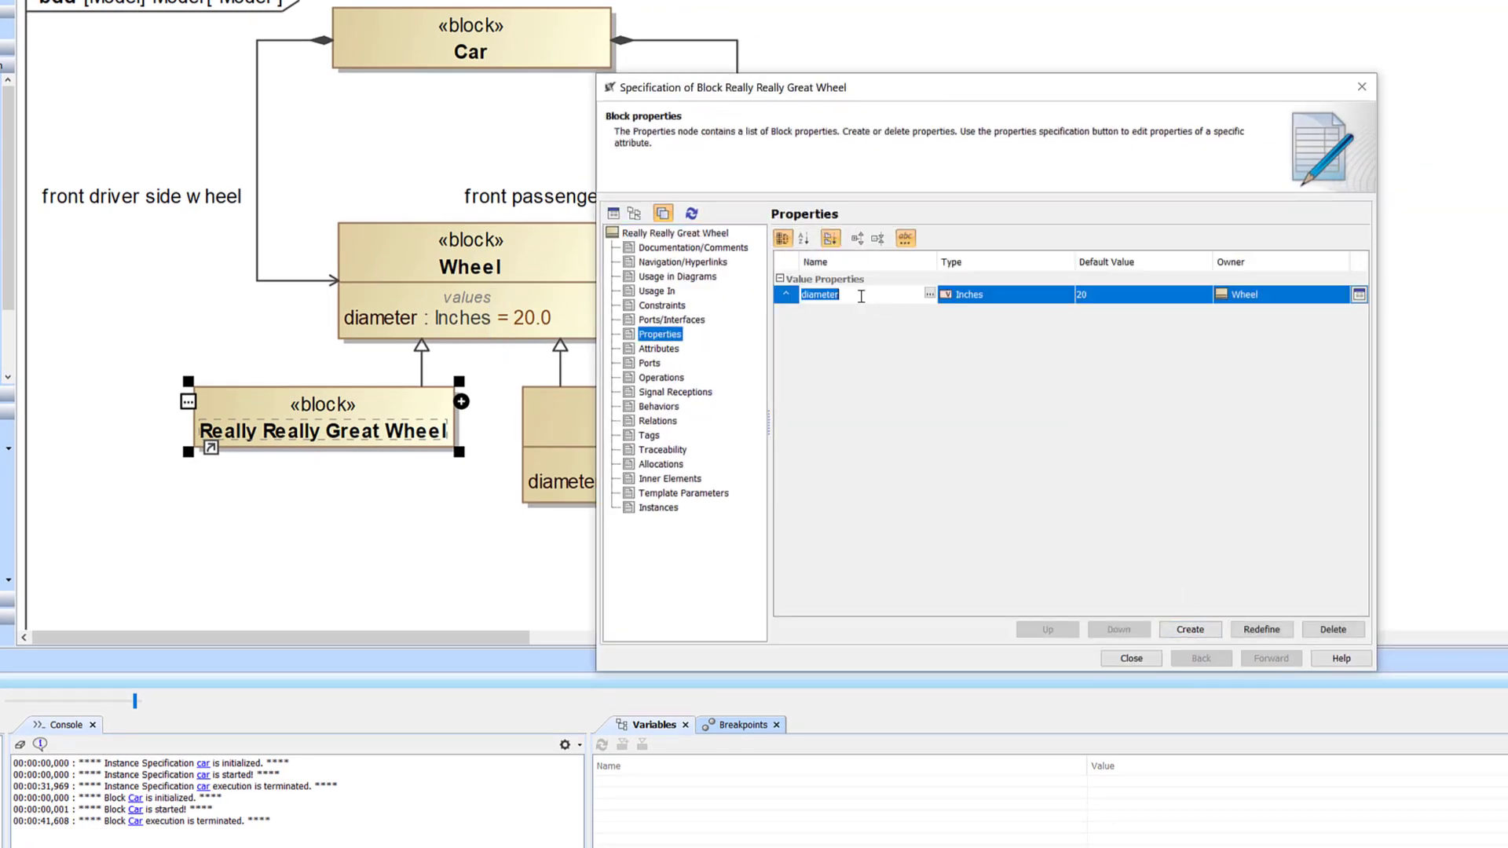
pyautogui.click(1281, 633)
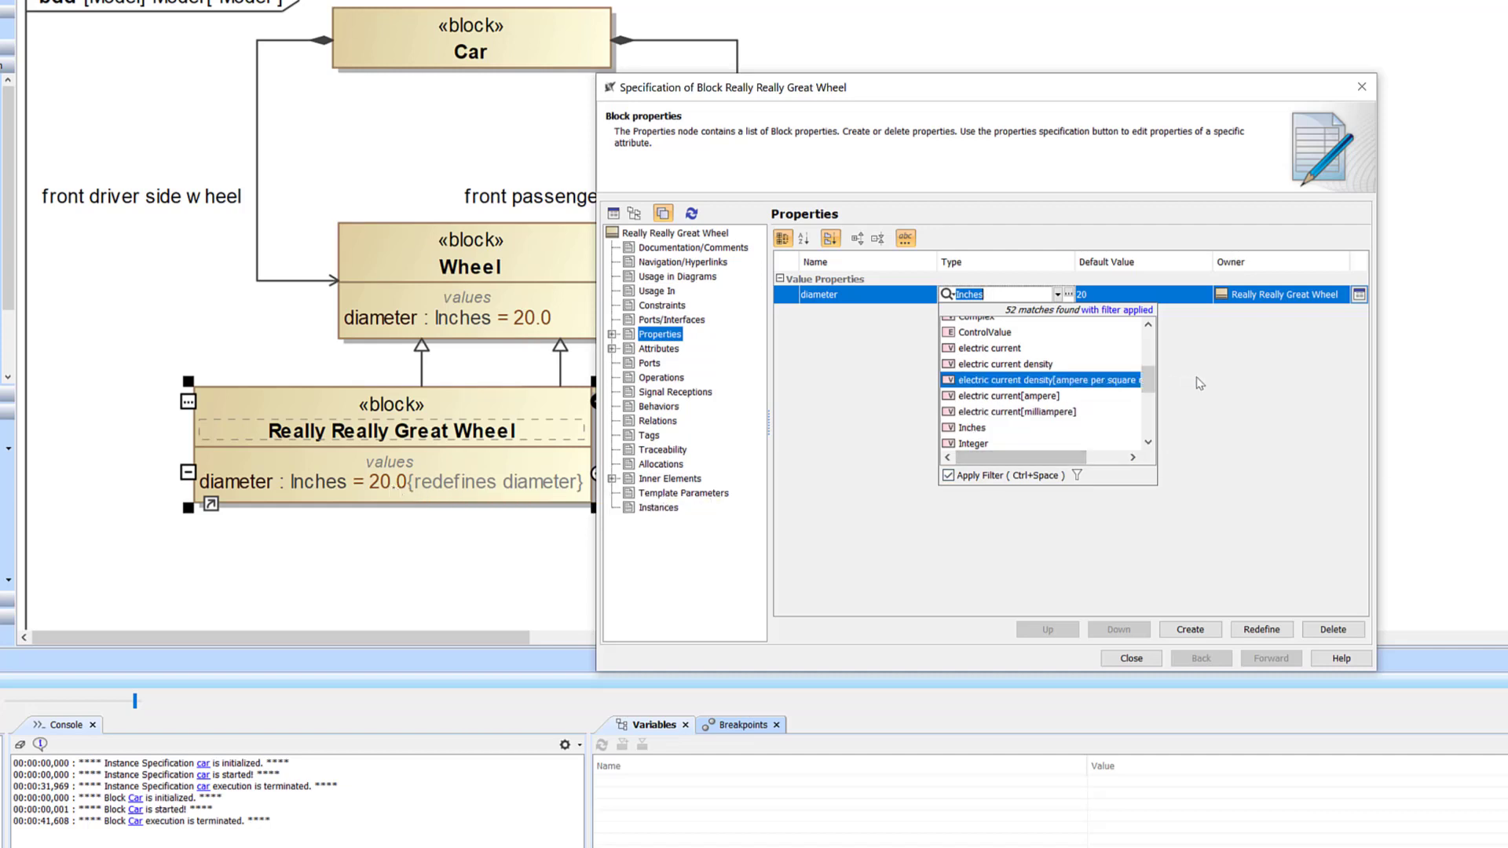
# - Set the default value of Really Really Great Wheel's redefined diameter to 22.0 and close the specification
pyautogui.click(1190, 329)
pyautogui.click(1116, 296)
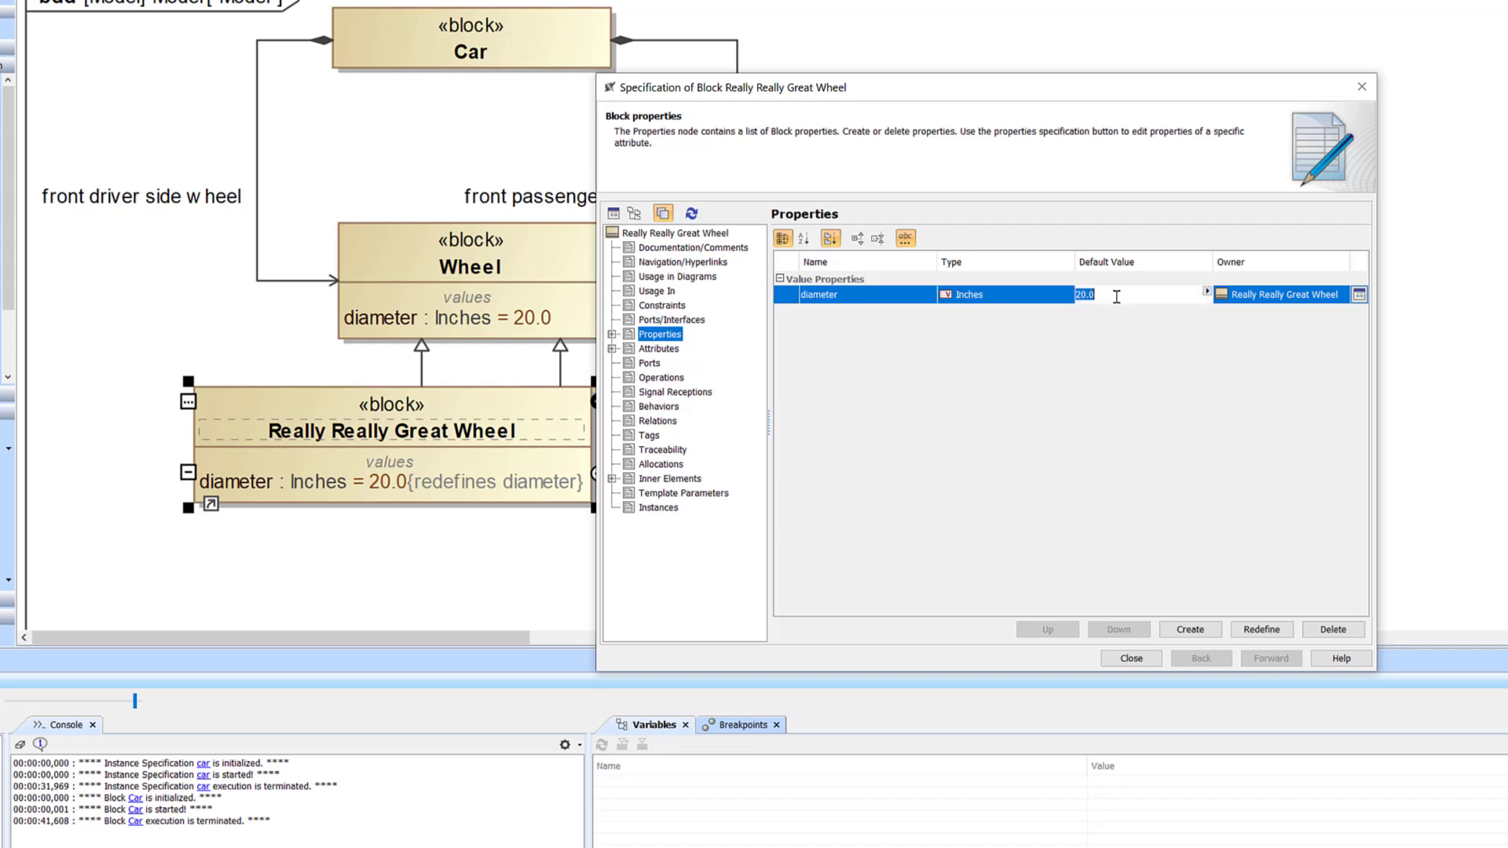
pyautogui.write('22.0')
pyautogui.click(1131, 658)
pyautogui.click(1062, 438)
# - Arrange the Really Really Great Wheel and Not So Great Wheel blocks side by side below Wheel without overlap
pyautogui.moveTo(838, 433); pyautogui.dragTo(958, 408)
pyautogui.click(994, 325)
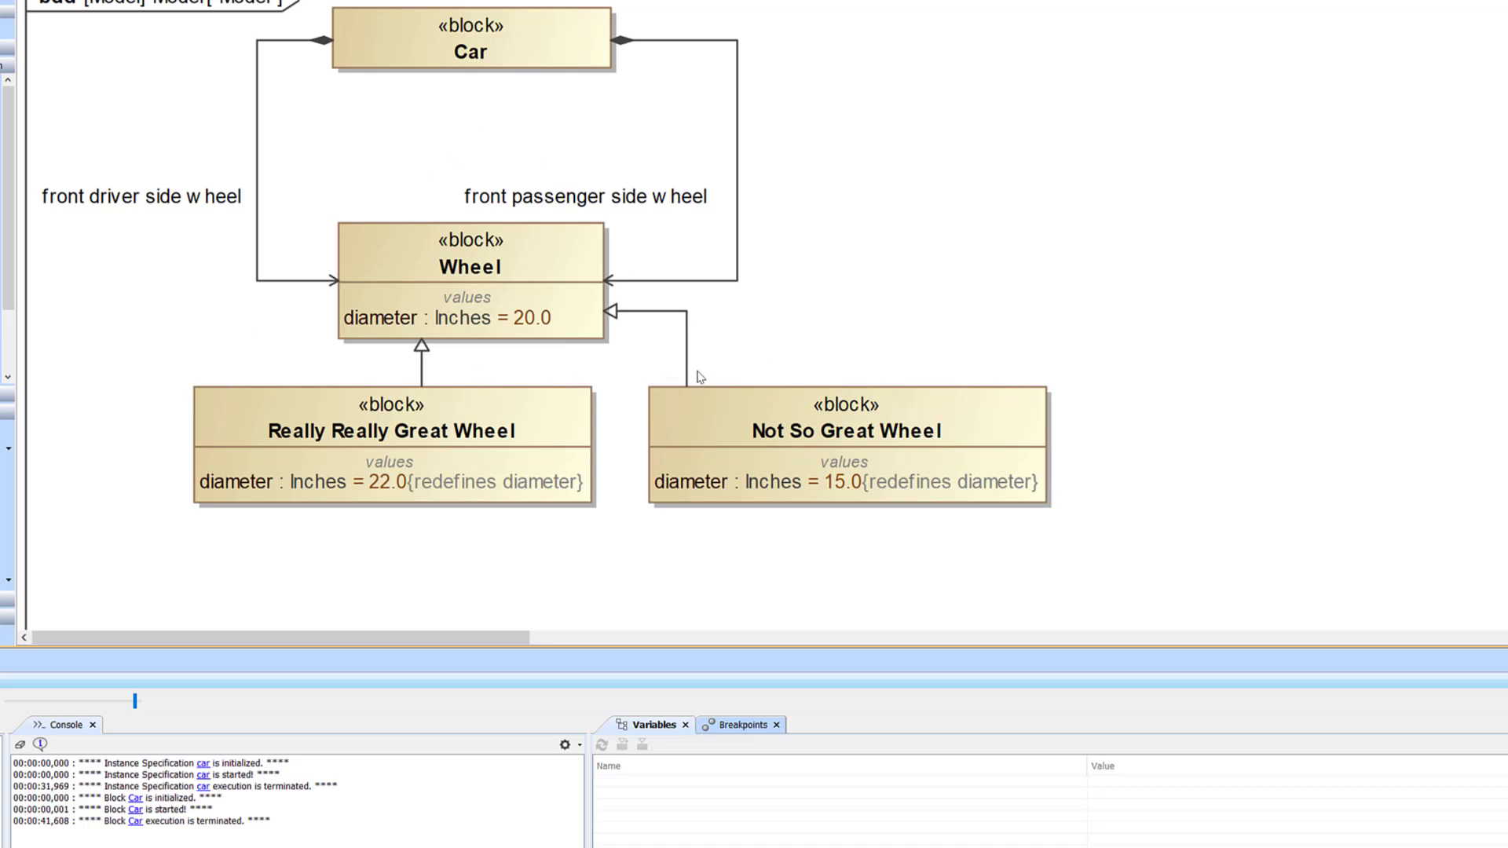
pyautogui.moveTo(675, 407); pyautogui.dragTo(627, 407)
pyautogui.moveTo(412, 454); pyautogui.dragTo(346, 450)
pyautogui.click(853, 289)
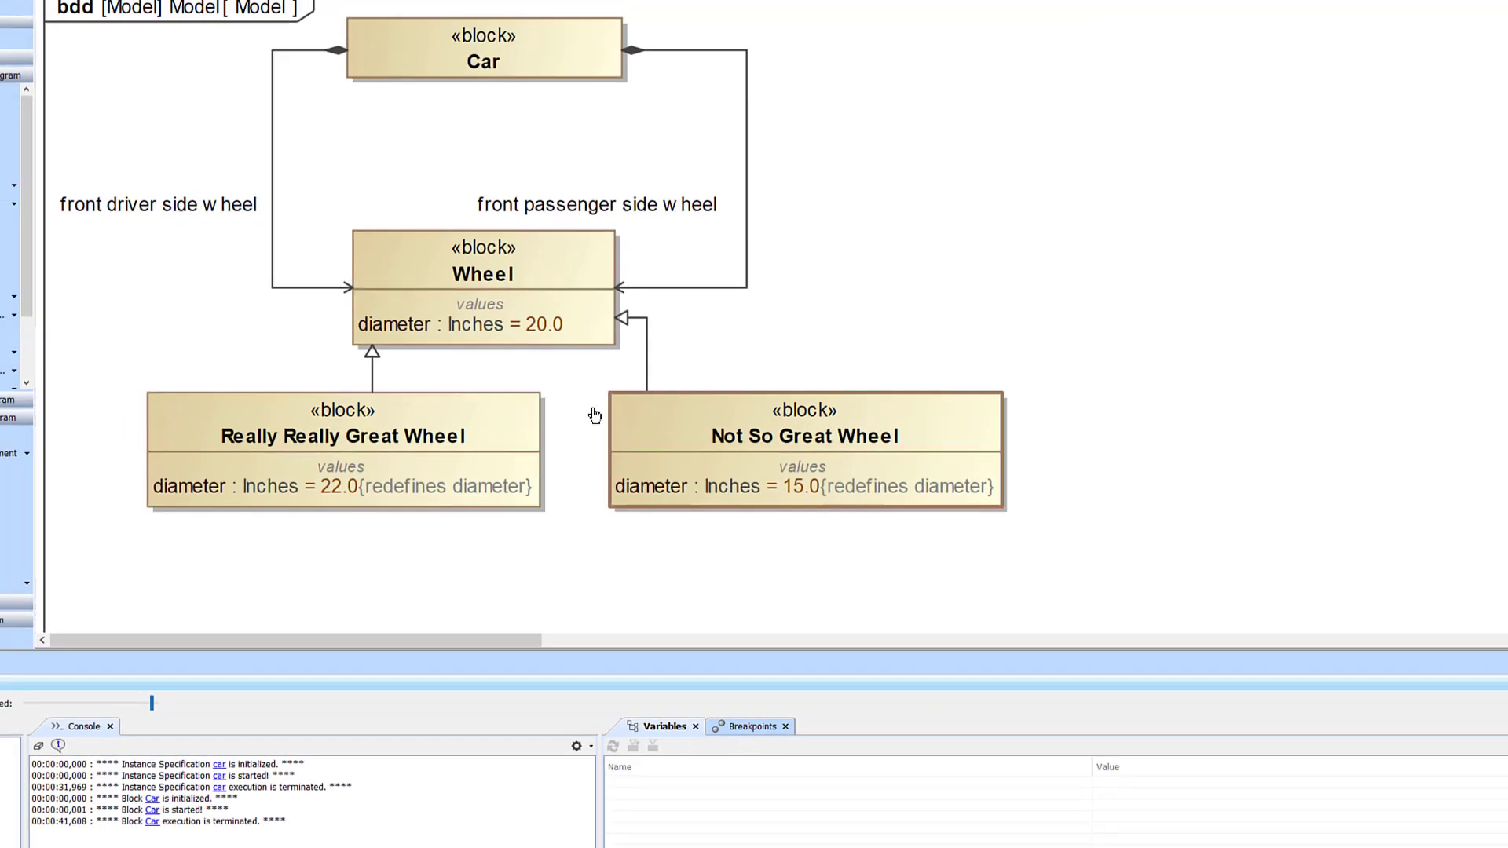
pyautogui.moveTo(644, 400); pyautogui.dragTo(581, 400)
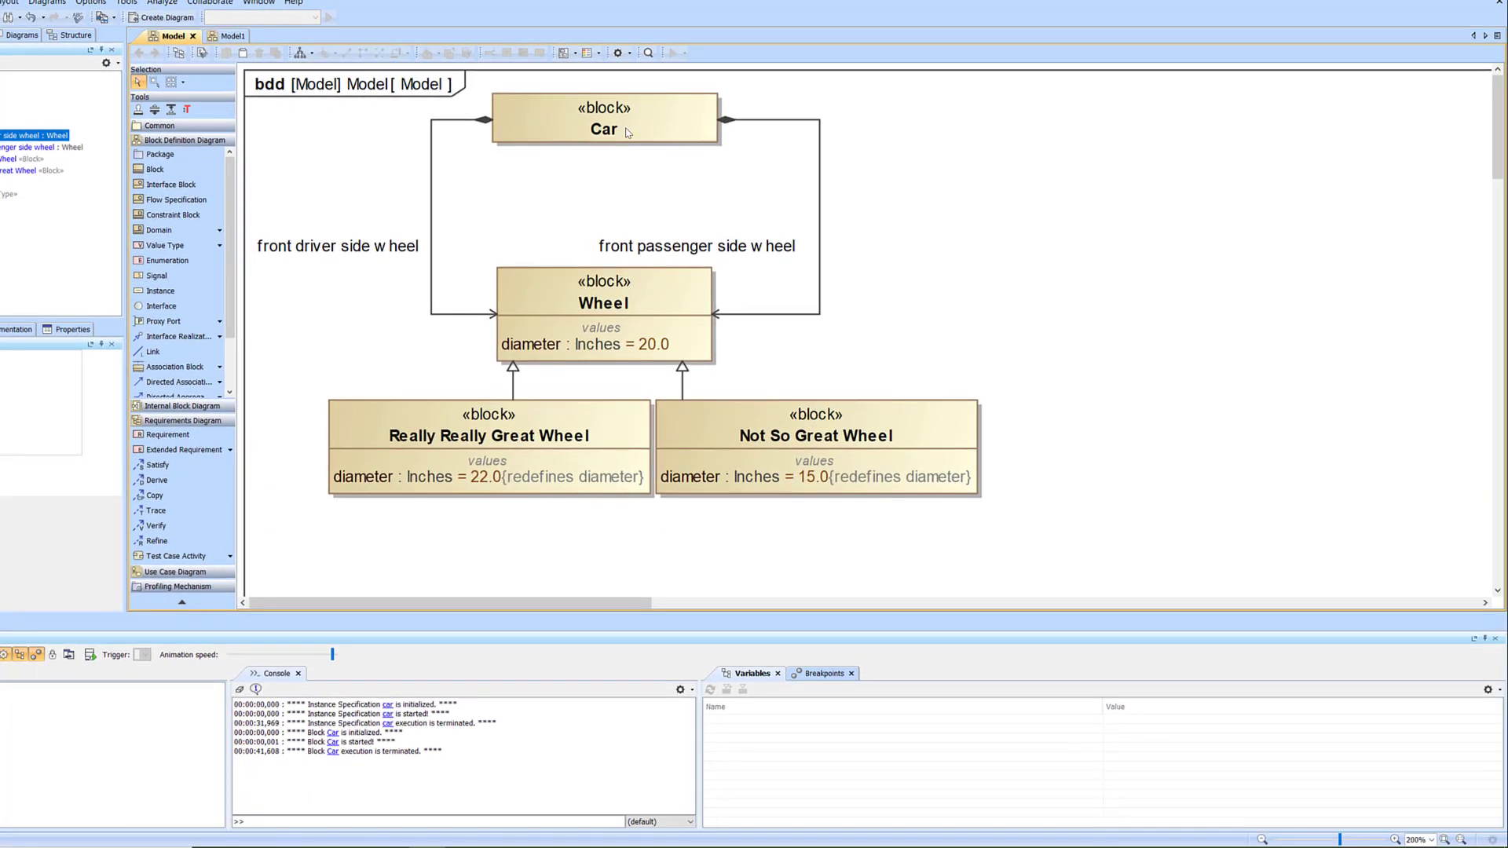
# - Run a simulation of the Car block and inspect the diameter of both front wheel parts
pyautogui.rightClick(620, 136)
pyautogui.moveTo(771, 398)
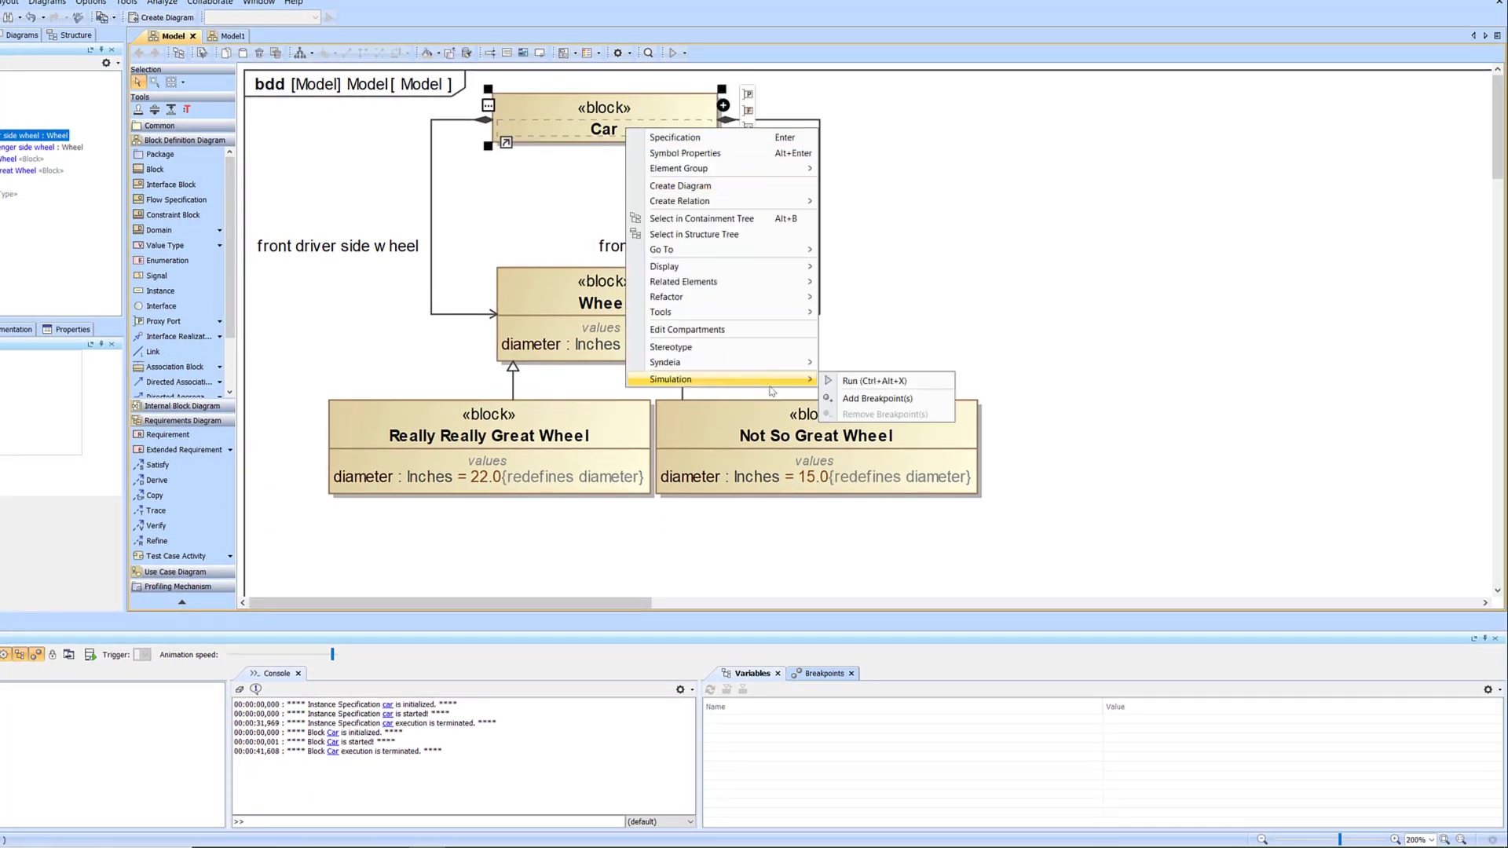
pyautogui.click(872, 381)
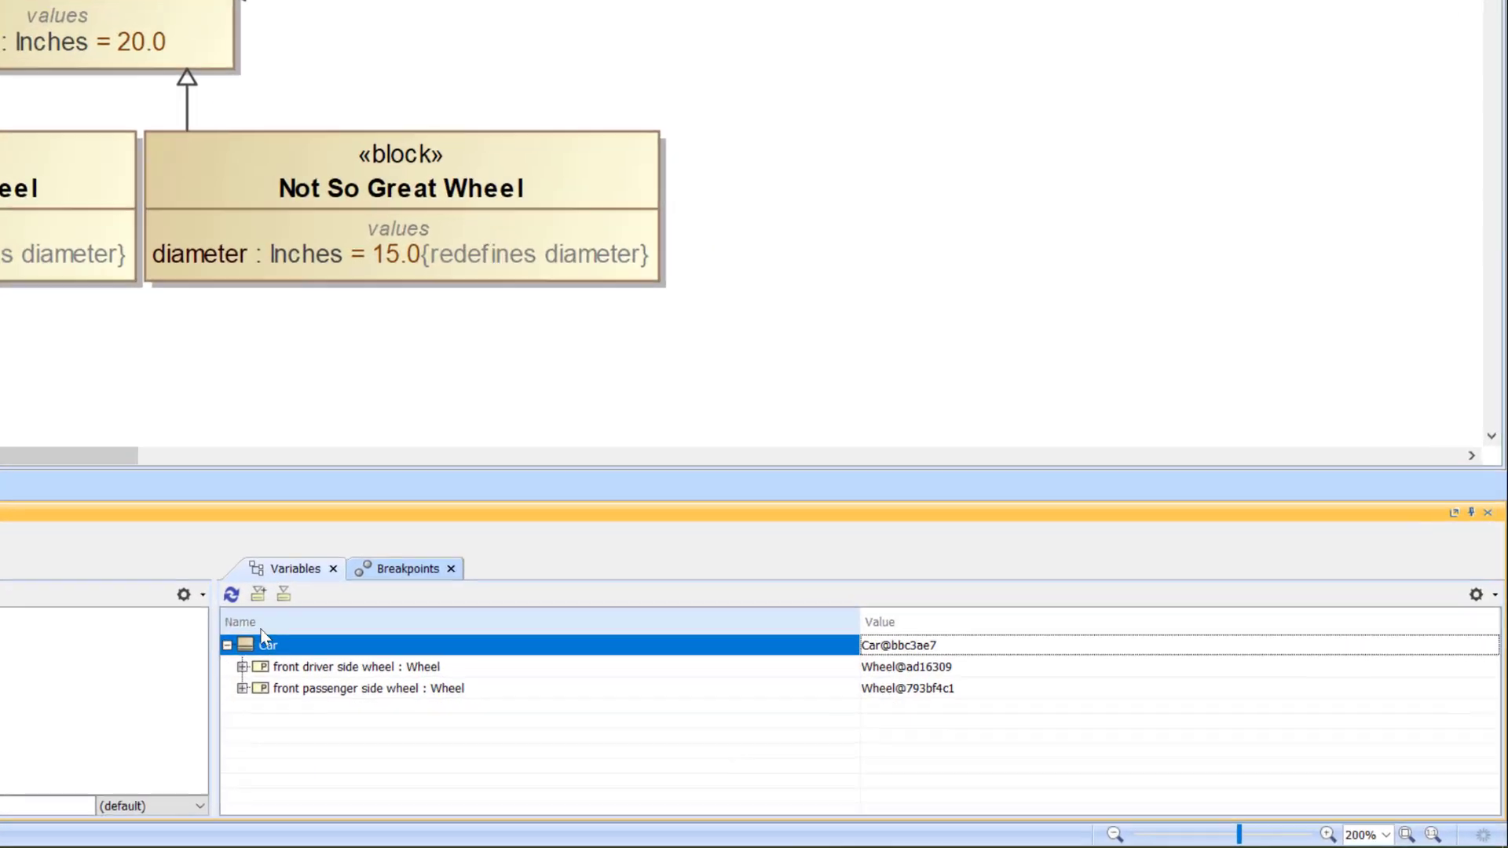
pyautogui.click(658, 726)
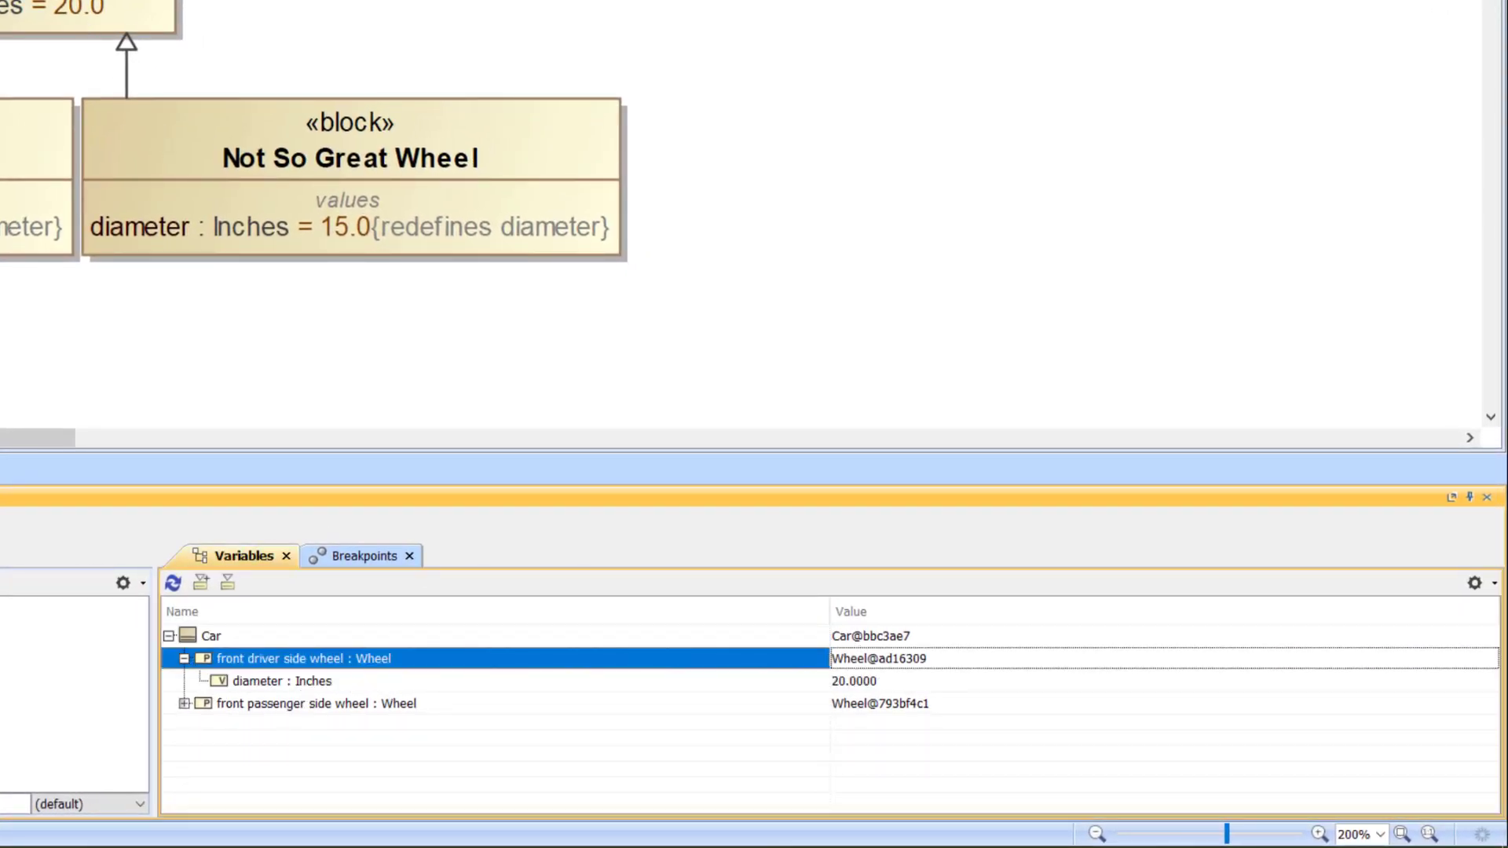
pyautogui.click(94, 341)
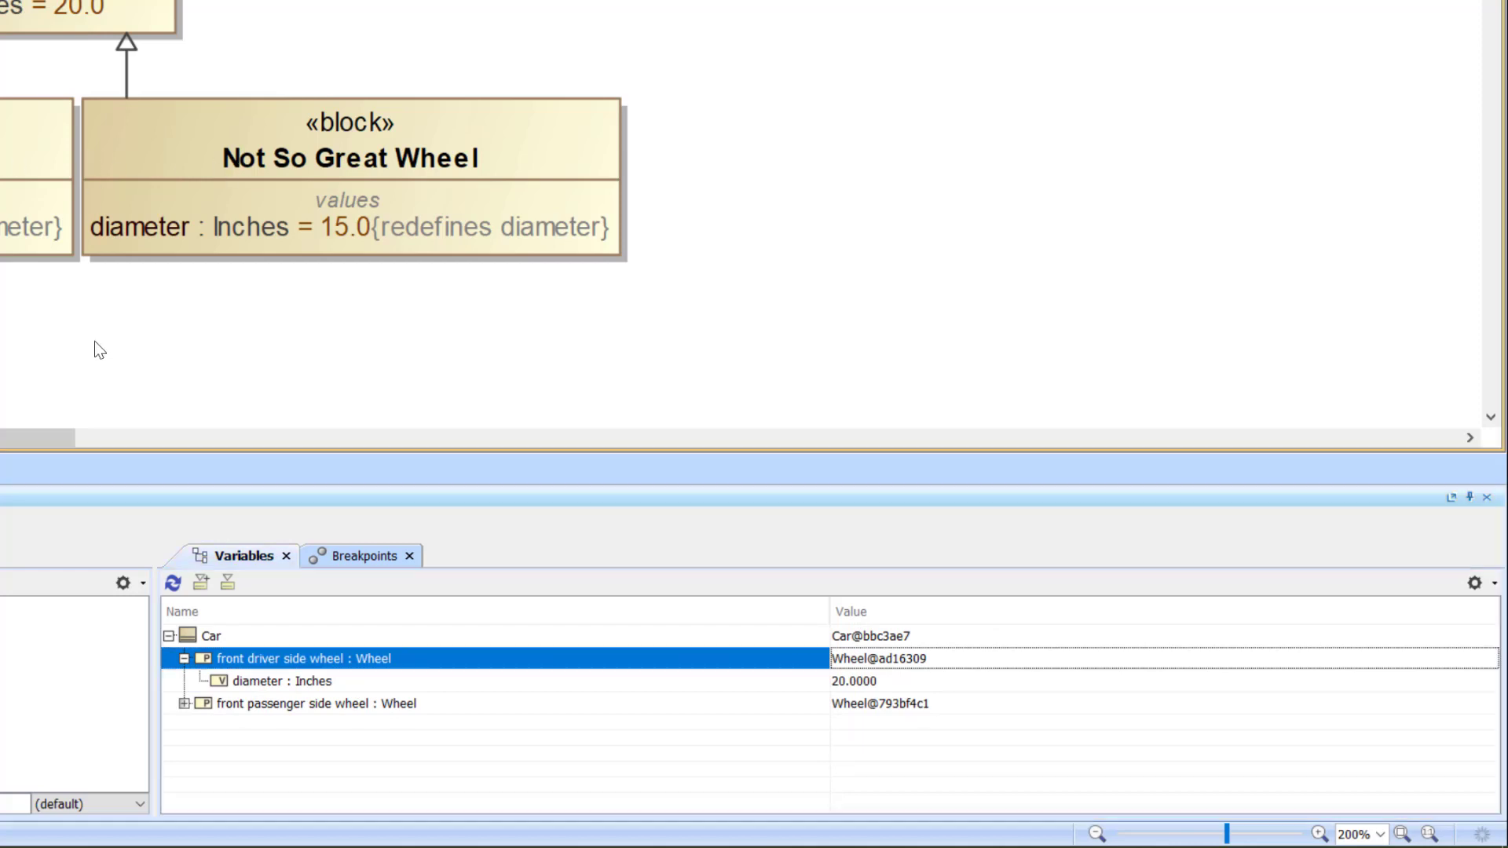
pyautogui.click(186, 703)
pyautogui.click(148, 381)
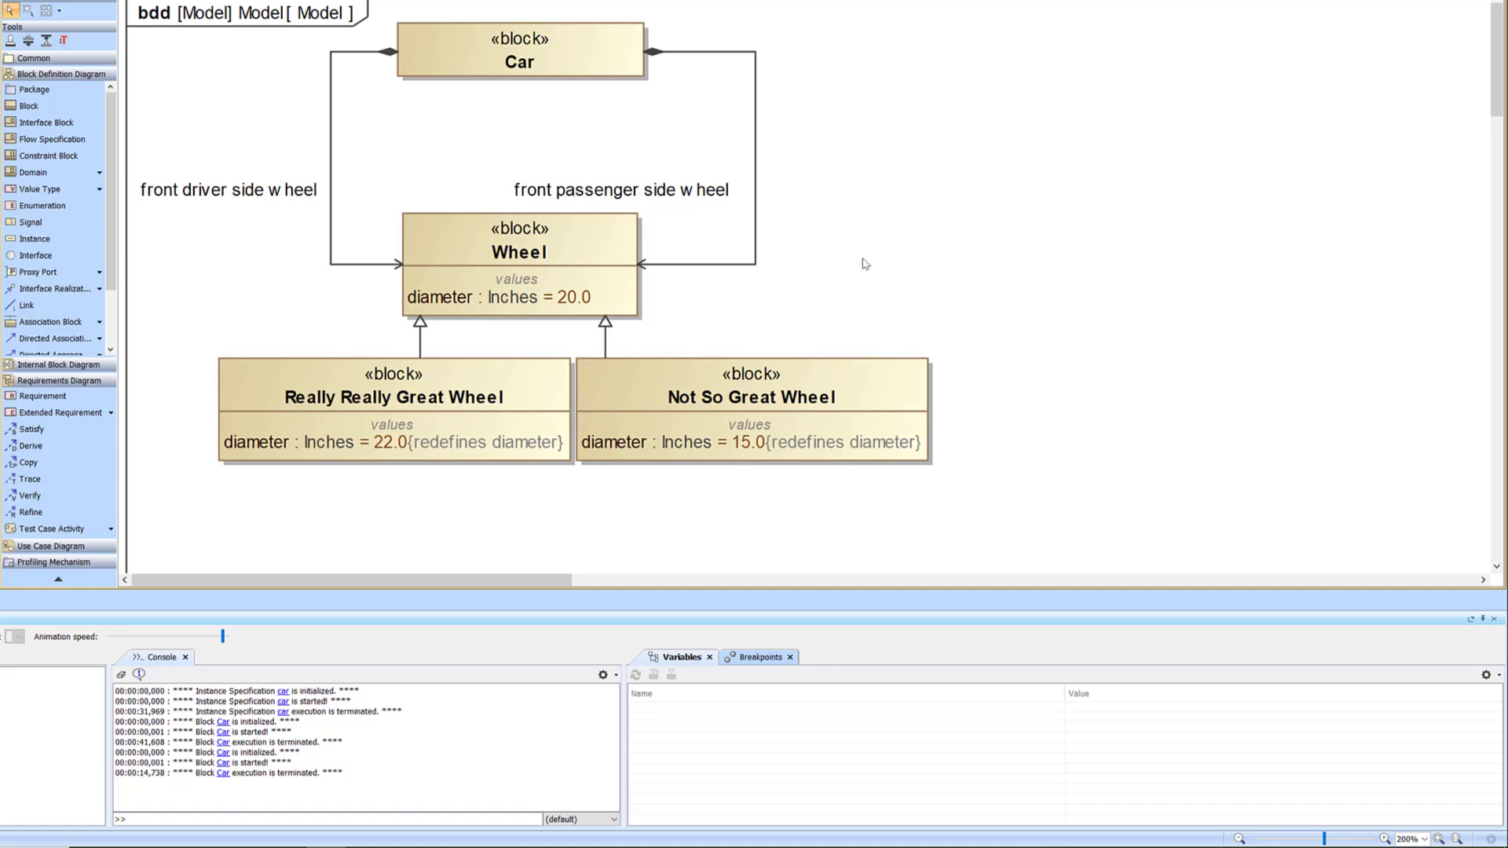
# - Open automatic instantiation for the Car block, select the front driver side wheel part and move the dialog clear of the diagram
pyautogui.rightClick(562, 40)
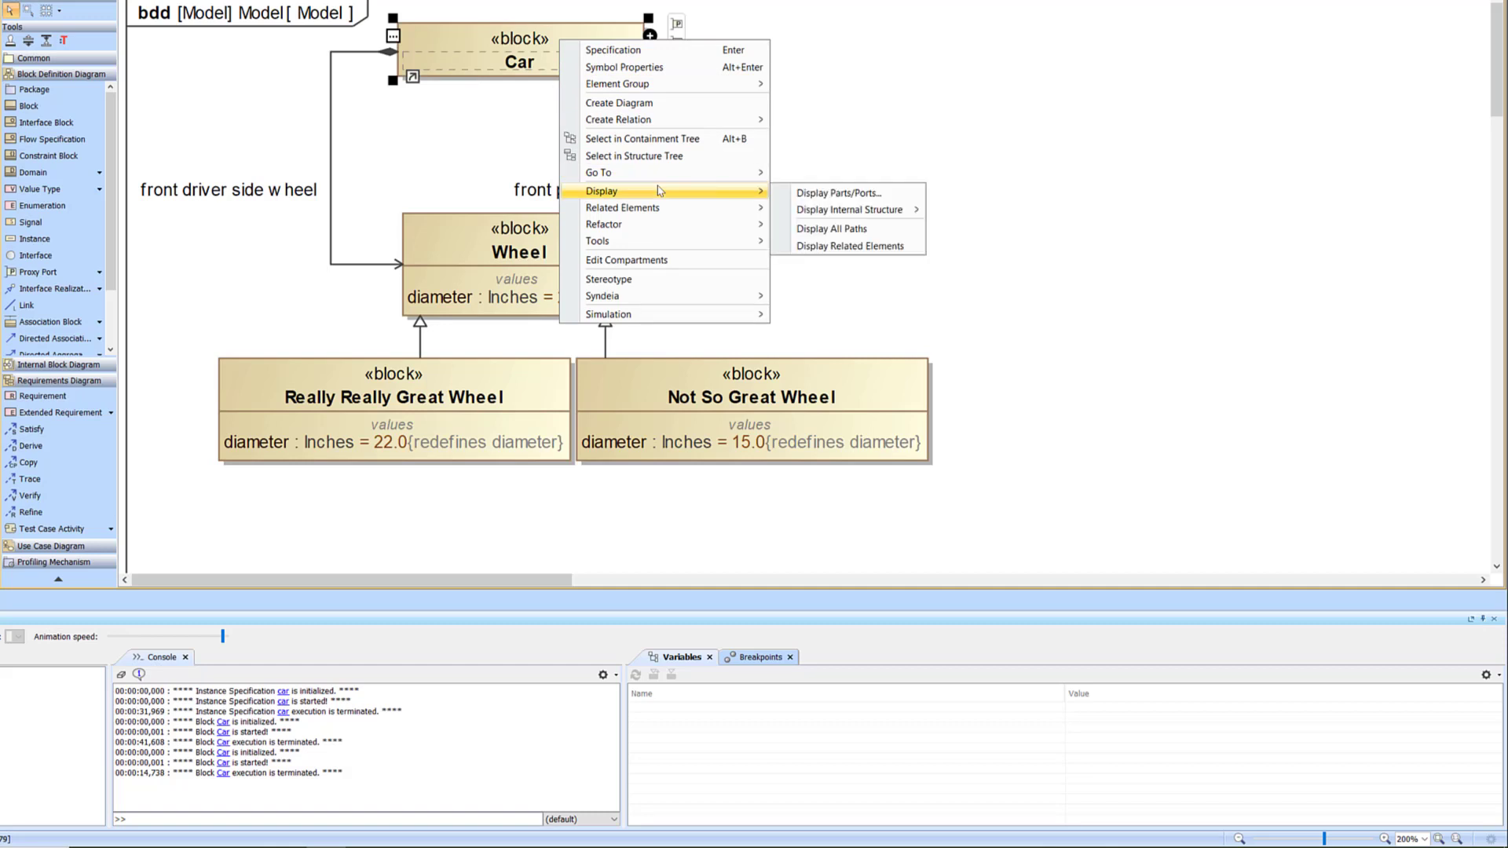
pyautogui.moveTo(662, 246)
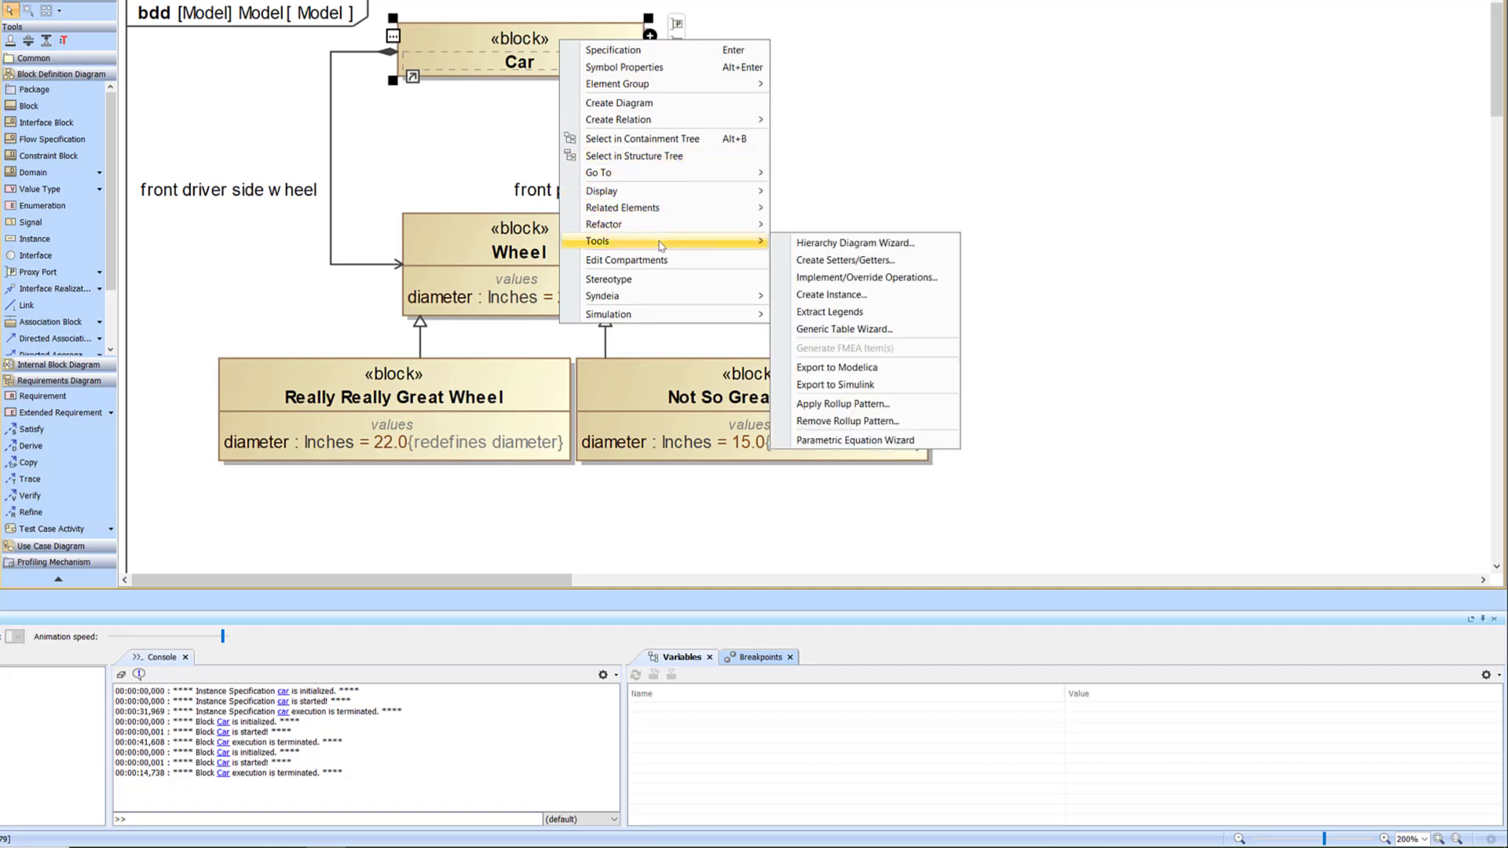
pyautogui.click(854, 300)
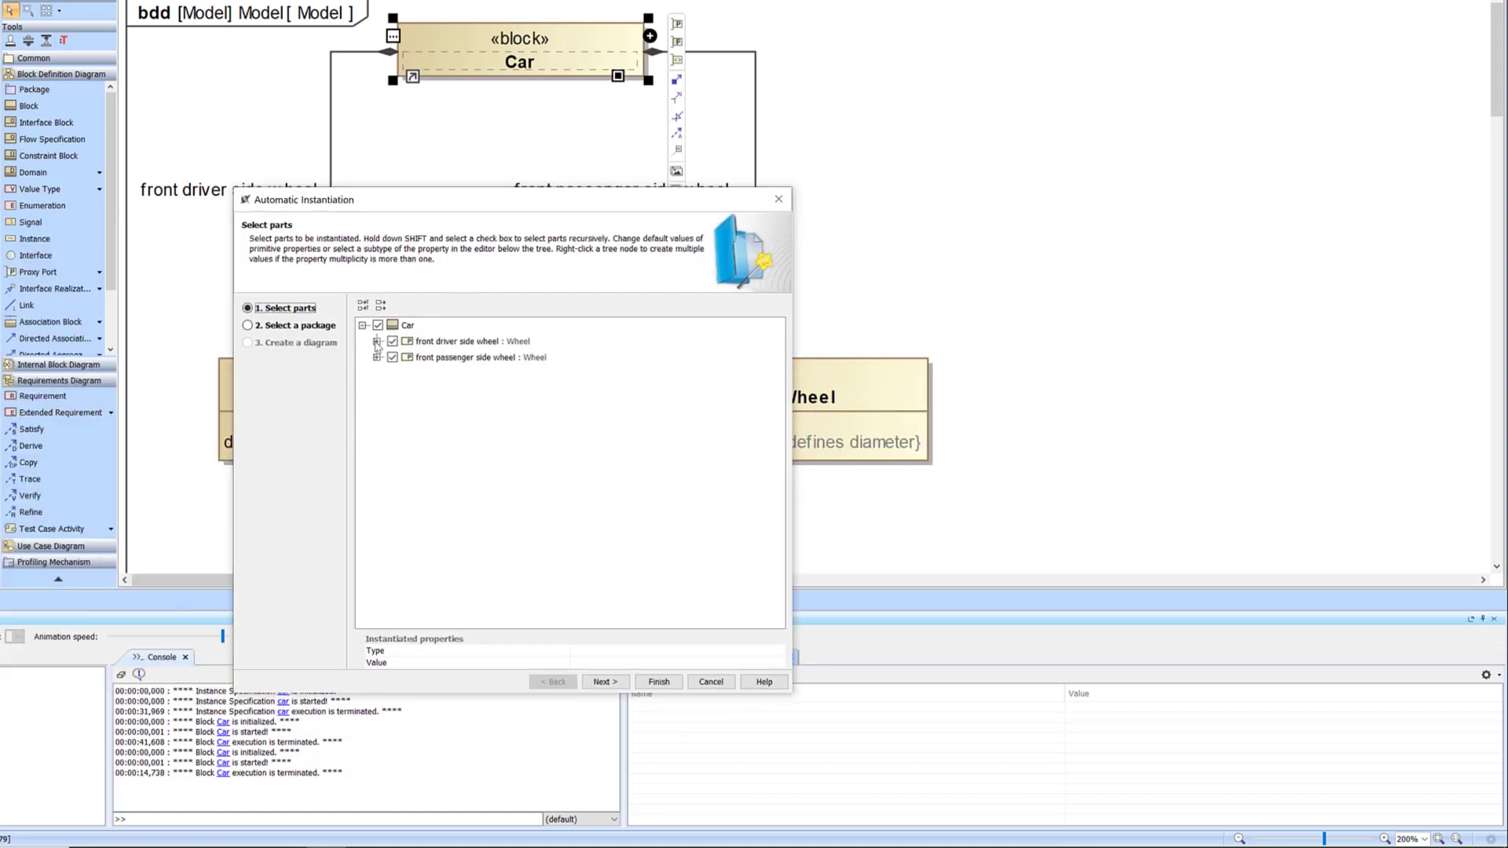
pyautogui.click(376, 342)
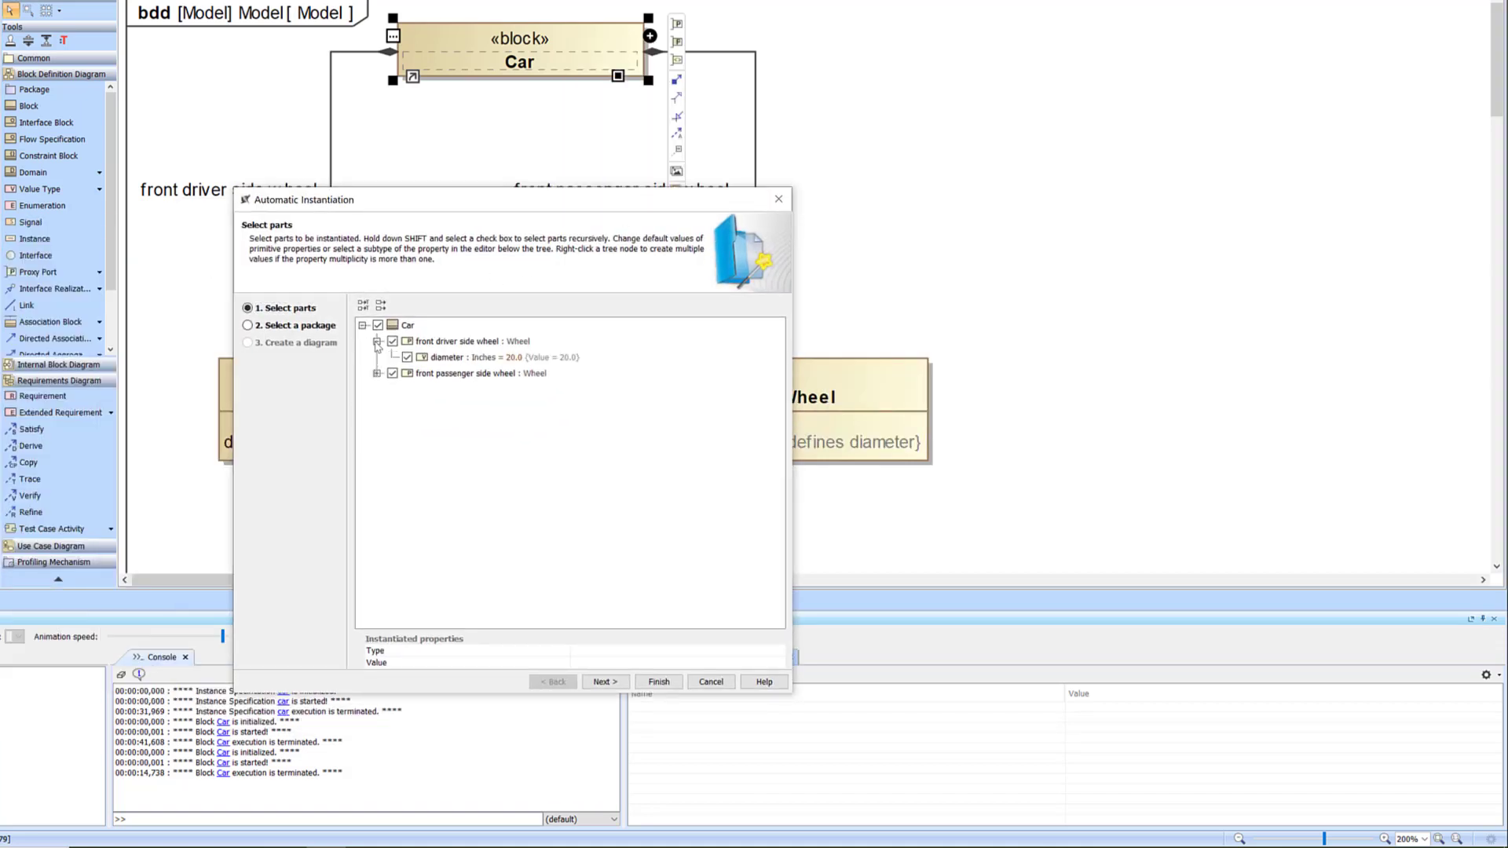
pyautogui.click(376, 342)
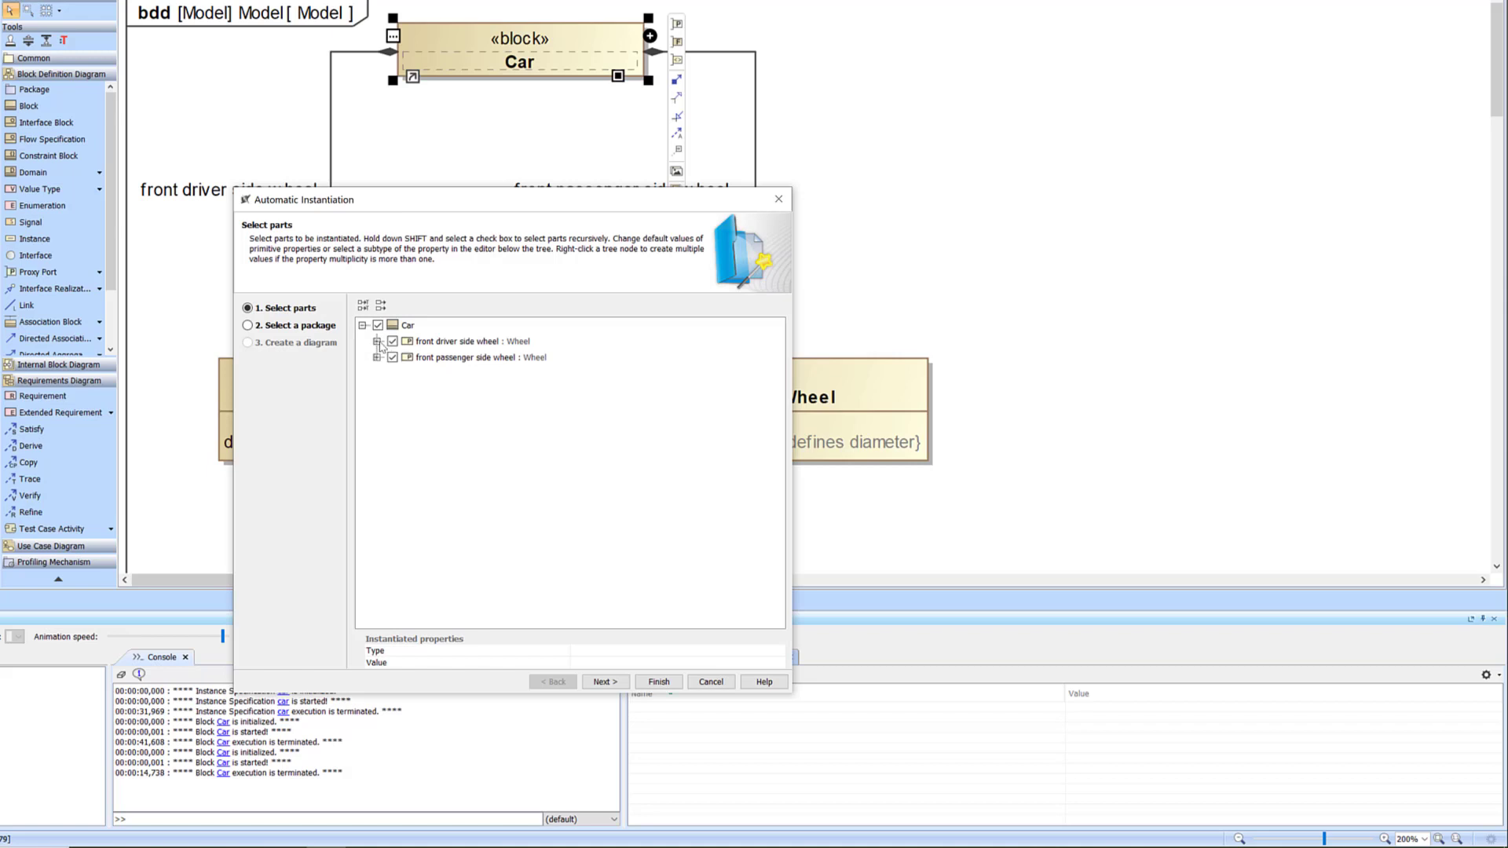
pyautogui.moveTo(478, 205); pyautogui.dragTo(974, 332)
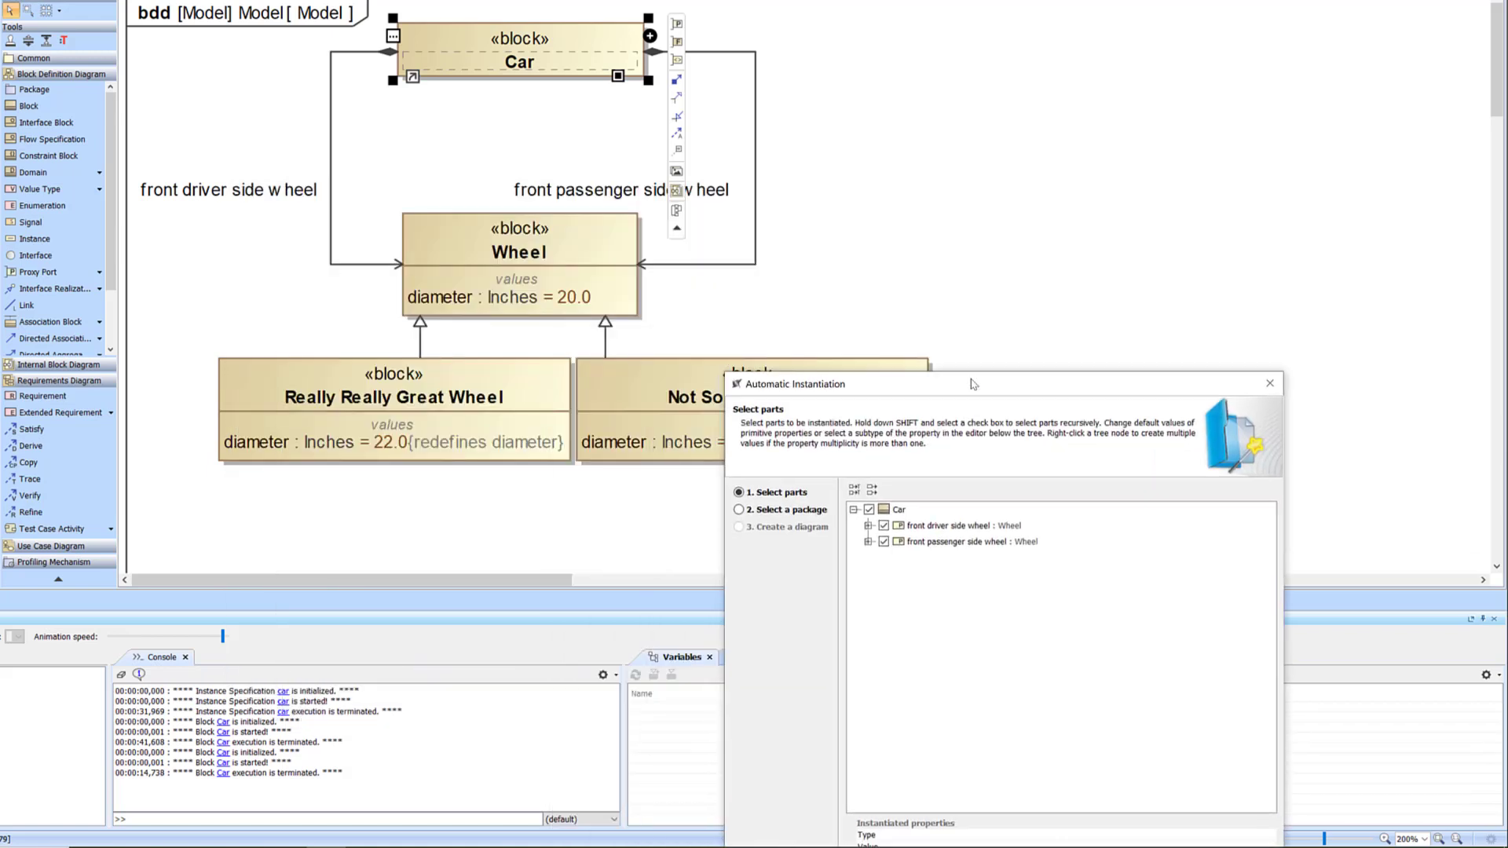
pyautogui.click(925, 469)
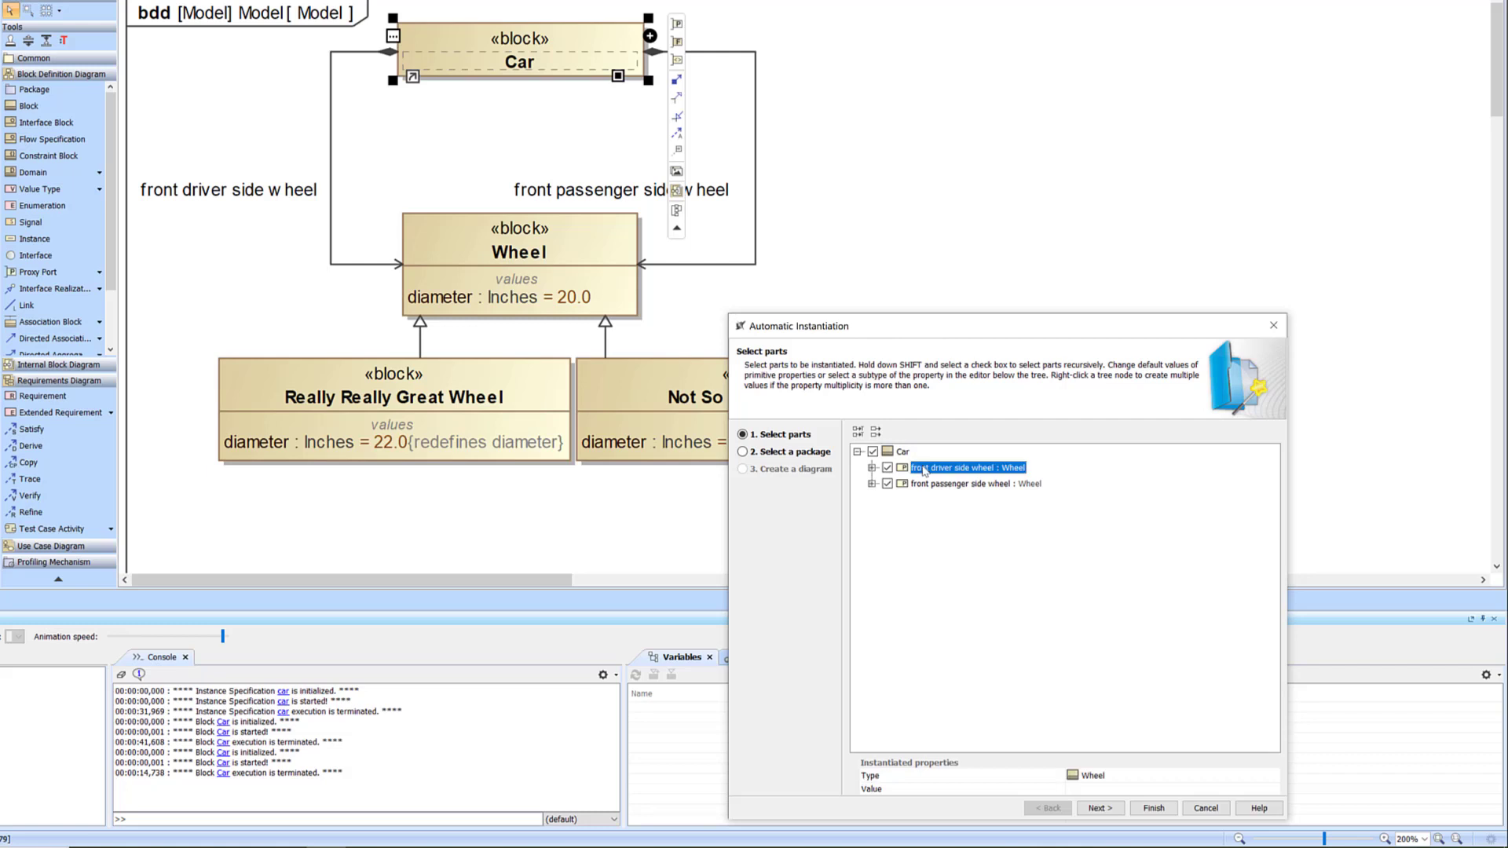
pyautogui.moveTo(992, 339); pyautogui.dragTo(1055, 153)
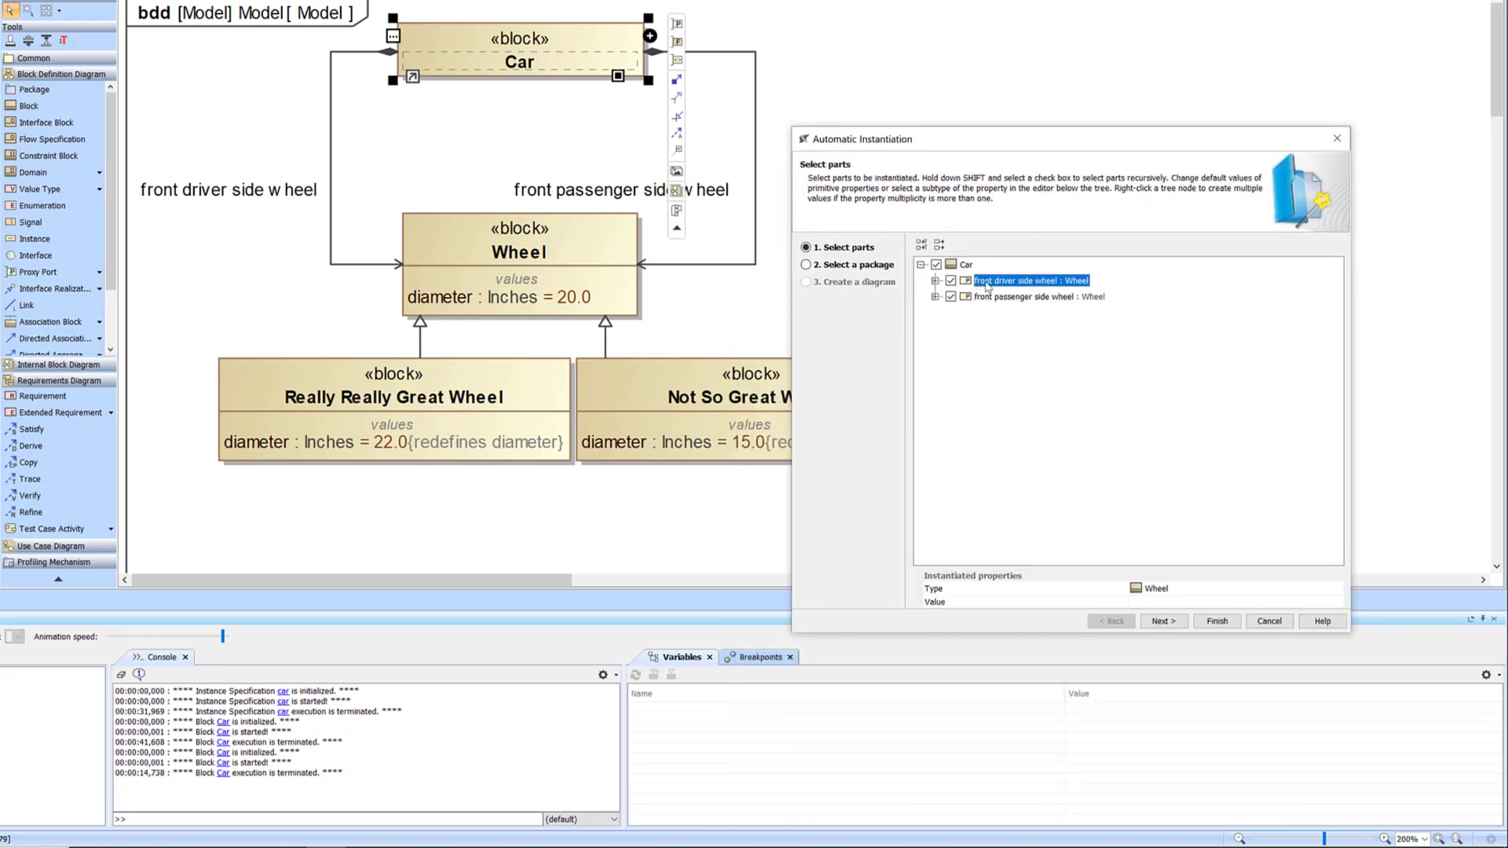
# - Set the instantiated type of the front driver side wheel part to Really Really Great Wheel
pyautogui.click(1190, 593)
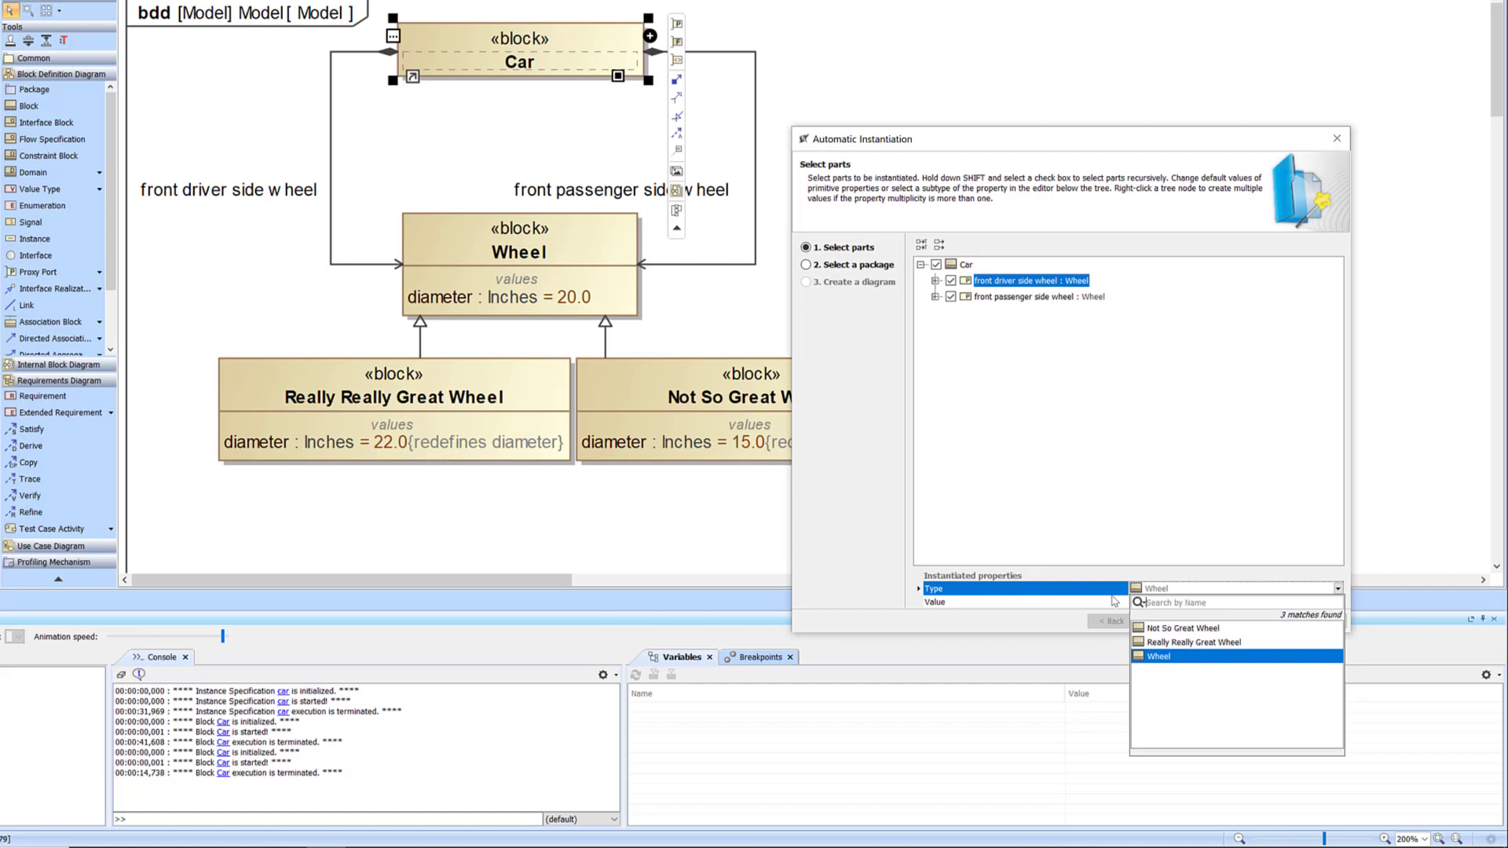
pyautogui.press('Escape')
pyautogui.moveTo(1078, 143); pyautogui.dragTo(1117, 100)
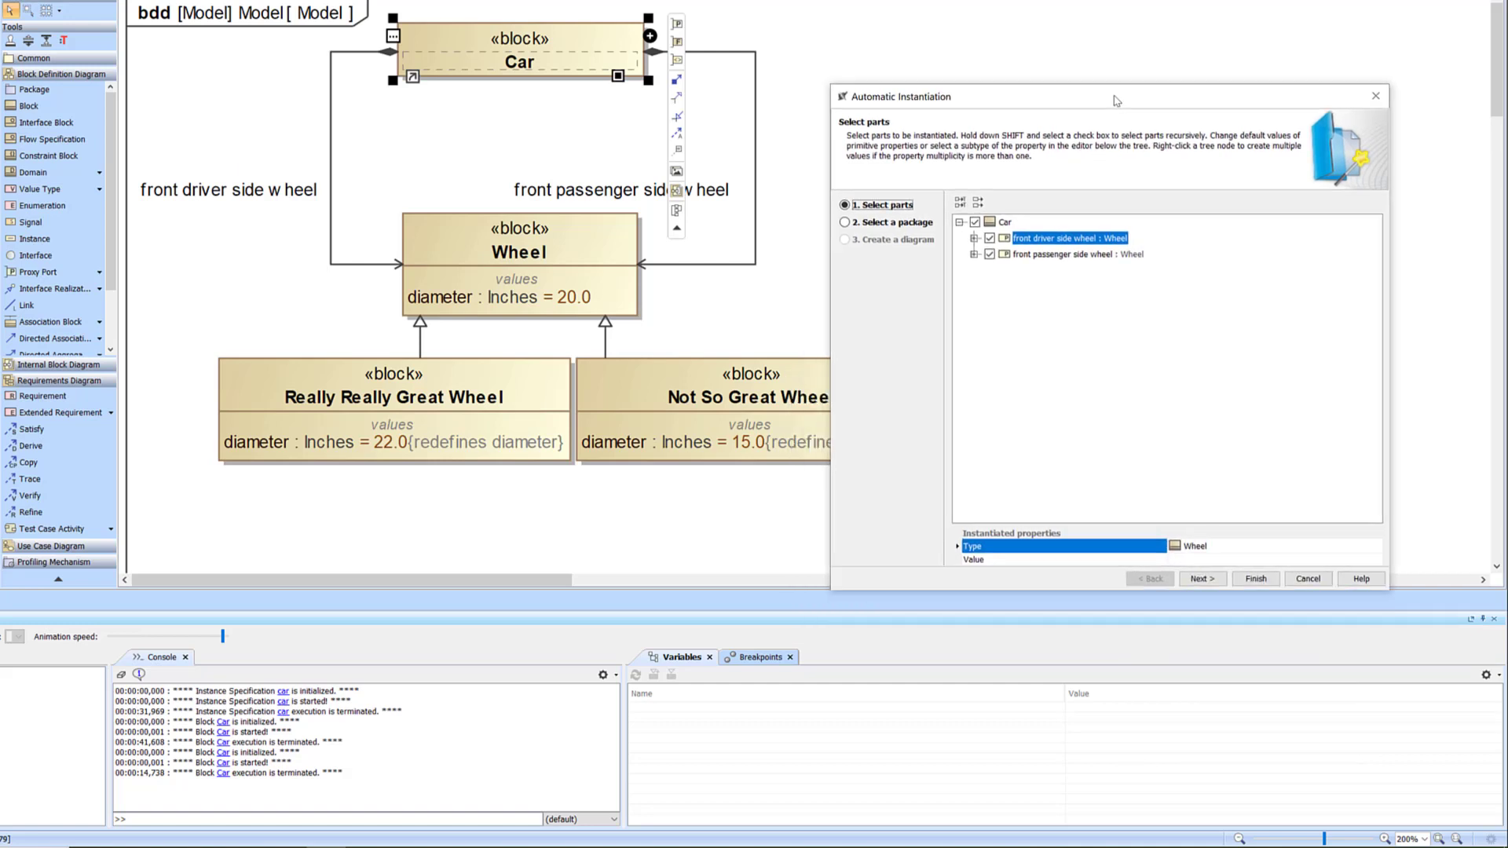
pyautogui.click(1222, 550)
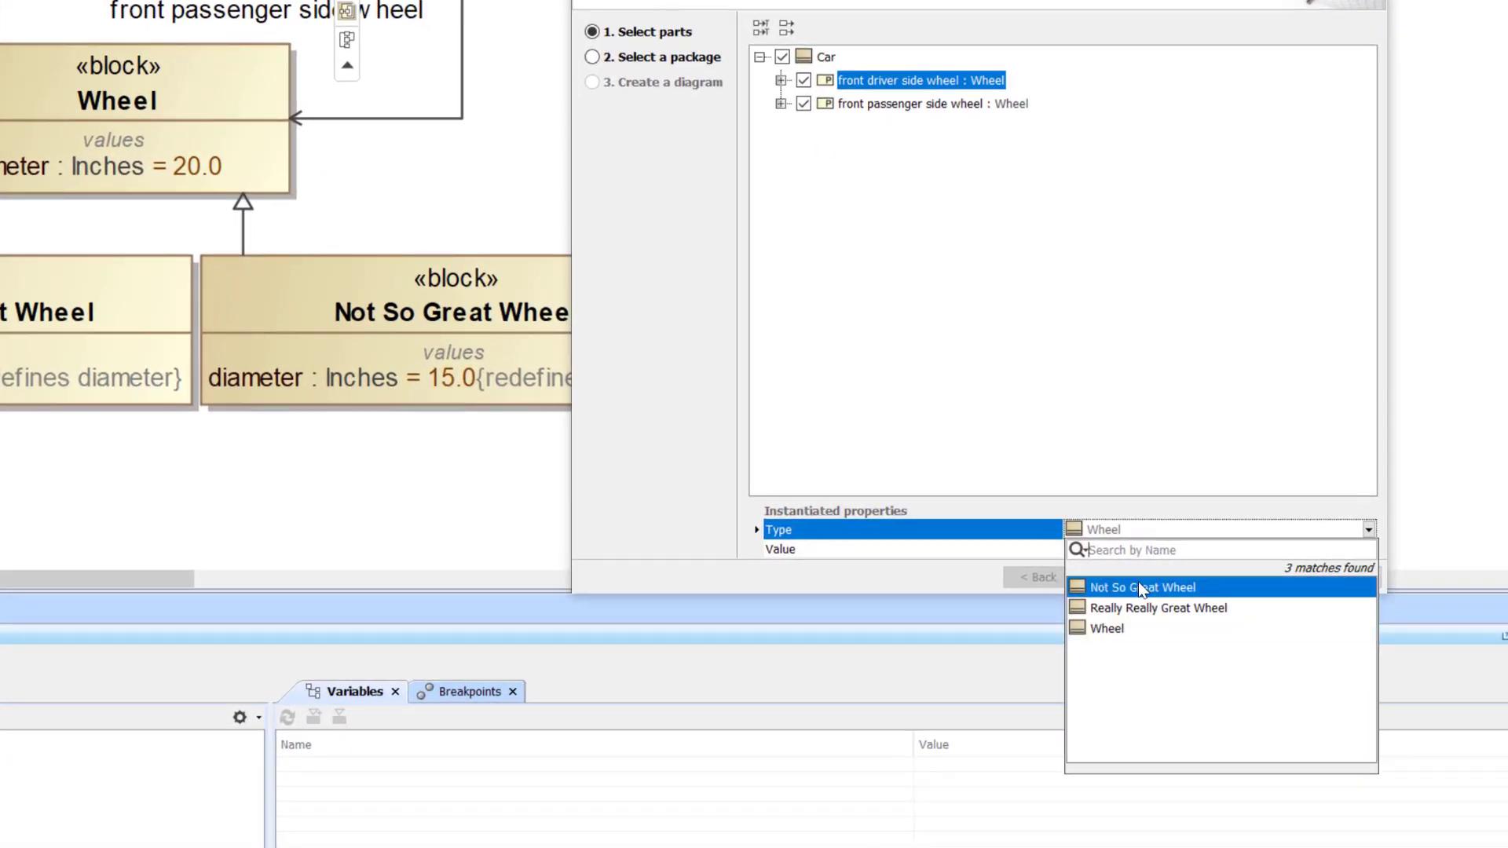
pyautogui.click(1142, 608)
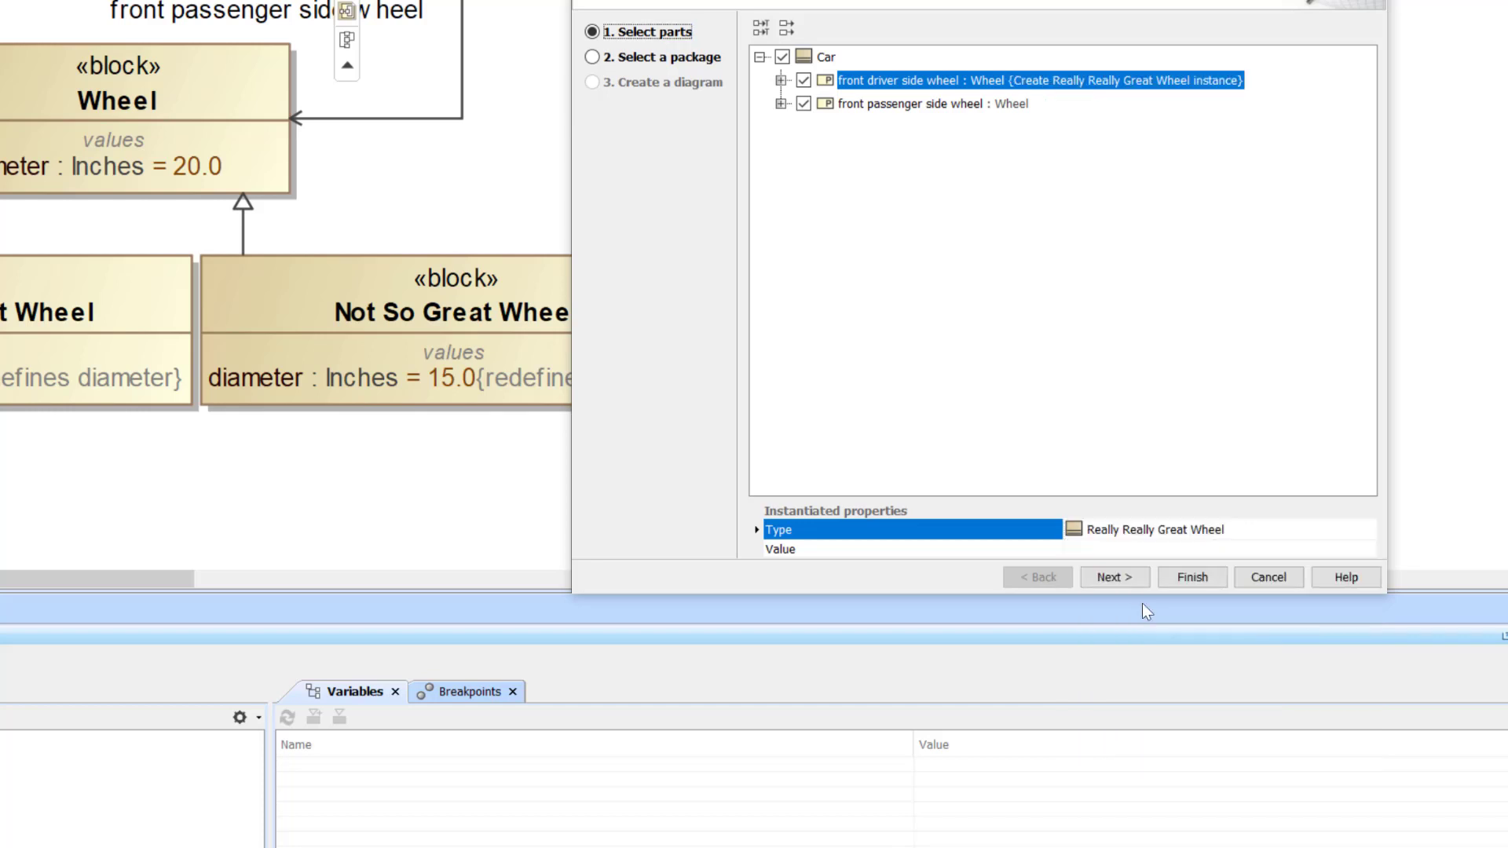
# - Set the front passenger side wheel's instantiated type to Really Really Great Wheel and finish creating the Car instance
pyautogui.click(782, 104)
pyautogui.click(850, 105)
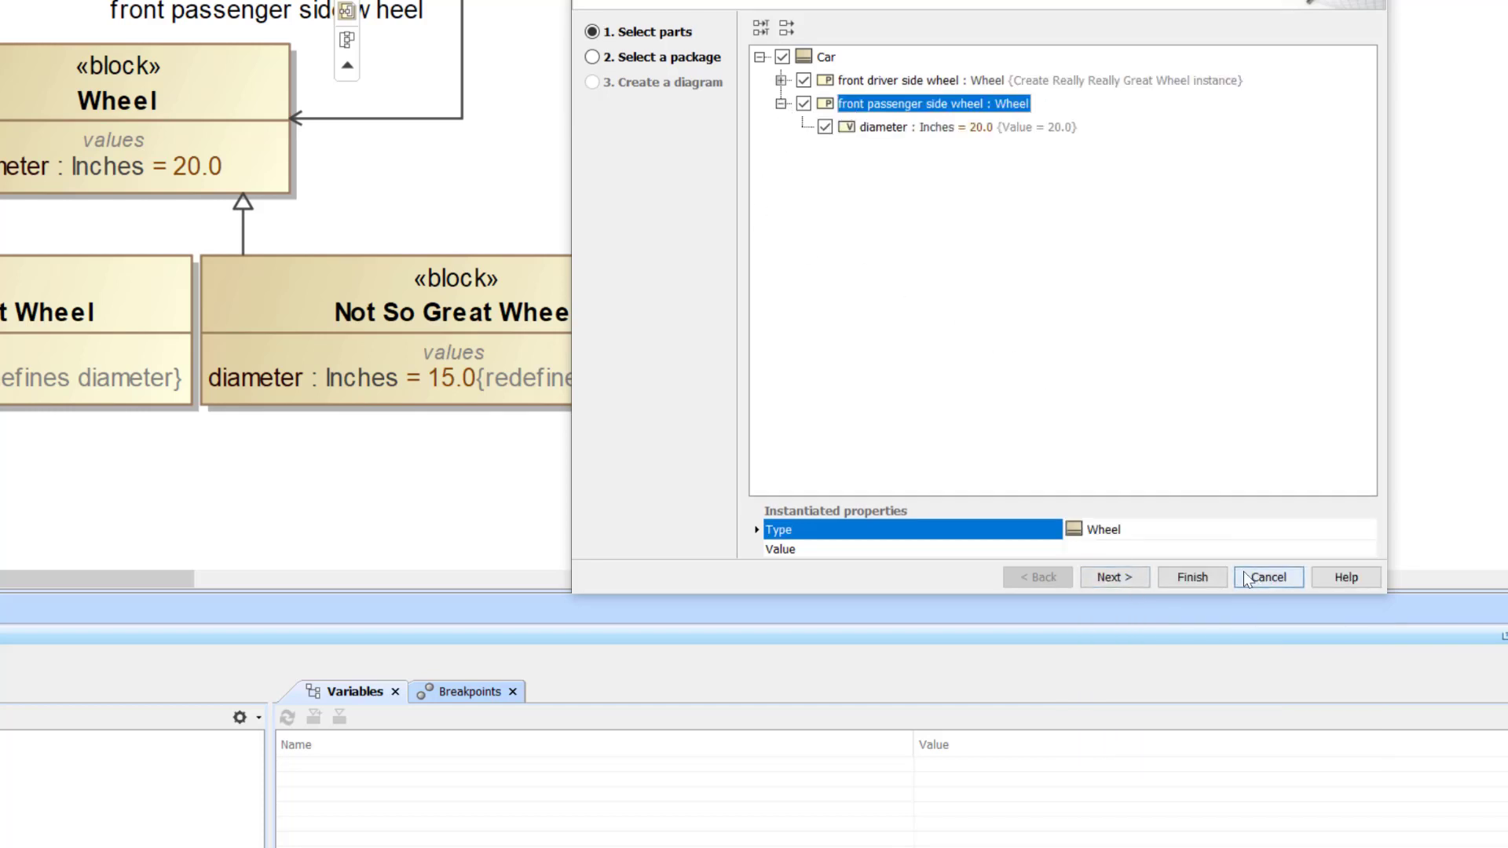
pyautogui.click(1199, 533)
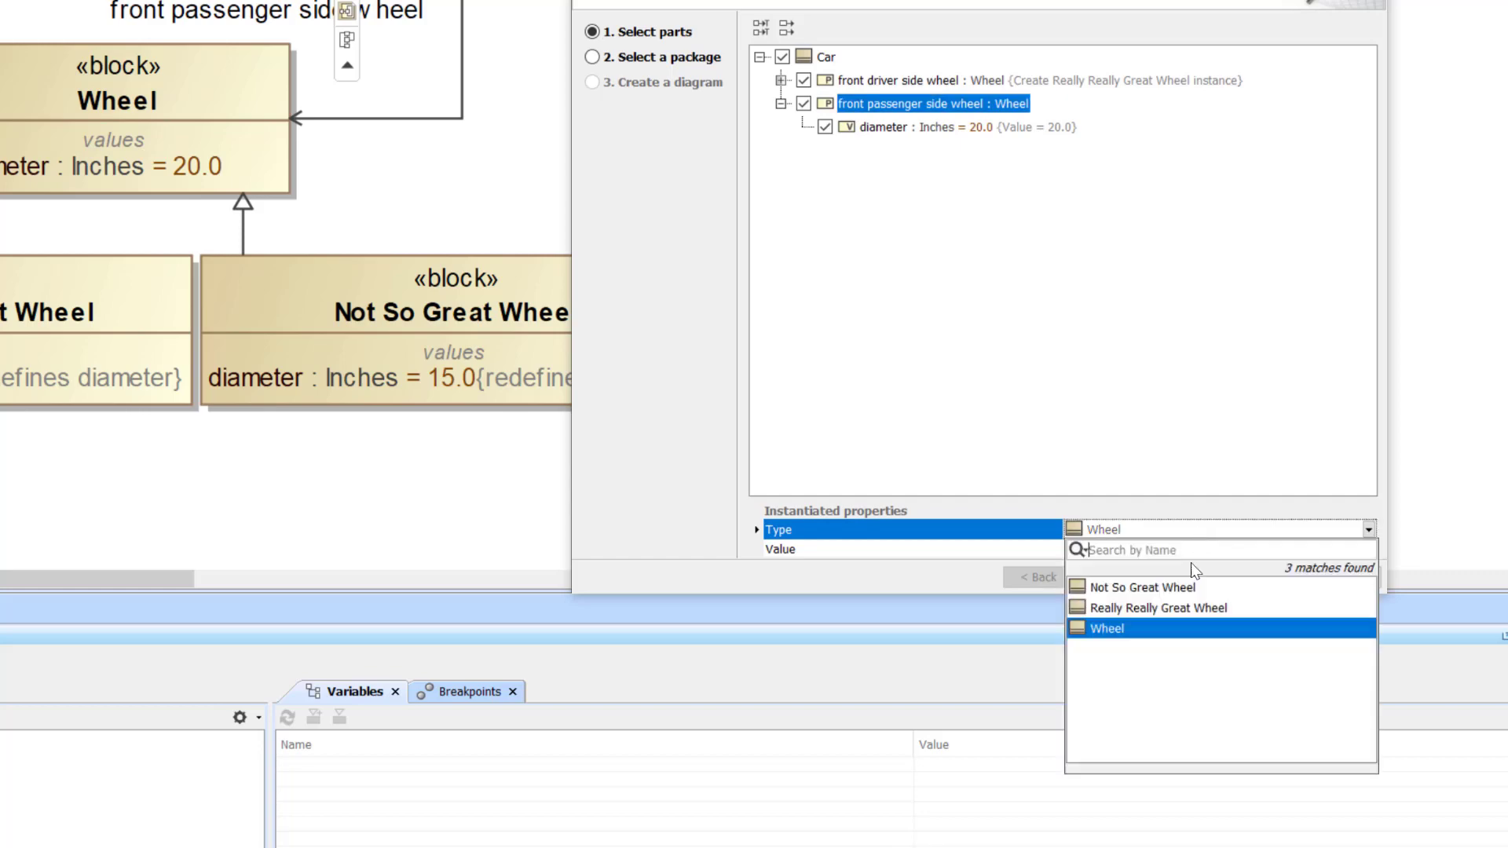
pyautogui.click(1189, 616)
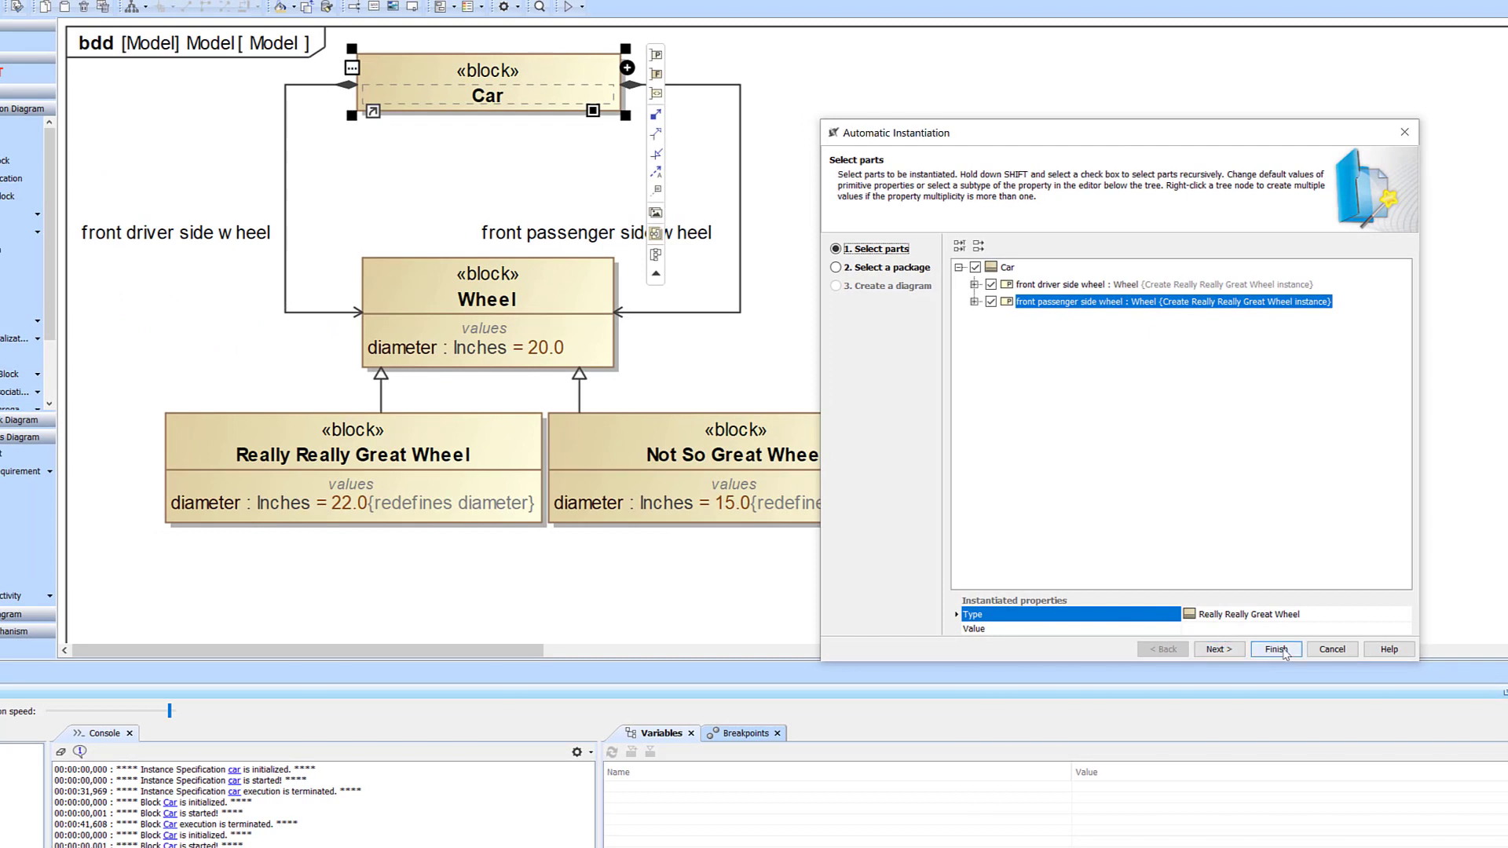
pyautogui.click(1276, 650)
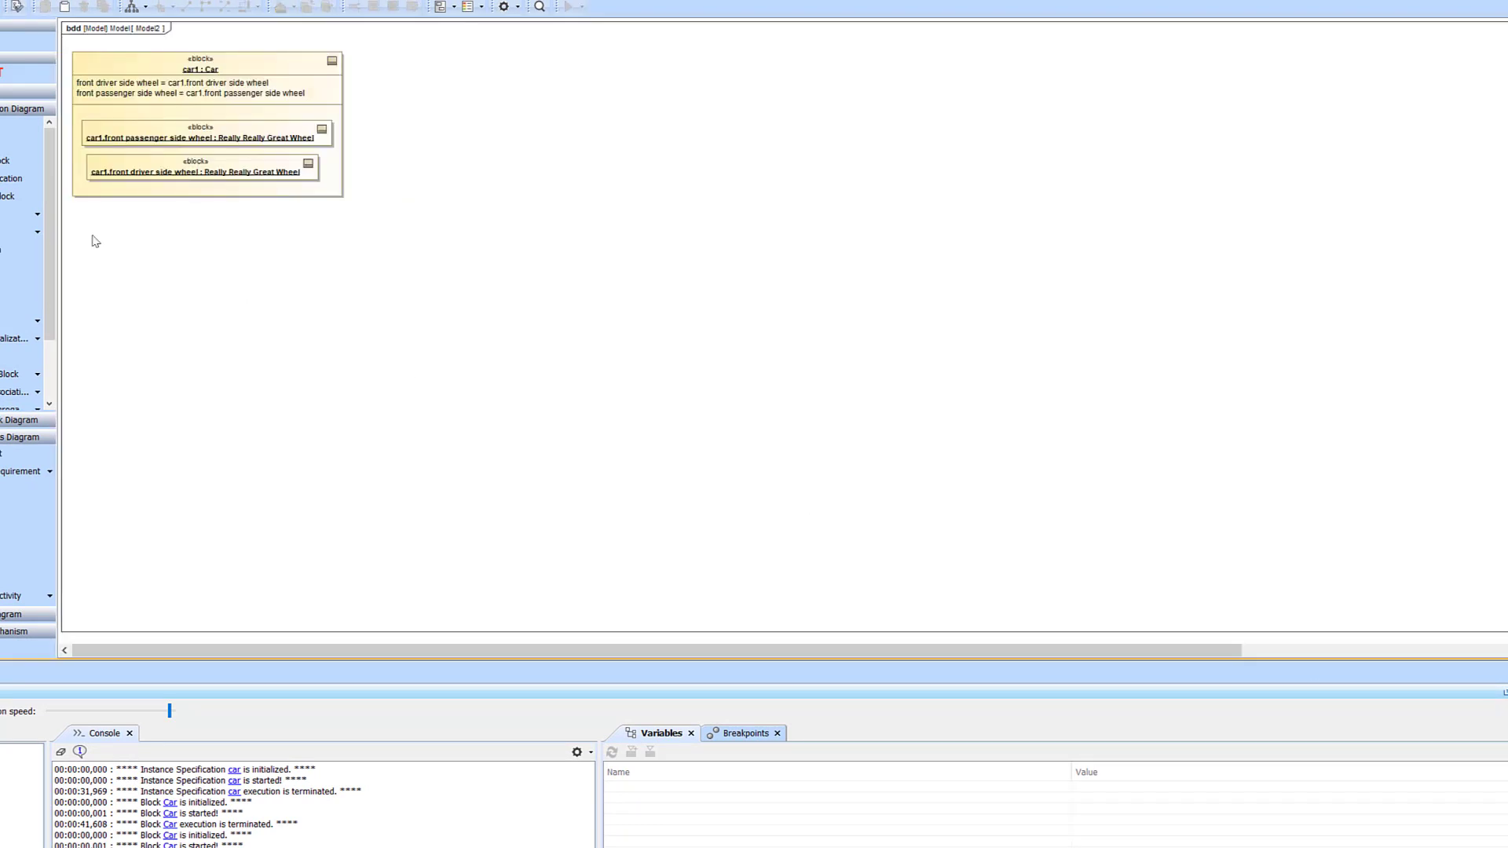
pyautogui.scroll(2, 63, 26)
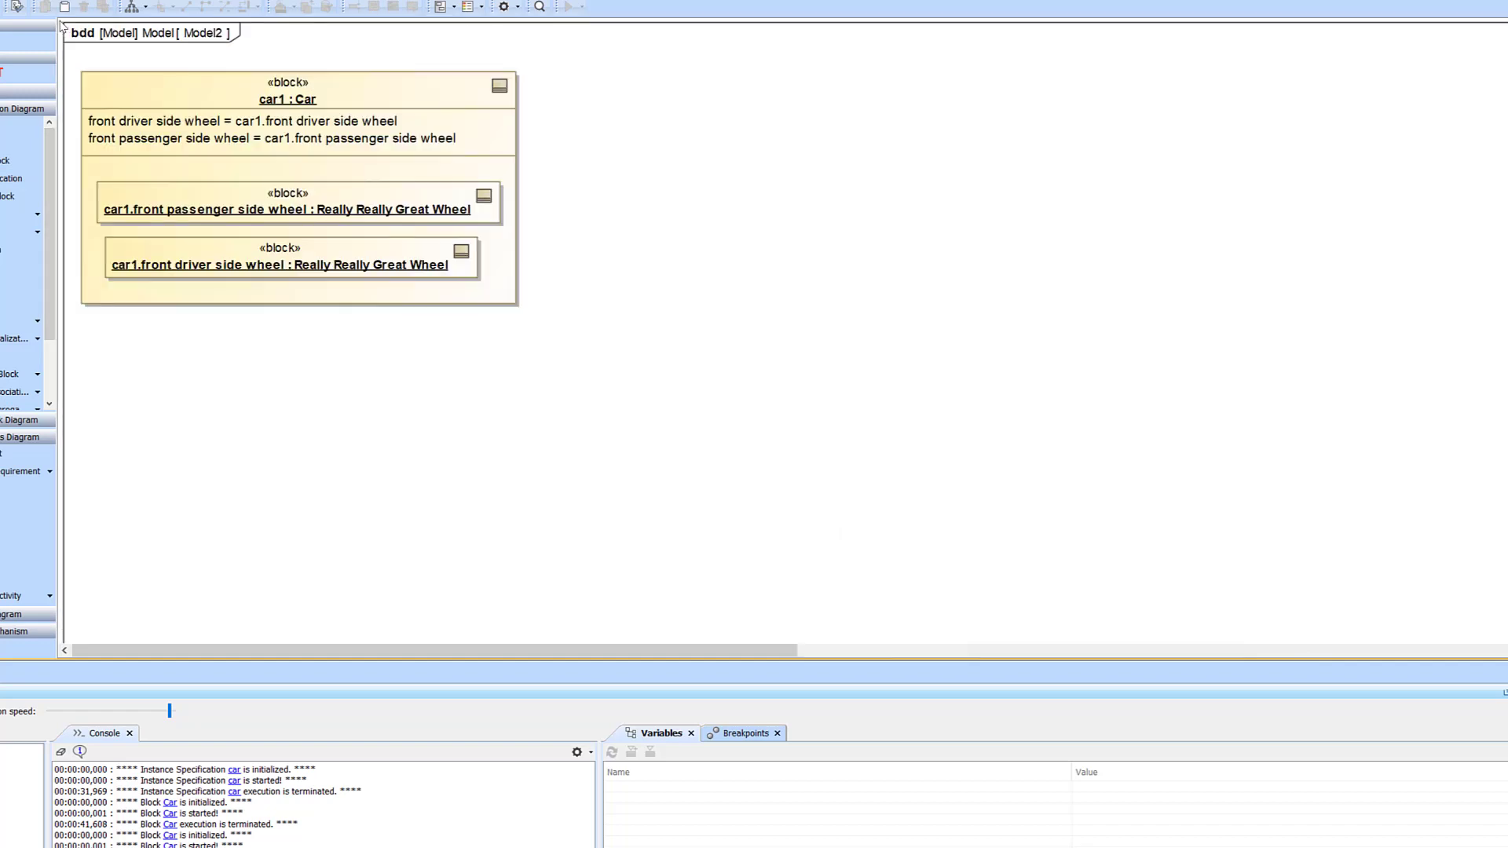
# - Run a simulation of the car1 instance and inspect the diameter of both the front driver side and front passenger side wheels
pyautogui.scroll(2, 63, 26)
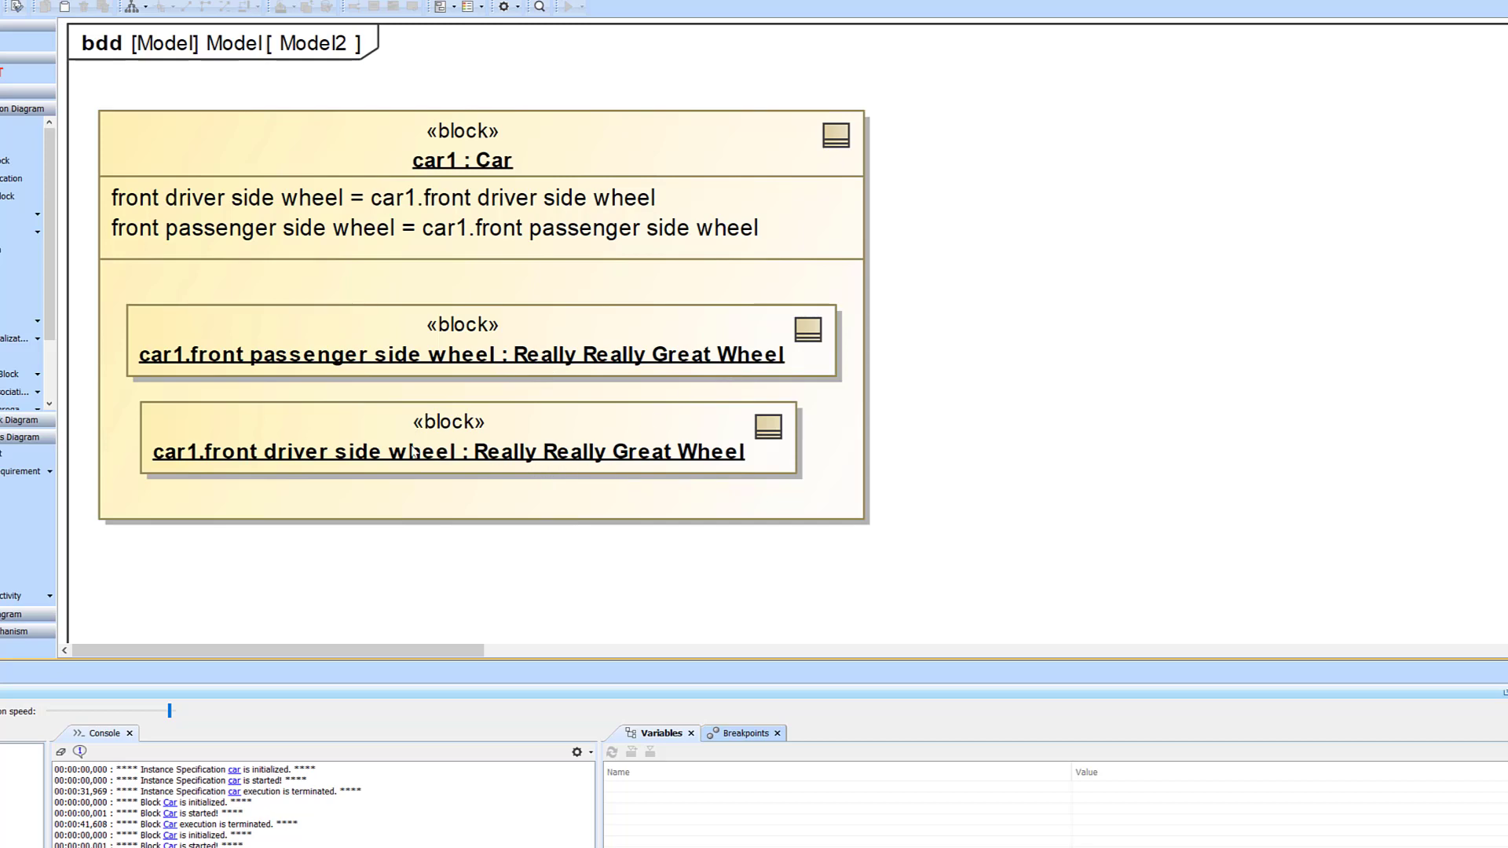
pyautogui.rightClick(497, 140)
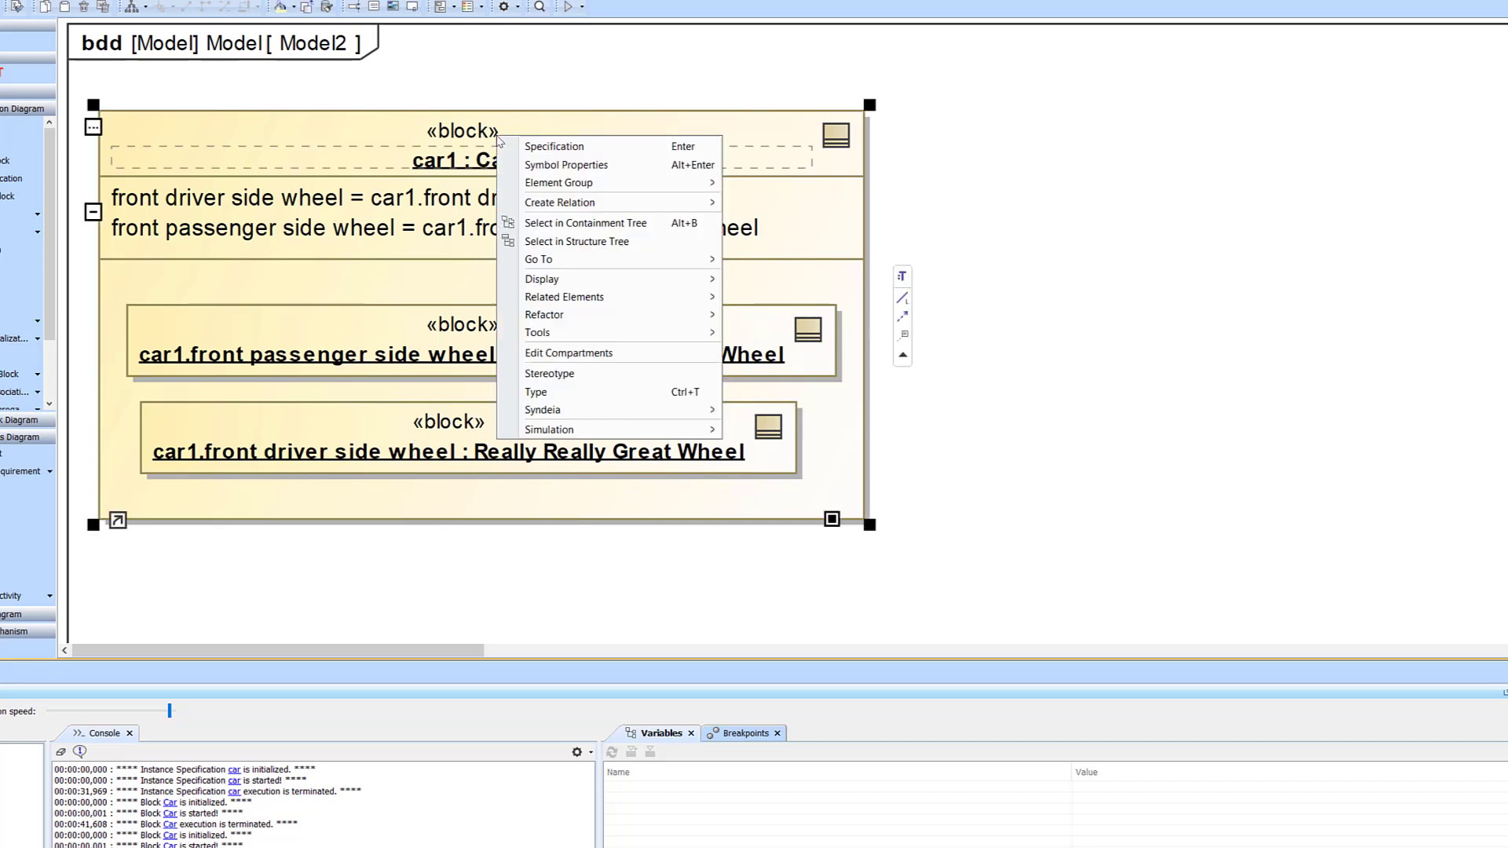
pyautogui.moveTo(613, 429)
pyautogui.click(750, 432)
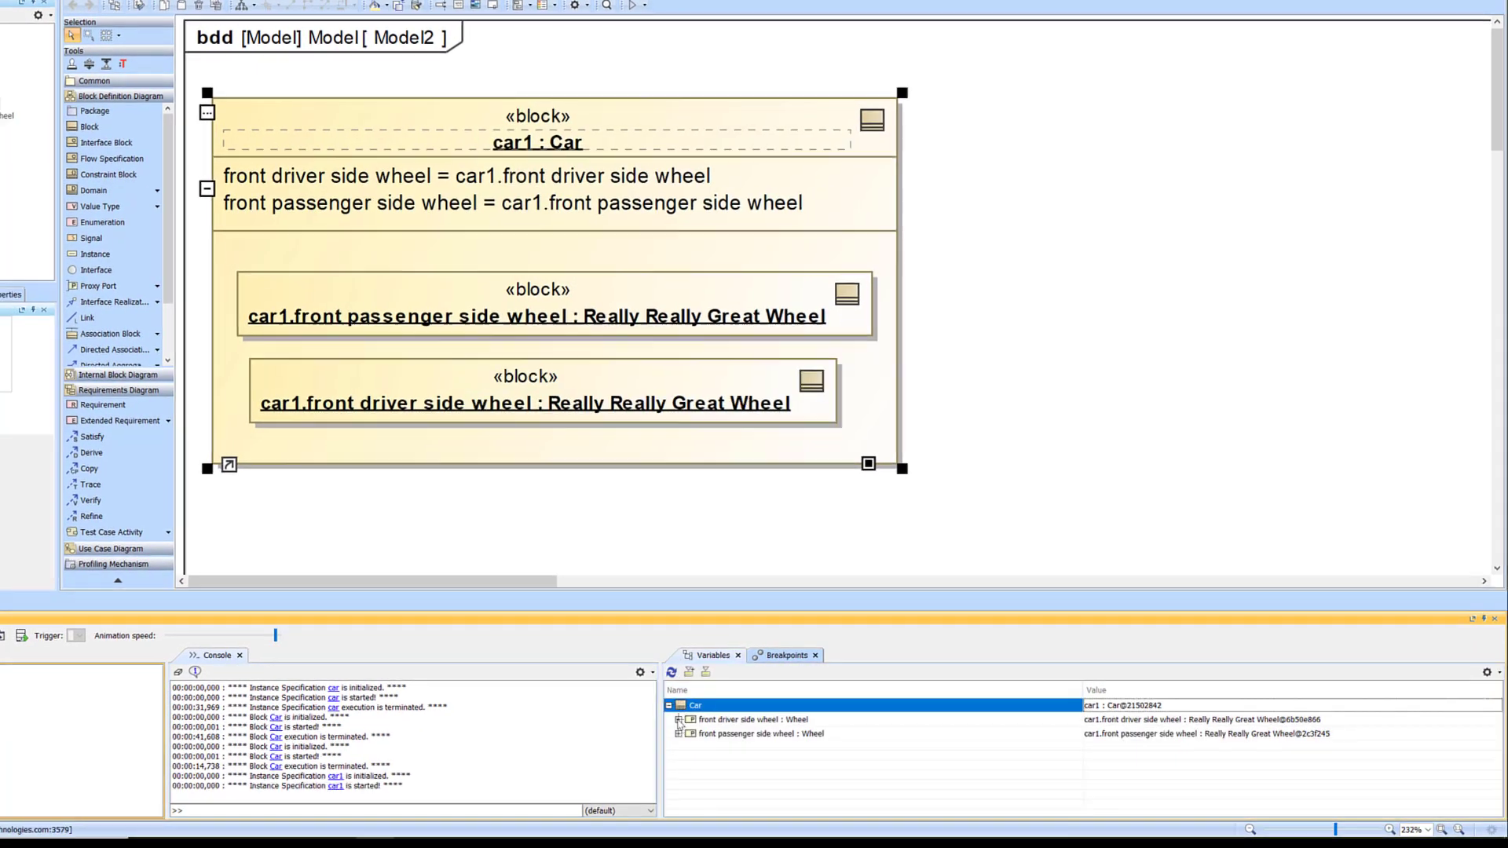
pyautogui.click(678, 720)
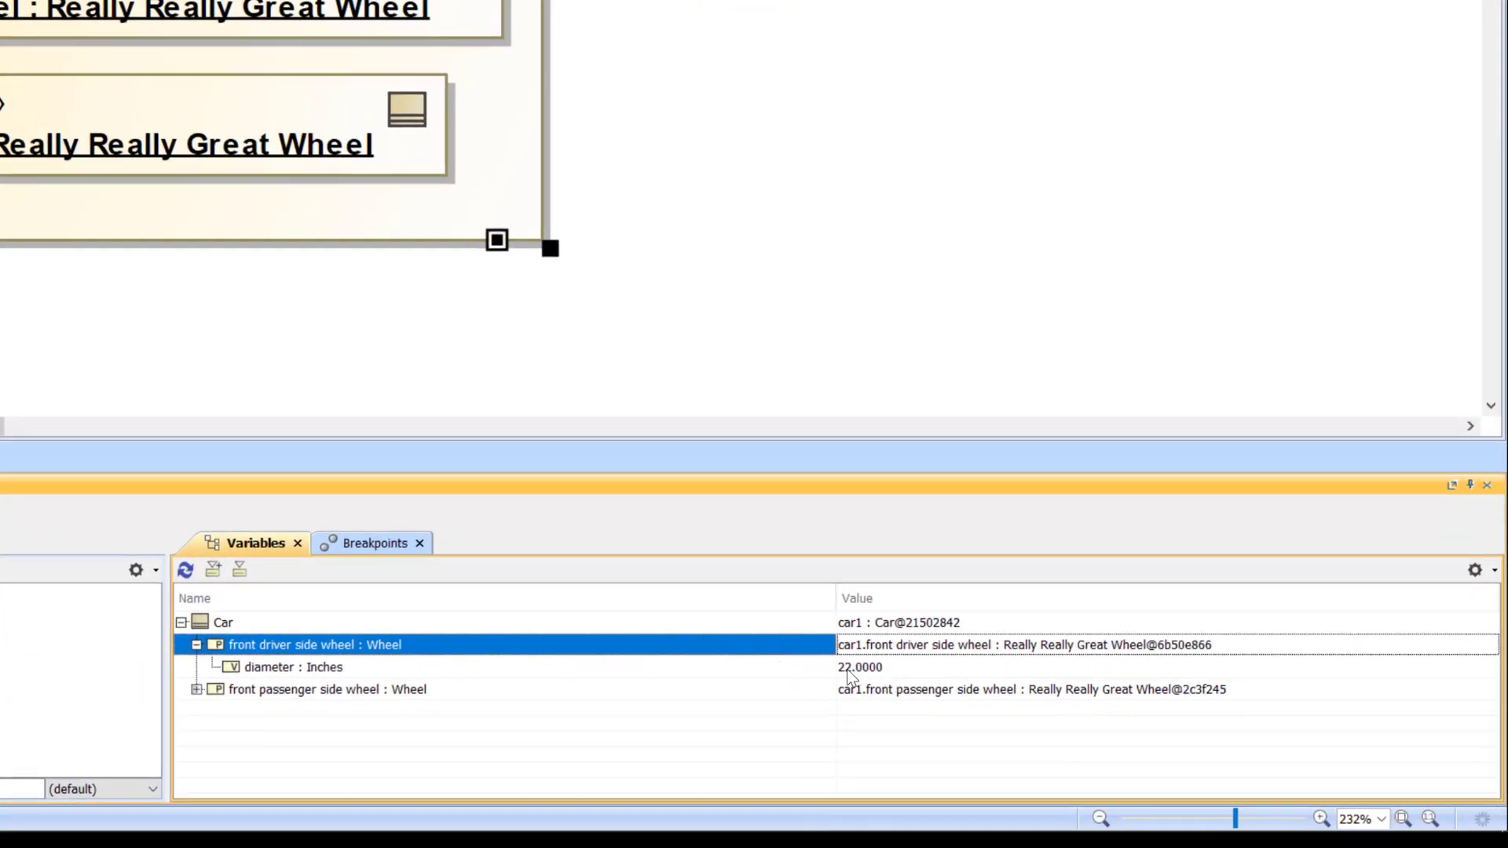
pyautogui.click(196, 689)
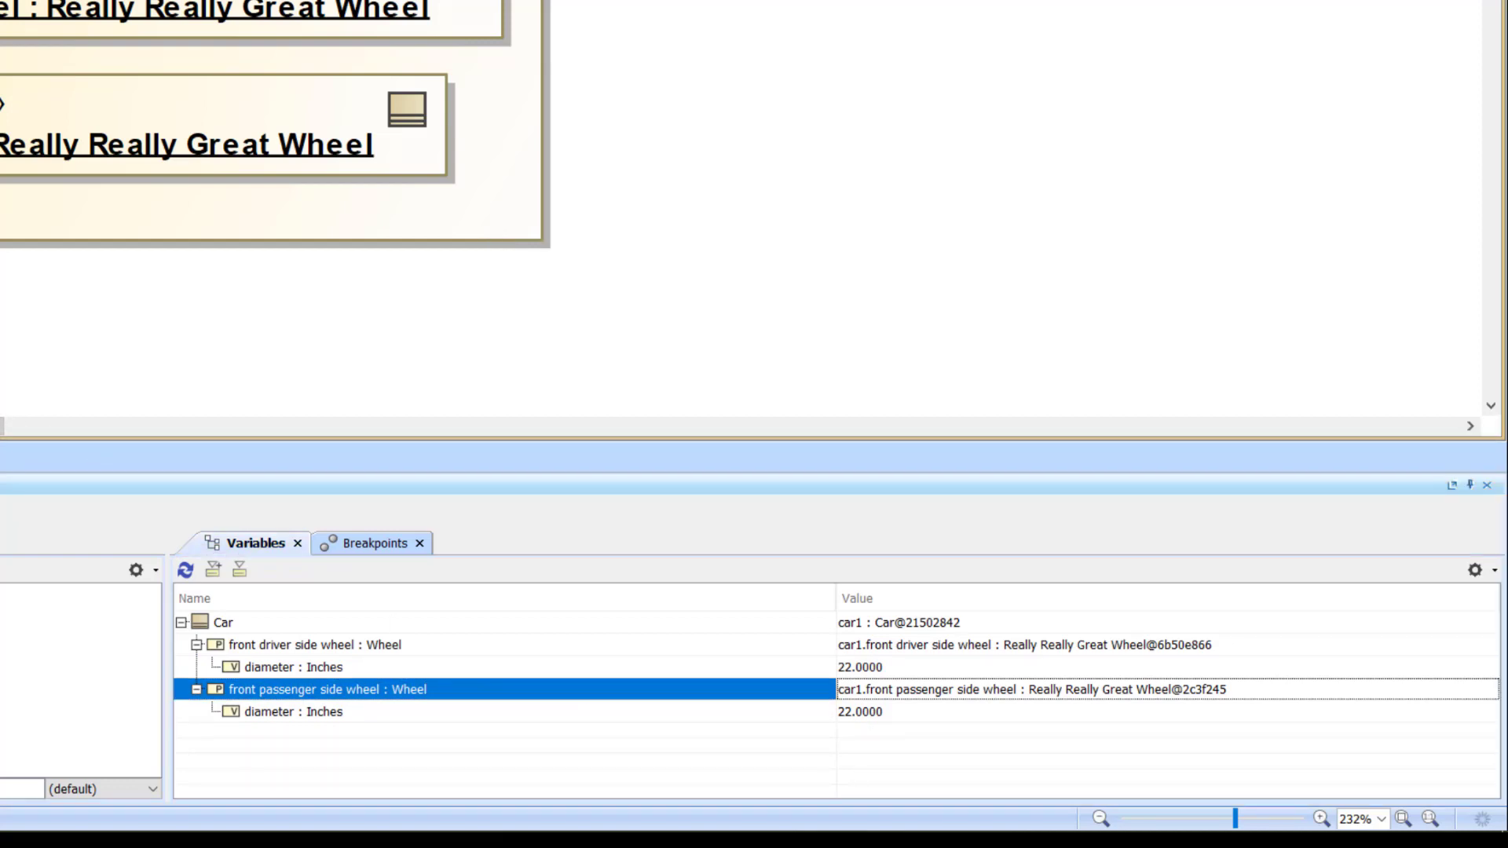
# - Return to the Model block definition diagram with the Wheel subtypes and deselect the Car block
pyautogui.moveTo(24, 117); pyautogui.dragTo(5, 118)
pyautogui.click(33, 360)
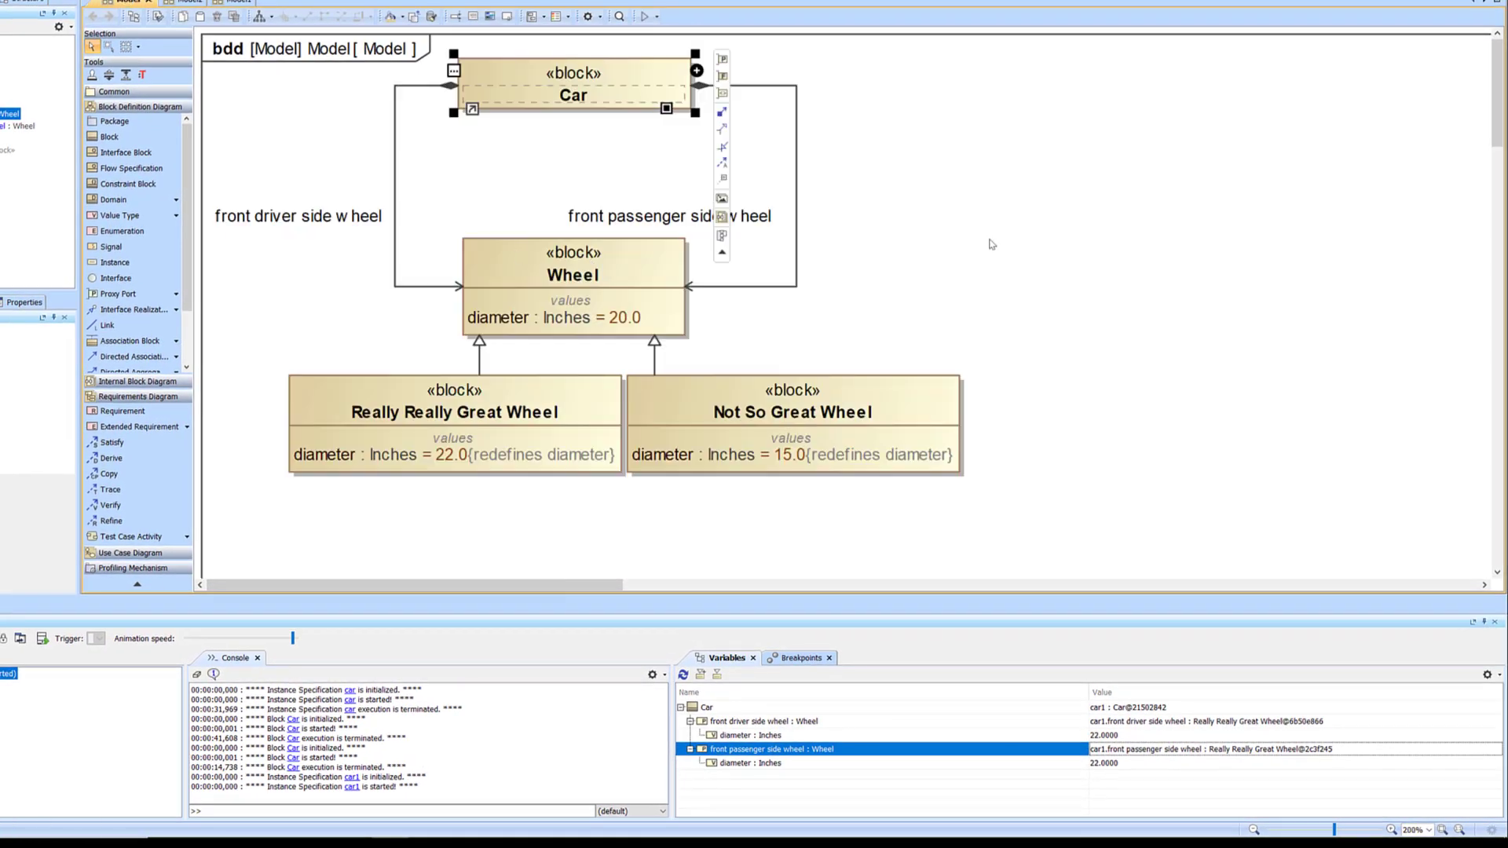
pyautogui.click(964, 249)
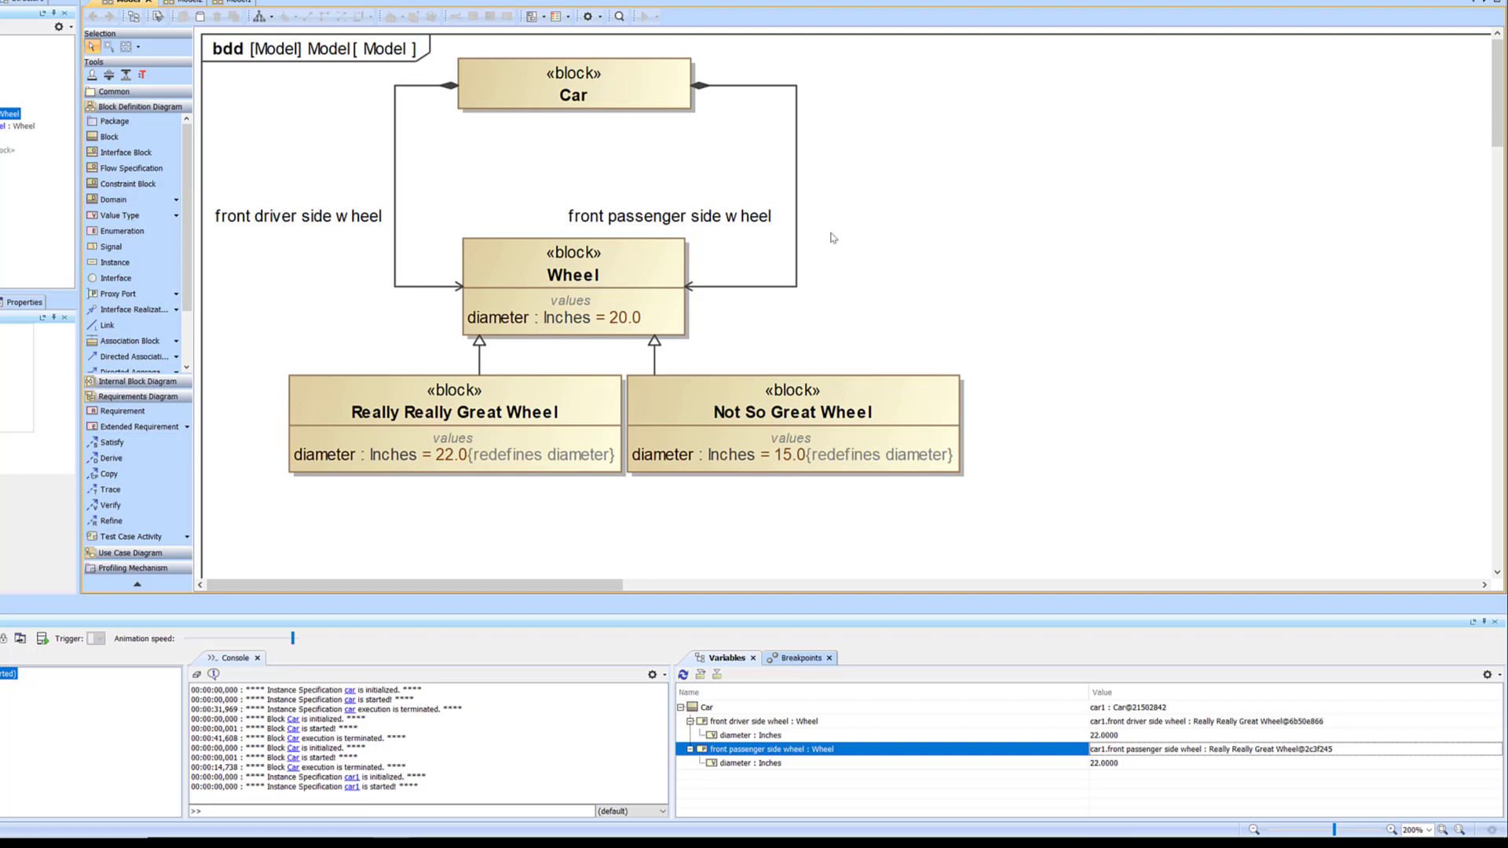
pyautogui.click(572, 81)
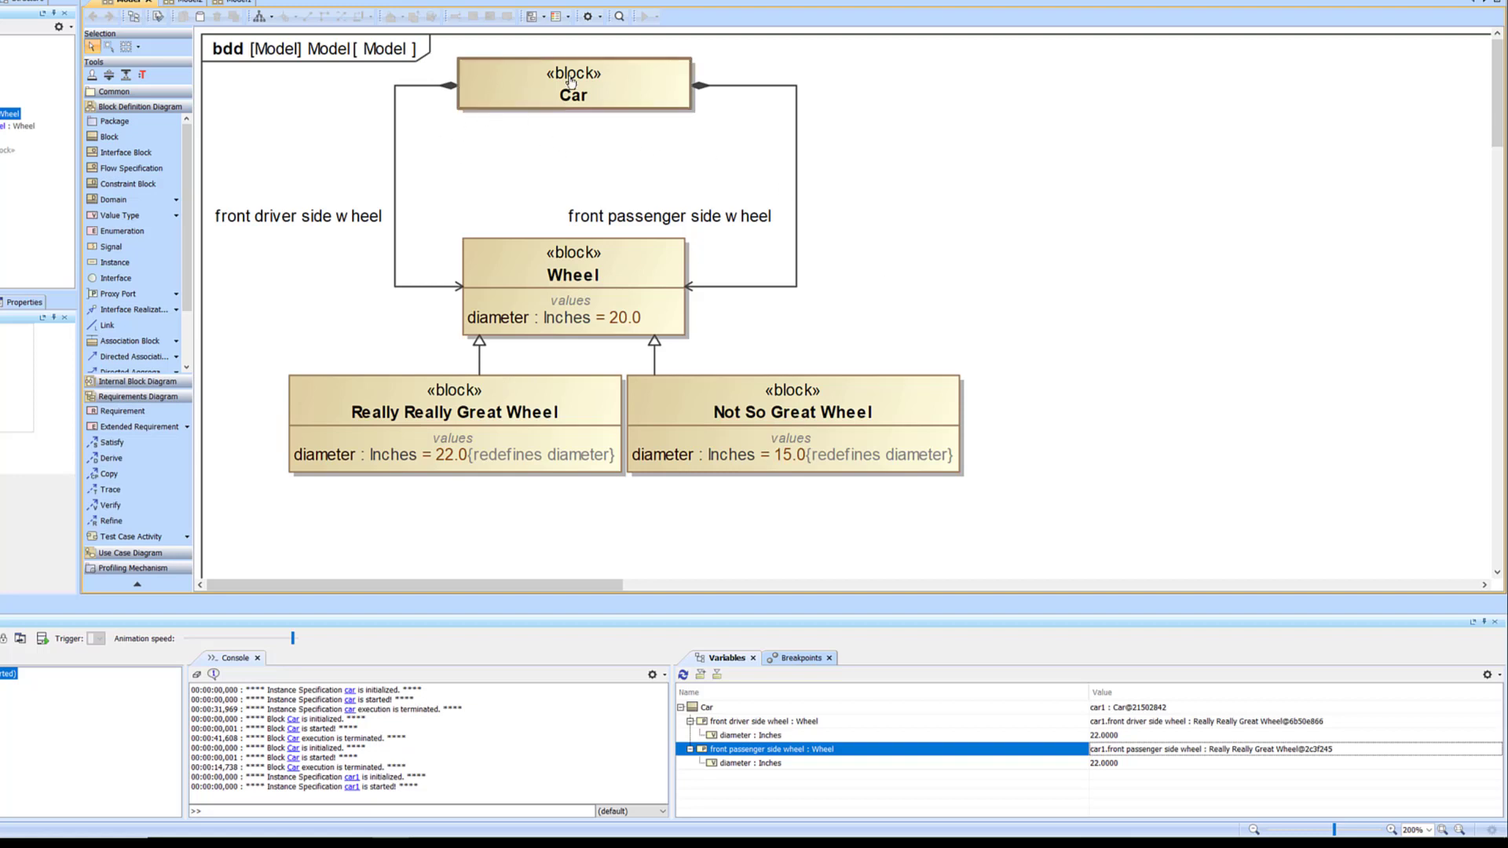
pyautogui.click(368, 223)
pyautogui.click(419, 363)
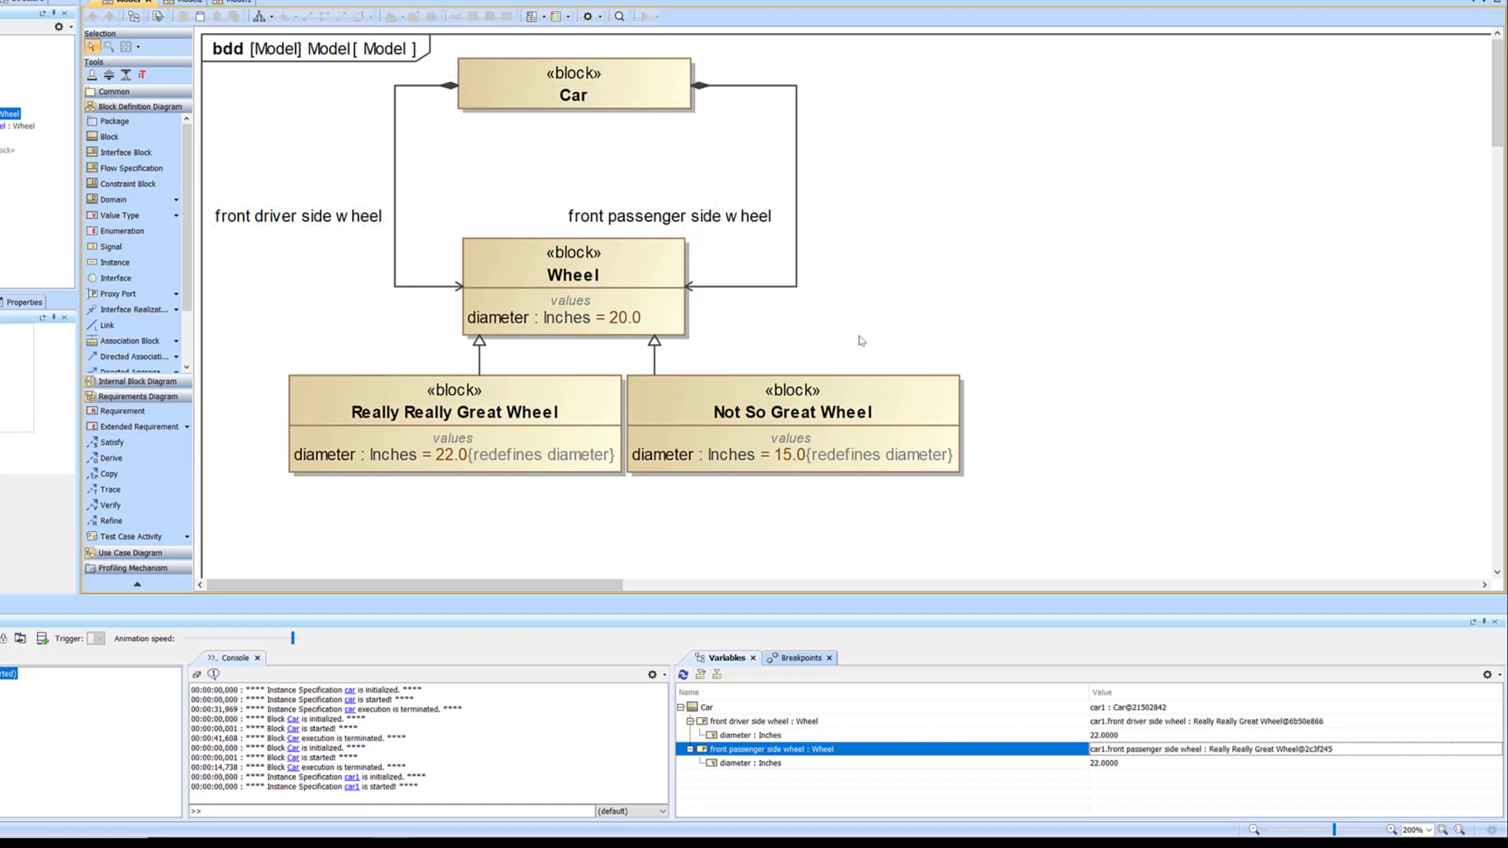